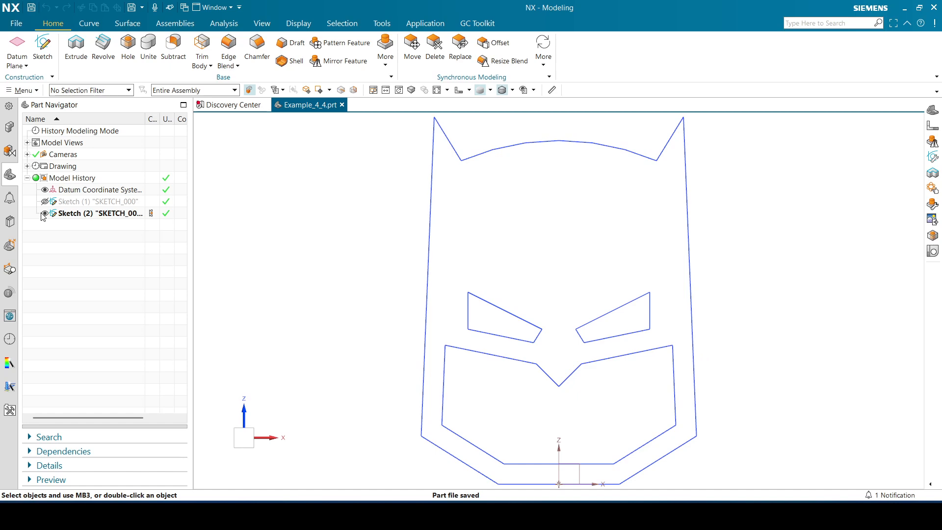
# Toggle the visibility of the two existing mask sketches to compare them, leaving both hidden
pyautogui.click(45, 213)
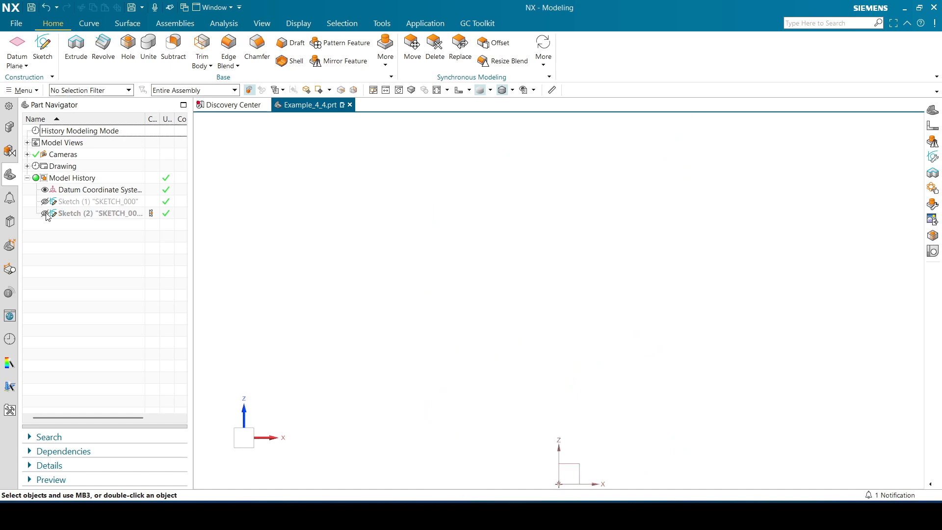
pyautogui.click(45, 213)
pyautogui.click(44, 214)
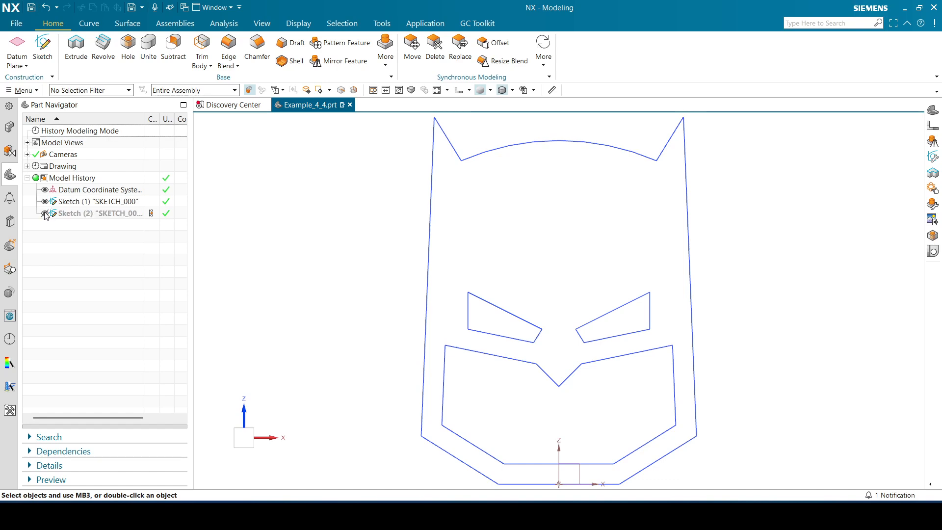
pyautogui.click(44, 213)
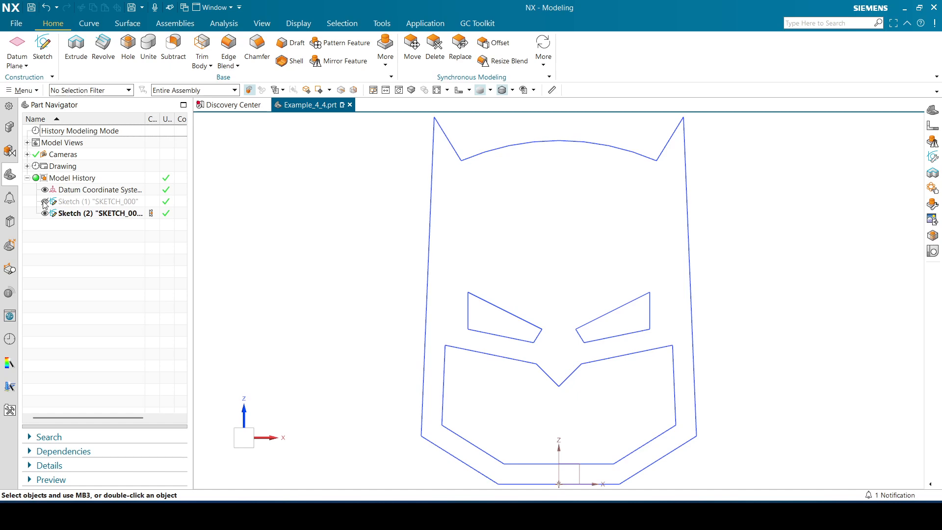
pyautogui.click(44, 201)
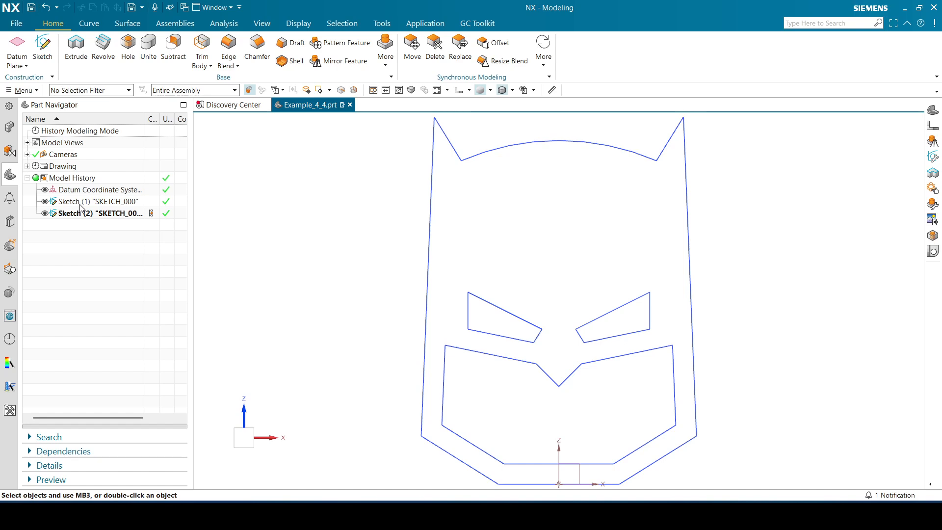
pyautogui.click(45, 202)
pyautogui.click(45, 213)
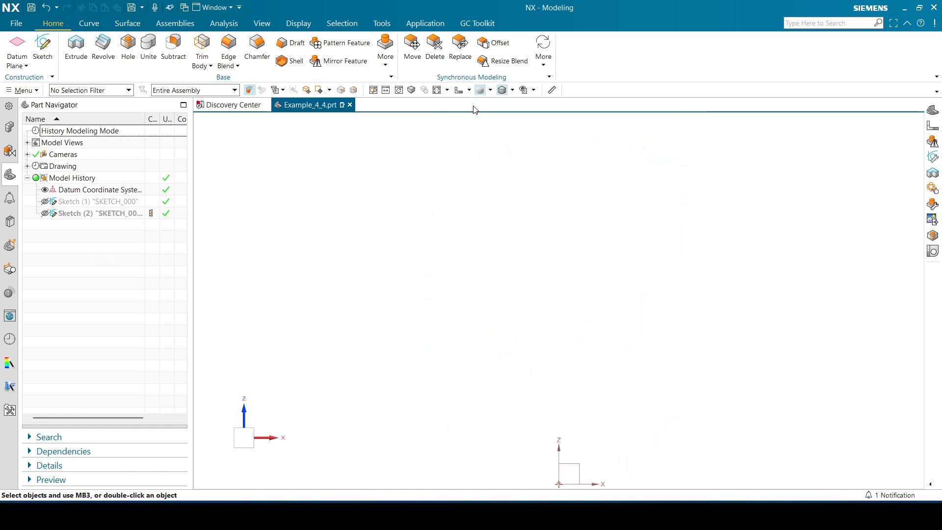
# Create a new sketch on the XZ plane of the datum coordinate system, starting from a 3D view
pyautogui.click(469, 90)
pyautogui.click(460, 101)
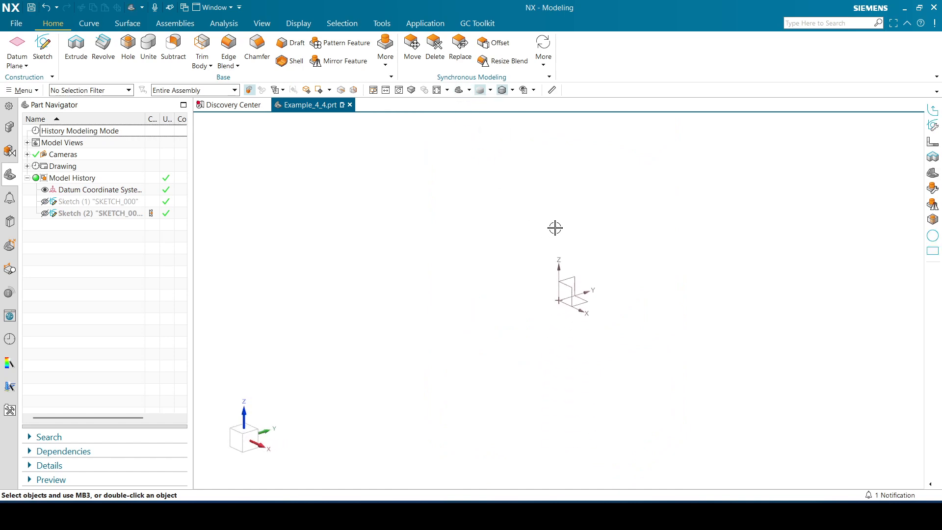
pyautogui.click(42, 47)
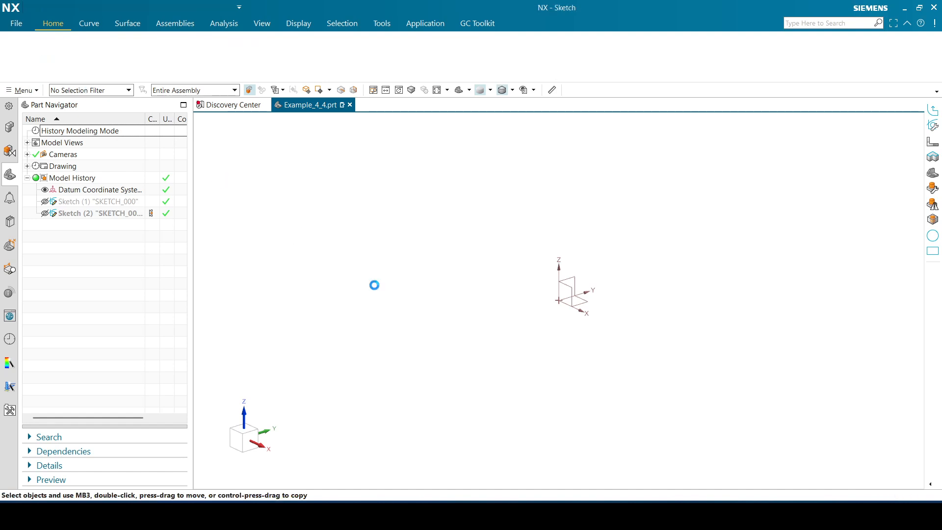
pyautogui.click(570, 290)
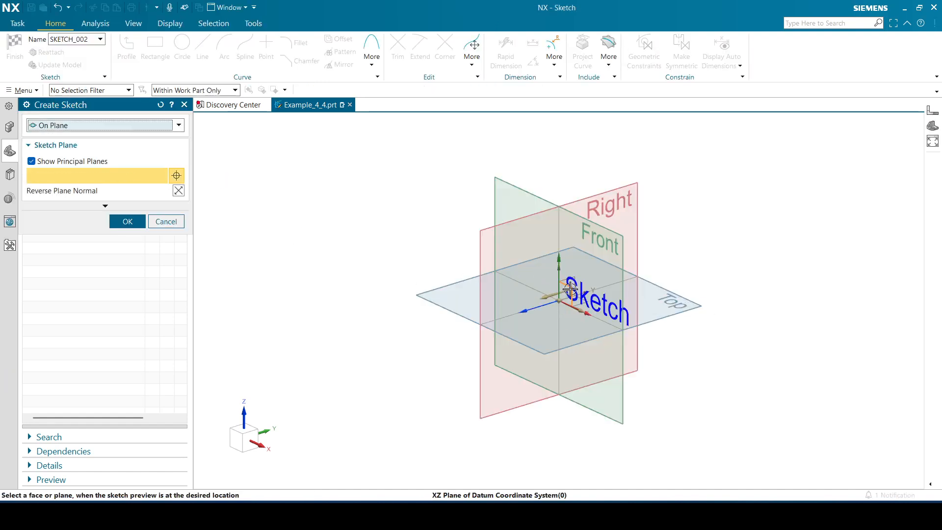
pyautogui.click(127, 221)
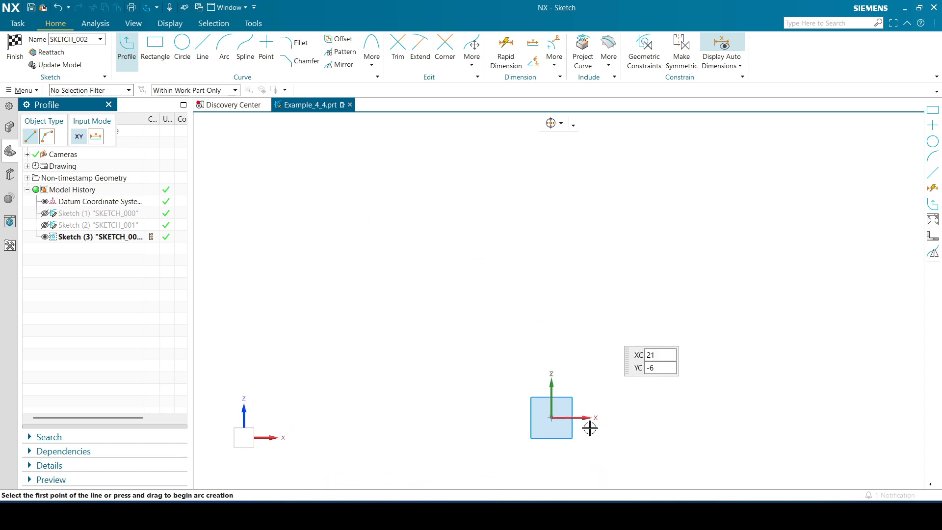
# Draw connected profile lines from the origin: 60 mm horizontal, about 67 mm rising outward, about 145 mm up to the ear tip, about 22 mm back down
pyautogui.click(552, 418)
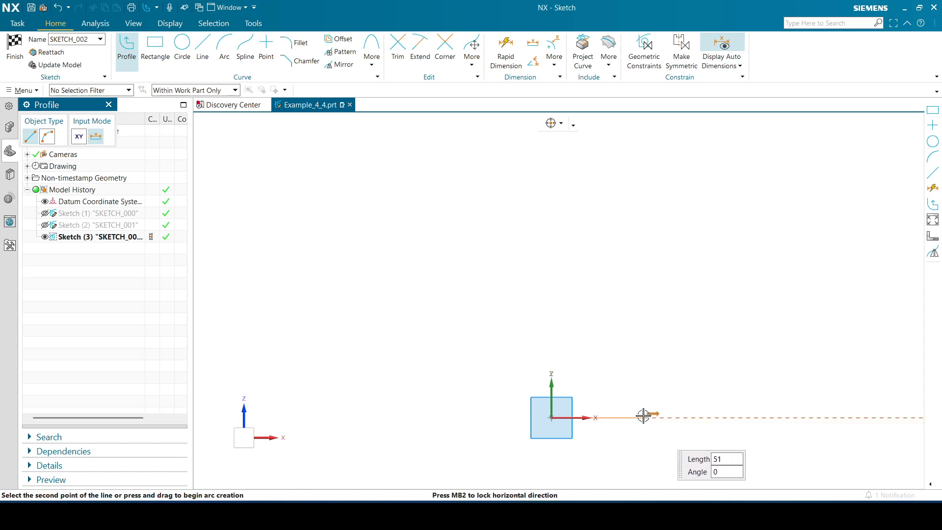
pyautogui.write('60')
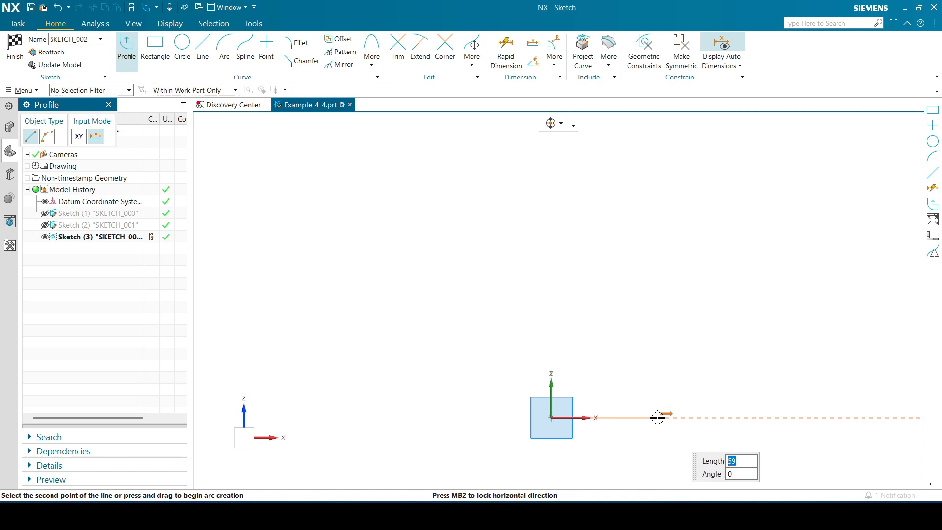
pyautogui.press('Return')
pyautogui.click(777, 386)
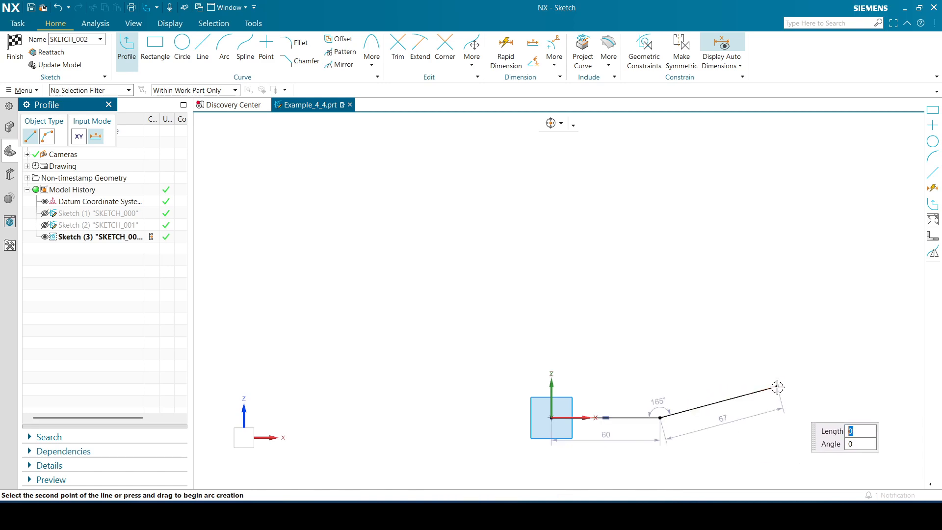
pyautogui.keyDown('shift'); pyautogui.moveTo(755, 149); pyautogui.dragTo(752, 193, button='middle'); pyautogui.keyUp('shift')
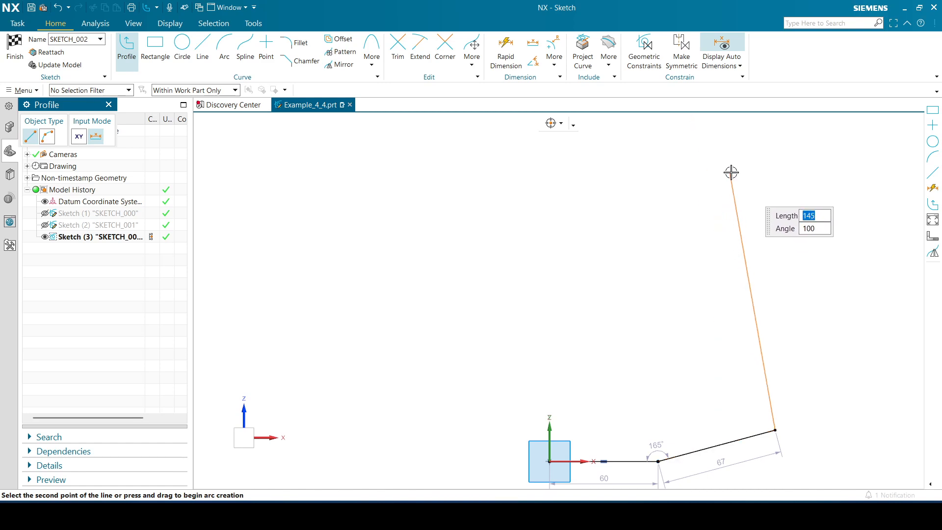
pyautogui.click(731, 172)
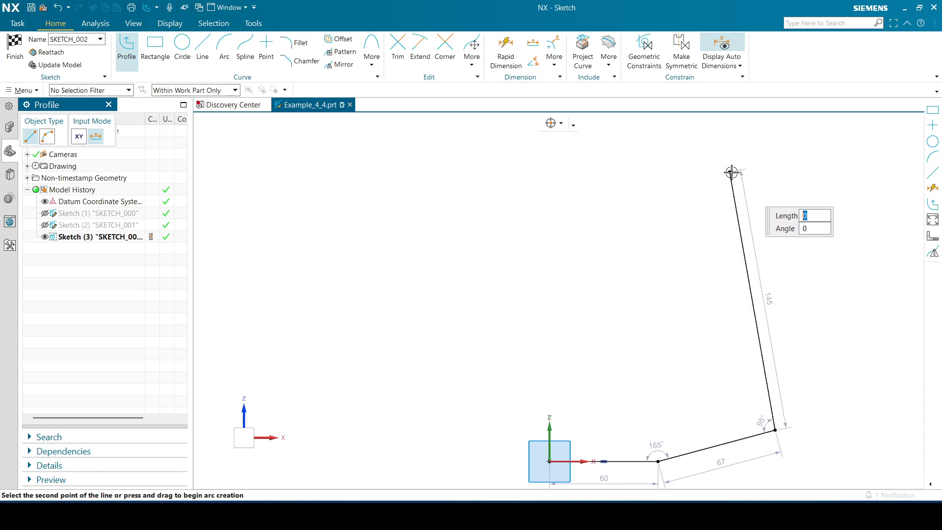
pyautogui.click(709, 206)
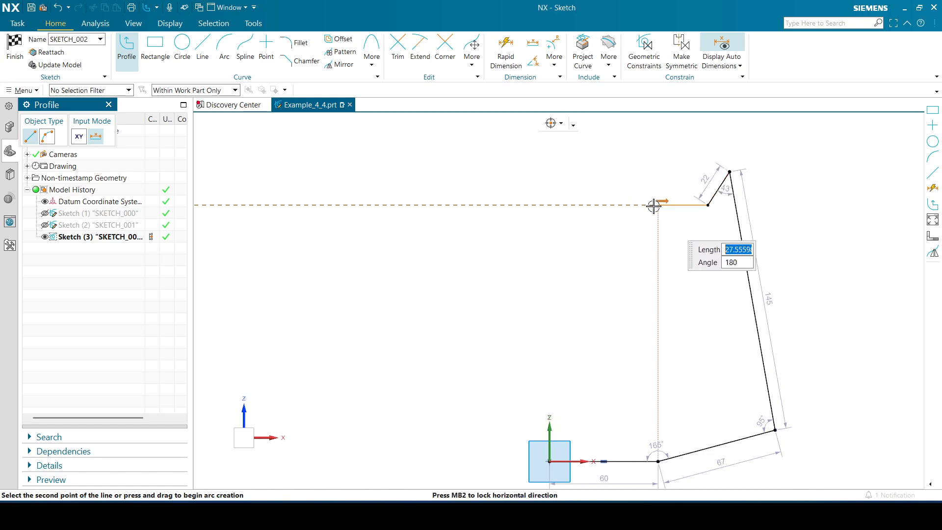
# Continue the profile with an arc of about 107 mm radius ending directly above the origin, and end the profile there
pyautogui.click(48, 137)
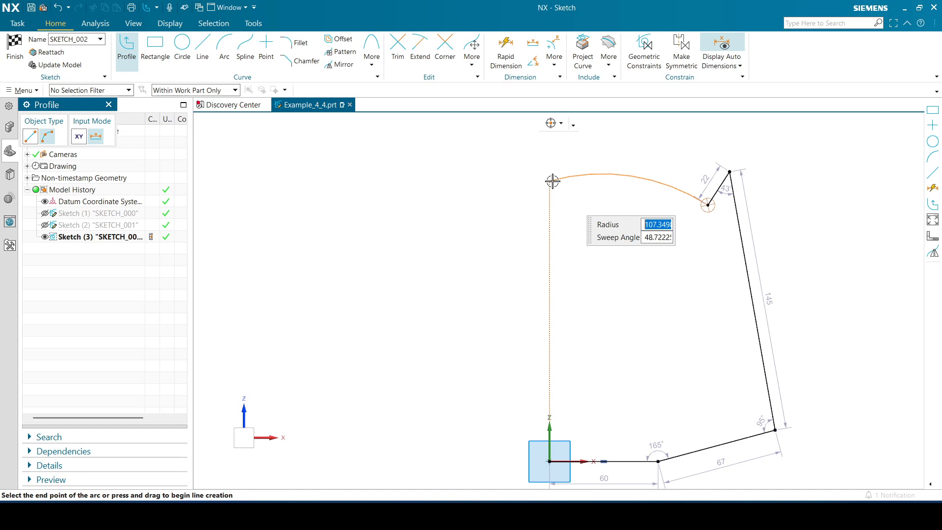
pyautogui.click(551, 182)
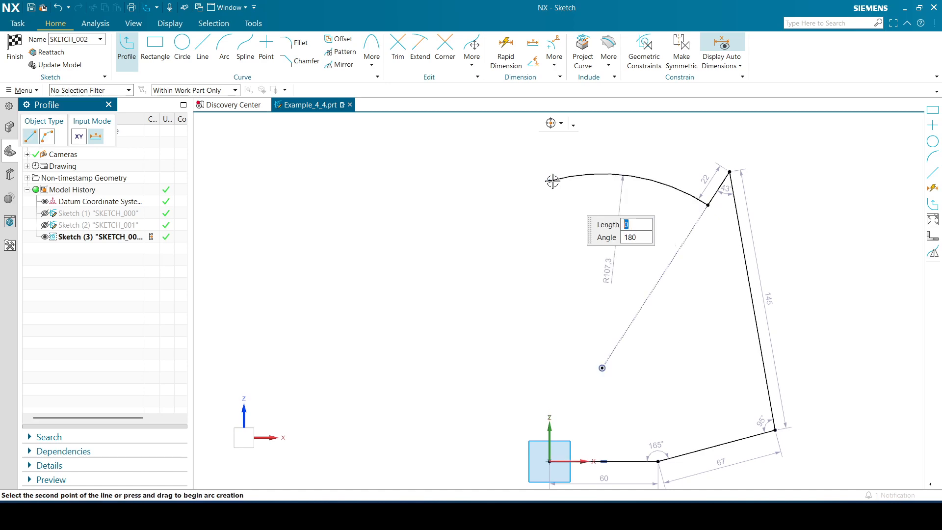
pyautogui.press('Escape')
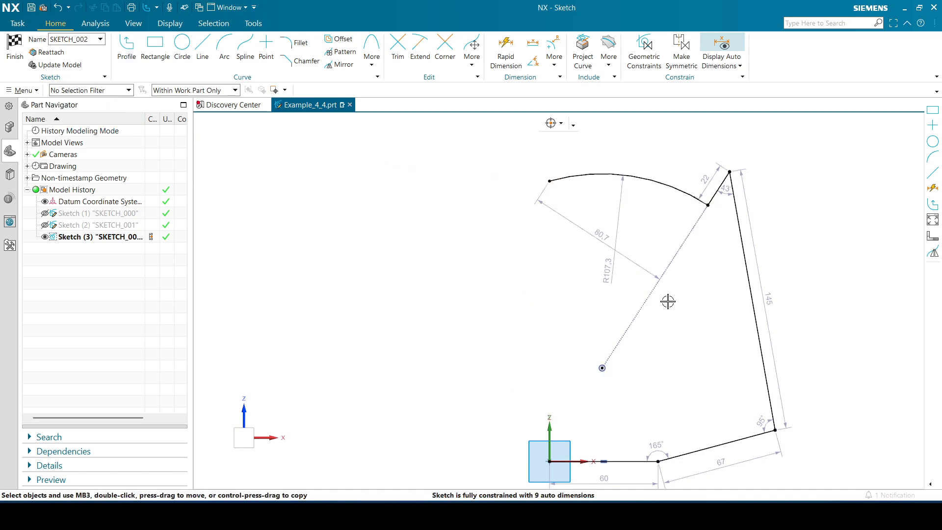
# Delete the arc centre's Point on Curve constraint and constrain the arc's free end onto the sketch vertical axis
pyautogui.click(641, 316)
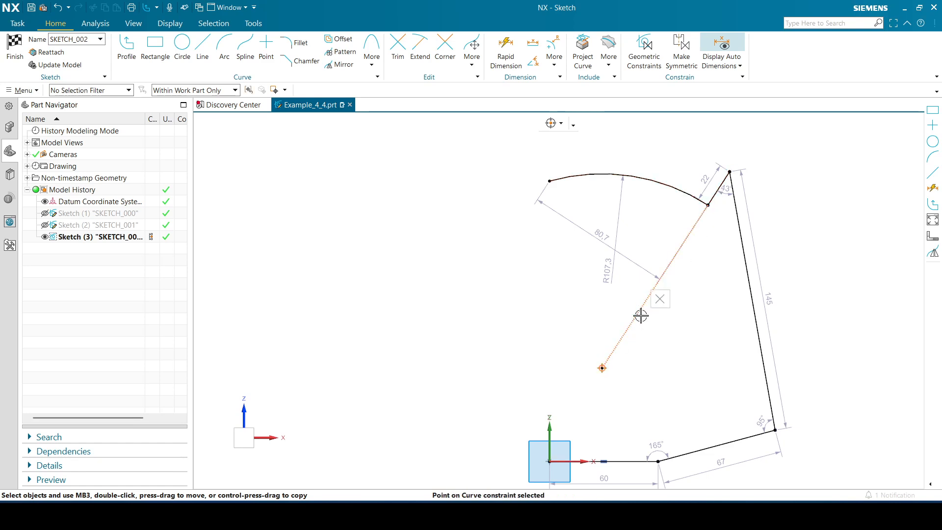
pyautogui.click(660, 298)
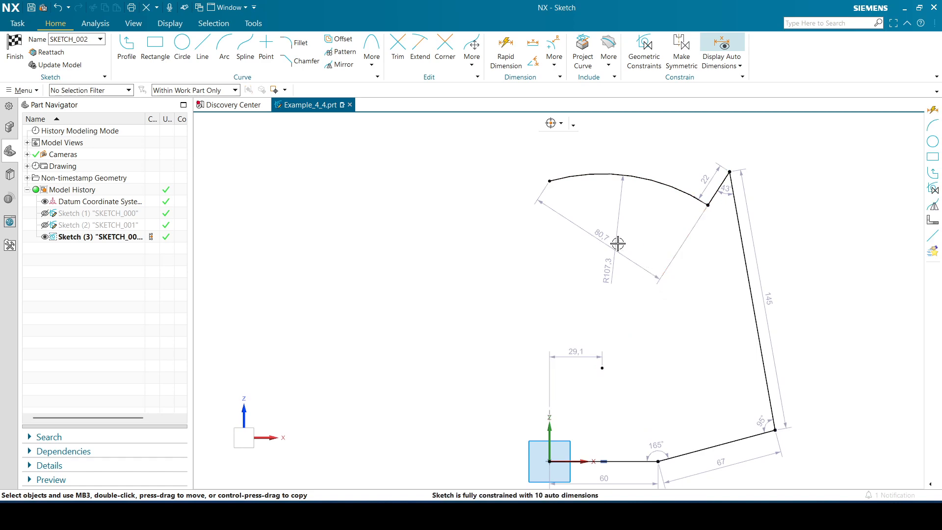
pyautogui.click(549, 433)
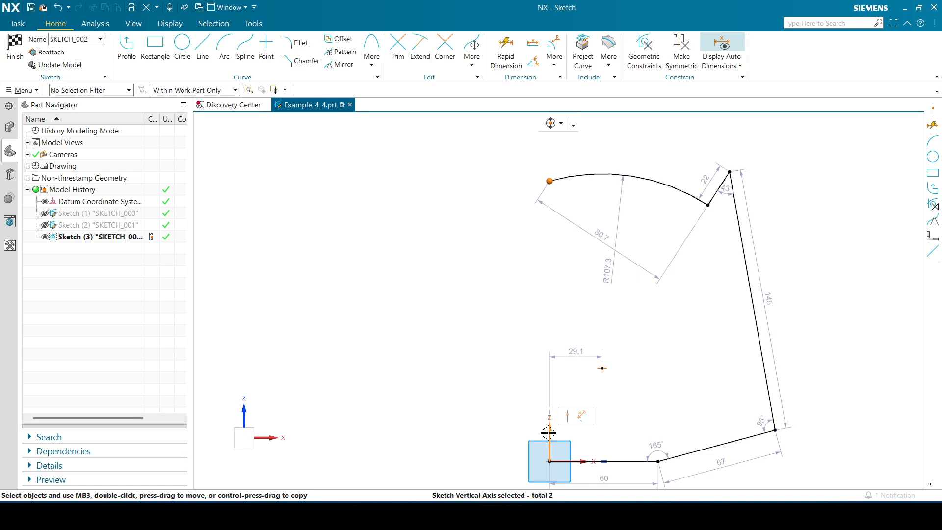
pyautogui.click(568, 417)
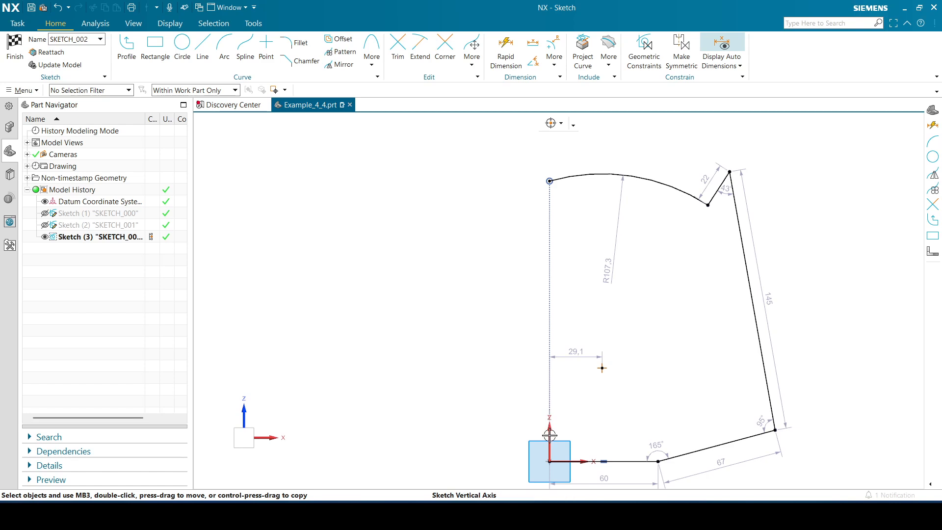
# Constrain the arc's centre point onto the sketch vertical axis with Point on Curve
pyautogui.click(604, 369)
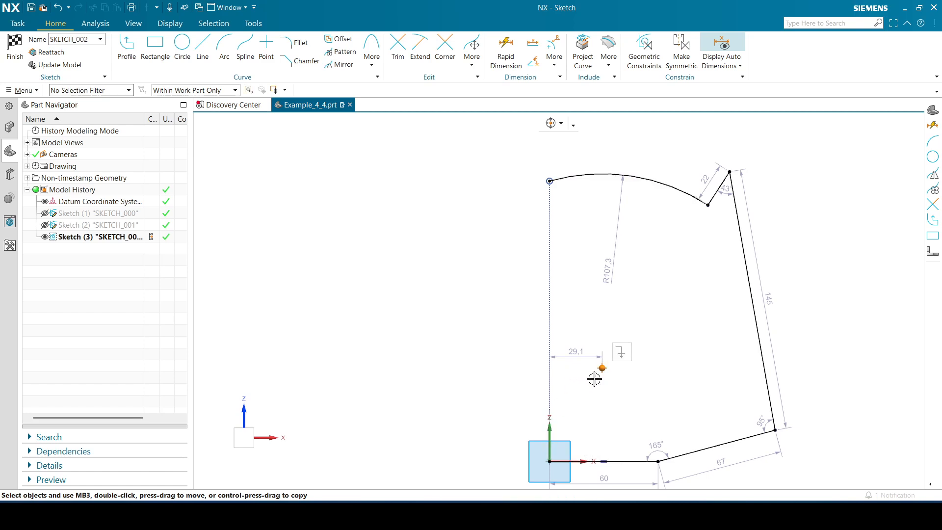
pyautogui.click(549, 433)
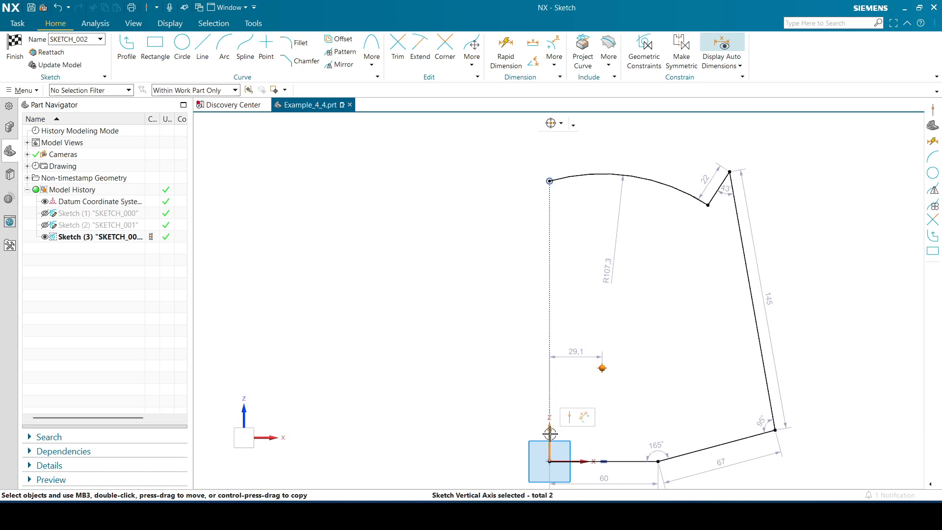
pyautogui.click(569, 417)
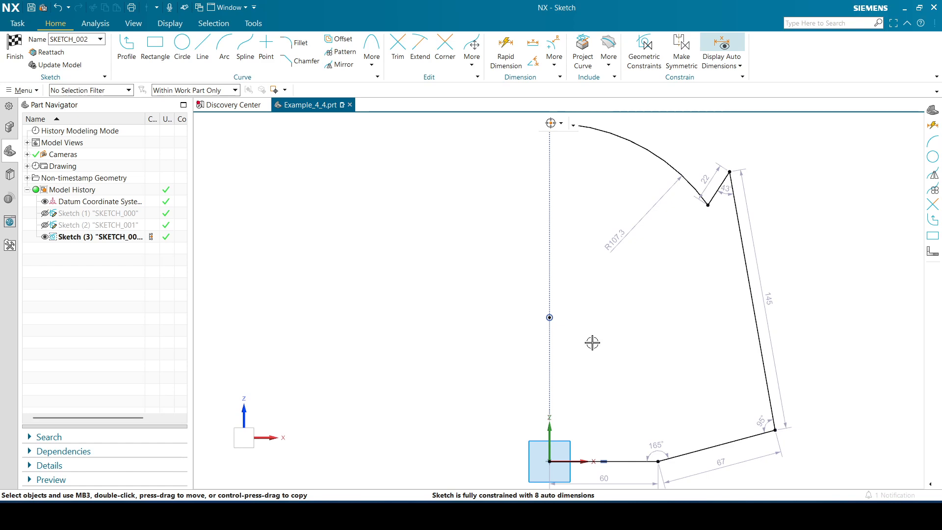
# Reshape the outline freehand to about 185 mm side length, about 43 mm inner ear edge and about 131 mm top arc radius
pyautogui.moveTo(637, 272)
pyautogui.keyDown('shift'); pyautogui.mouseDown(button='middle')
pyautogui.moveTo(658, 323)
pyautogui.moveTo(637, 307)
pyautogui.mouseUp(button='middle'); pyautogui.keyUp('shift')
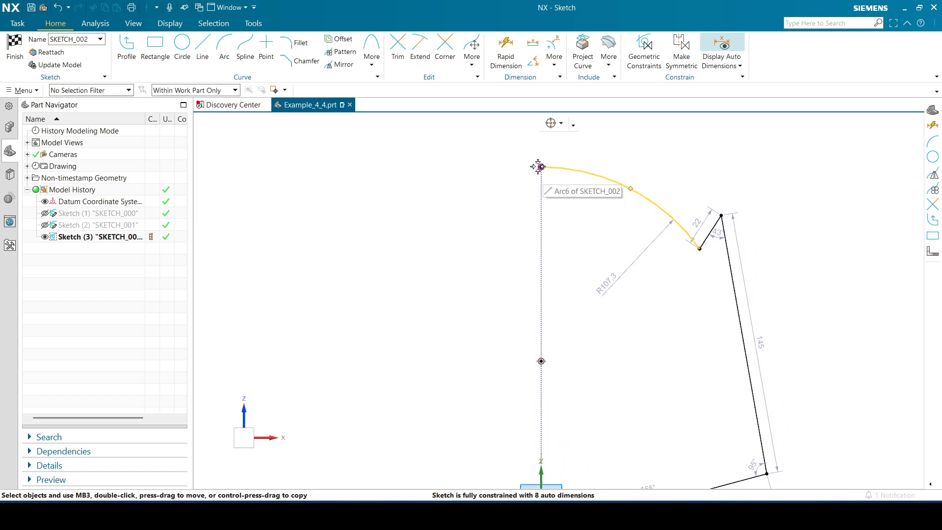
pyautogui.moveTo(654, 315)
pyautogui.keyDown('shift'); pyautogui.mouseDown(button='middle')
pyautogui.moveTo(640, 270)
pyautogui.moveTo(634, 286)
pyautogui.mouseUp(button='middle'); pyautogui.keyUp('shift')
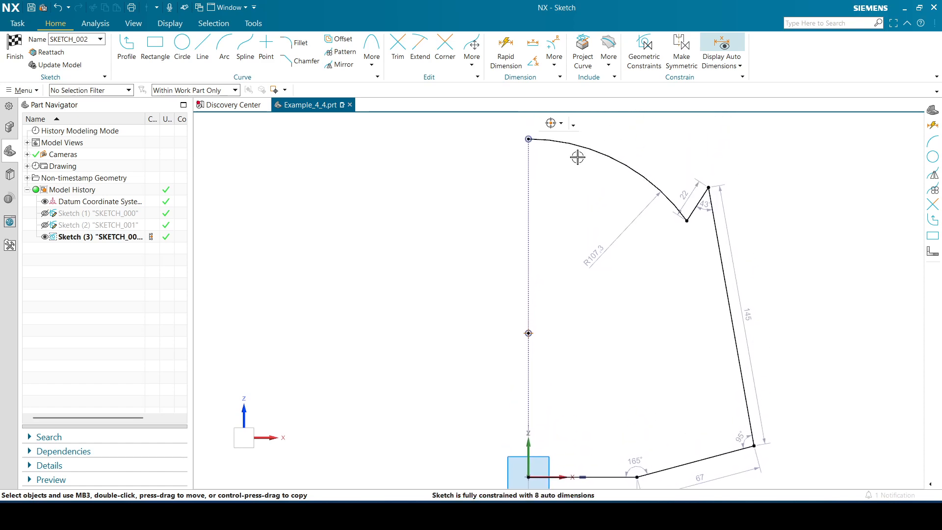
pyautogui.moveTo(555, 141); pyautogui.dragTo(557, 182)
pyautogui.moveTo(686, 266); pyautogui.dragTo(683, 228)
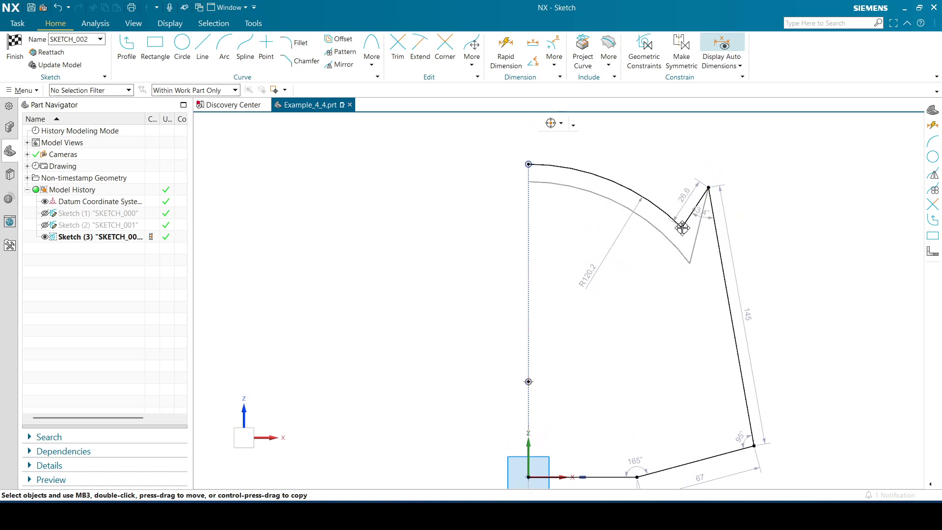
pyautogui.moveTo(709, 187); pyautogui.dragTo(697, 117)
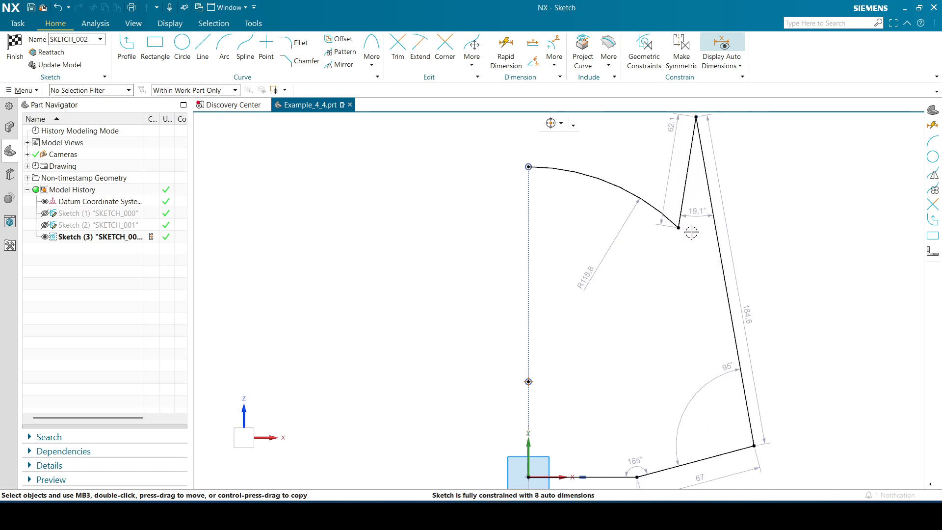
pyautogui.keyDown('shift'); pyautogui.moveTo(759, 186); pyautogui.dragTo(778, 238, button='middle'); pyautogui.keyUp('shift')
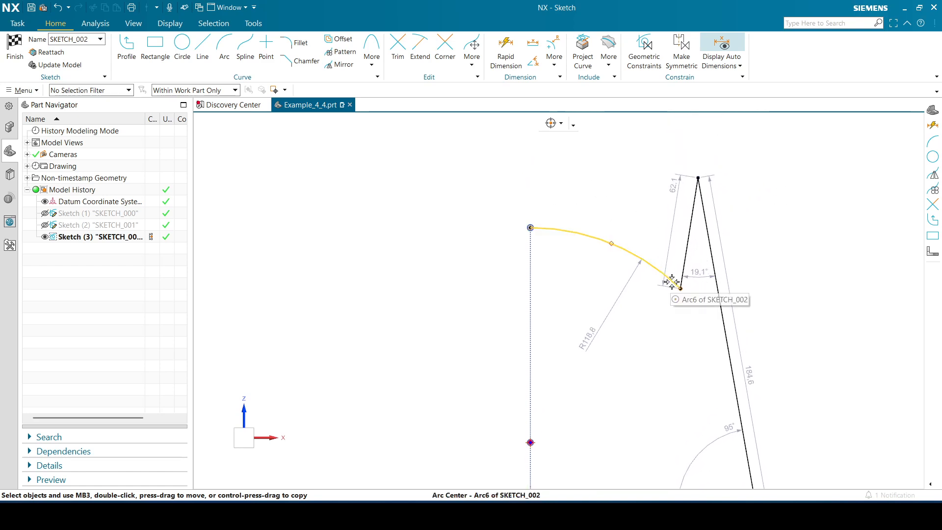
pyautogui.moveTo(681, 288); pyautogui.dragTo(679, 236)
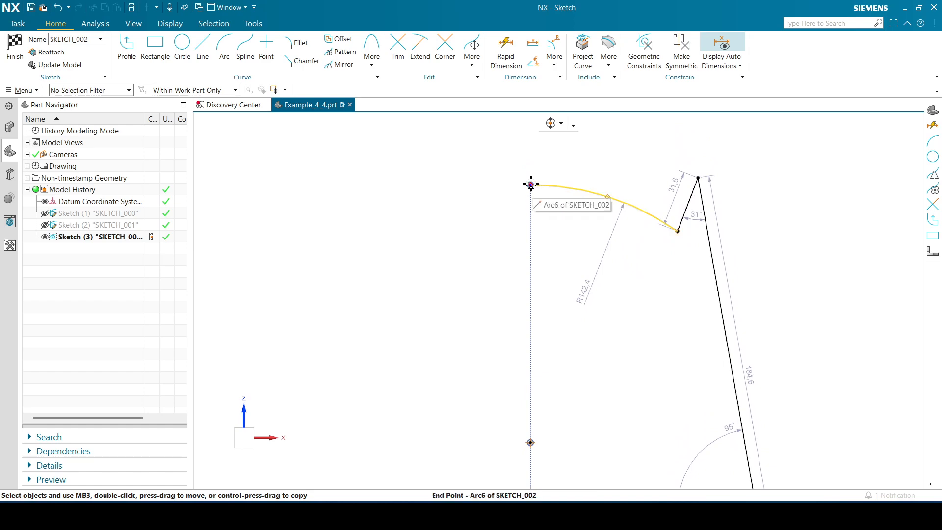
pyautogui.moveTo(531, 185); pyautogui.dragTo(531, 205)
pyautogui.moveTo(793, 255)
pyautogui.keyDown('shift'); pyautogui.mouseDown(button='middle')
pyautogui.moveTo(781, 172)
pyautogui.moveTo(789, 198)
pyautogui.mouseUp(button='middle'); pyautogui.keyUp('shift')
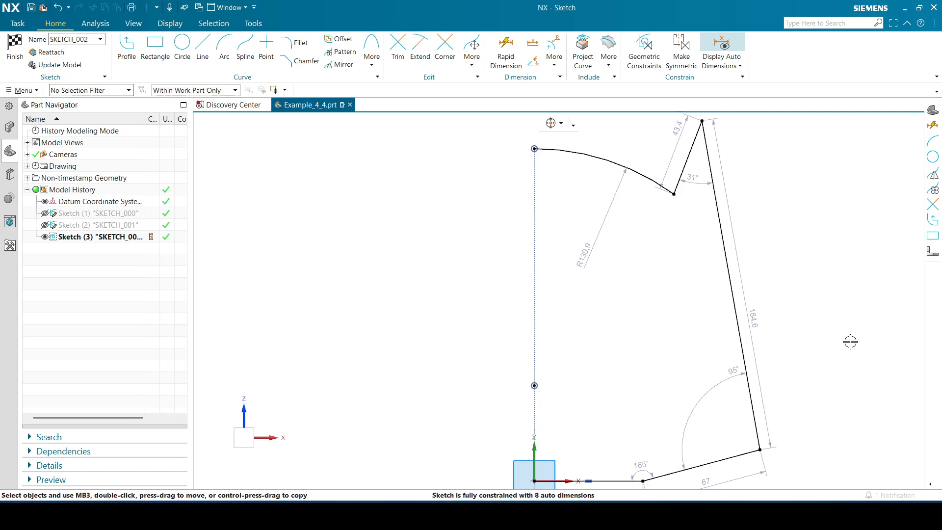
# Set the length of the horizontal bottom edge starting at the origin to 36/2 mm
pyautogui.keyDown('shift'); pyautogui.moveTo(850, 339); pyautogui.dragTo(844, 273, button='middle'); pyautogui.keyUp('shift')
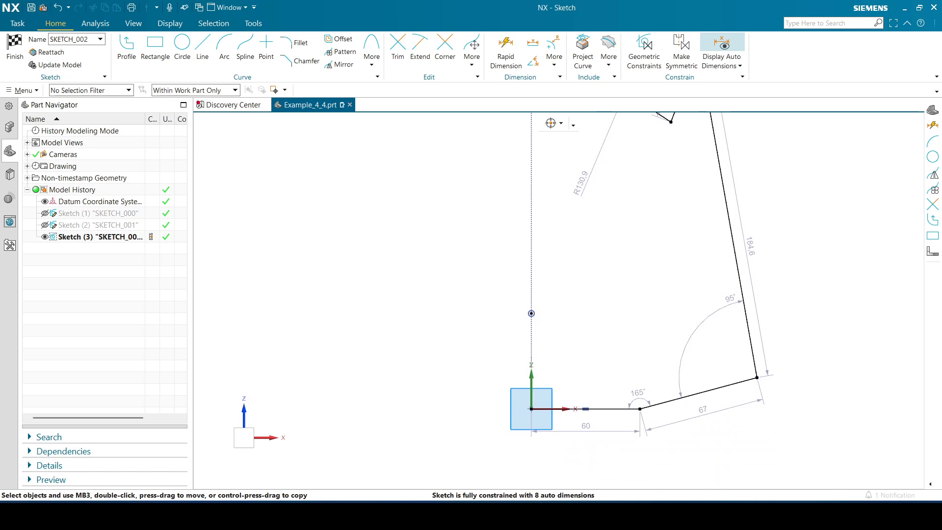
pyautogui.doubleClick(577, 428)
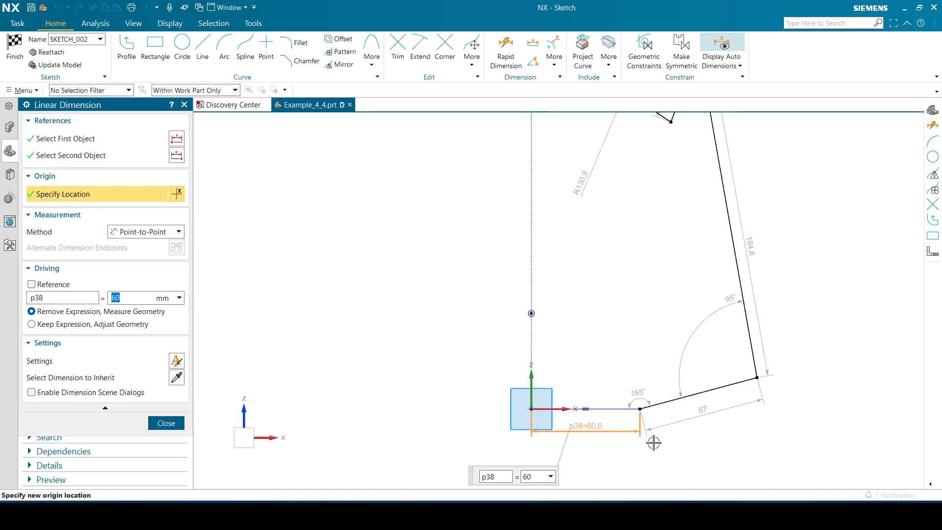
pyautogui.write('36/2')
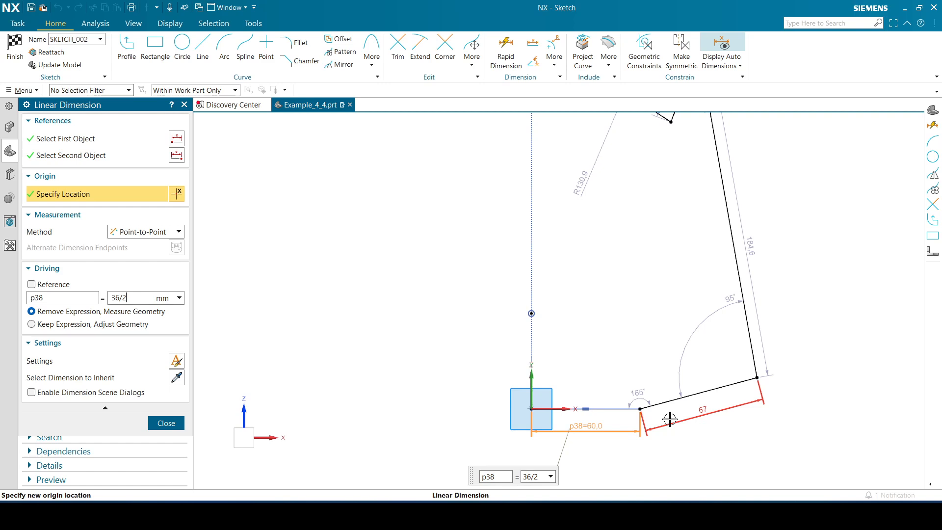
pyautogui.press('Return')
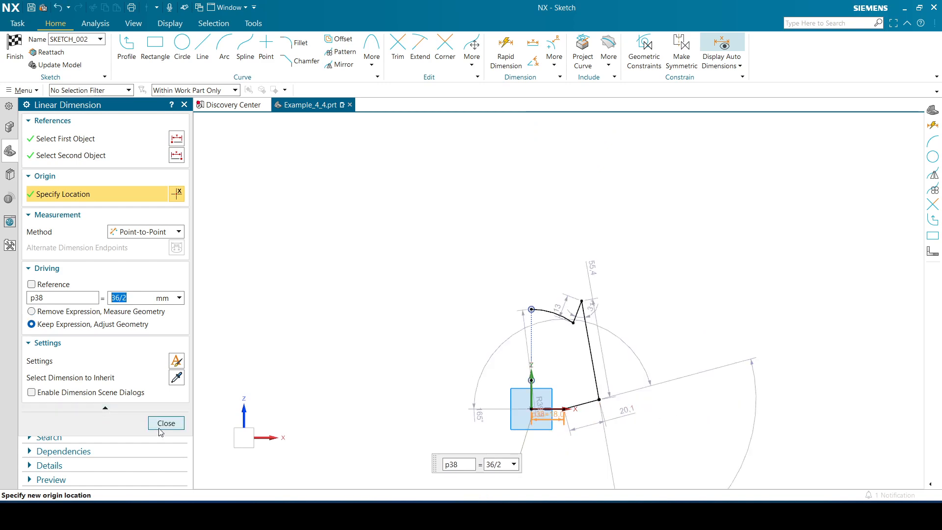
pyautogui.click(166, 423)
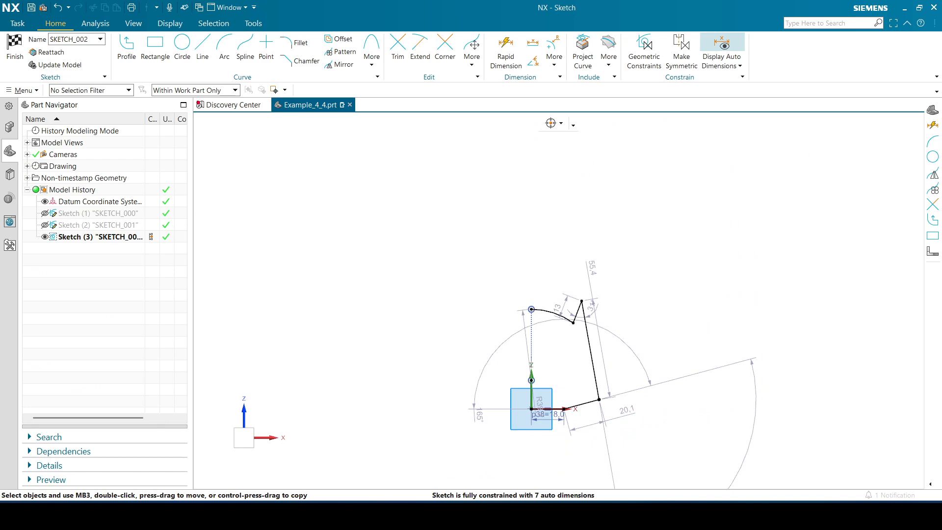
# Show the View Group and Utilities Group on the top border bar
pyautogui.click(936, 91)
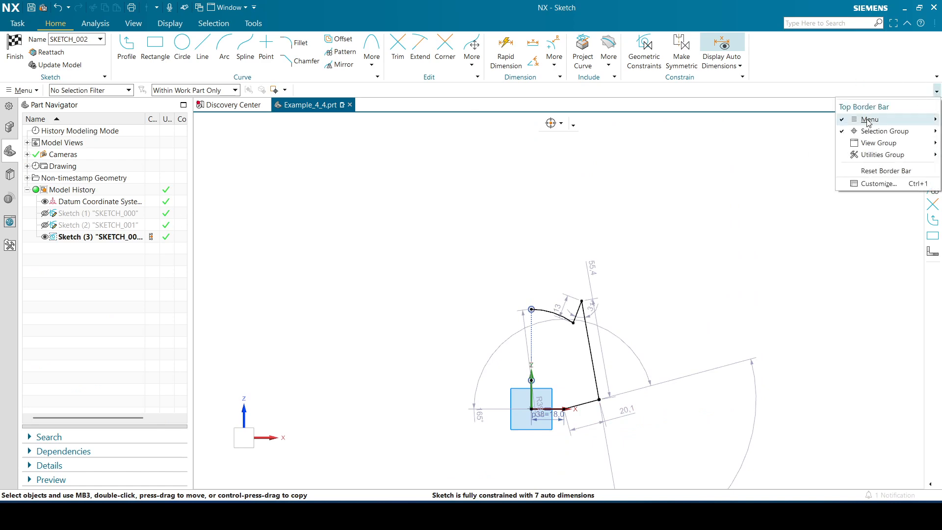
pyautogui.click(878, 143)
pyautogui.moveTo(882, 154)
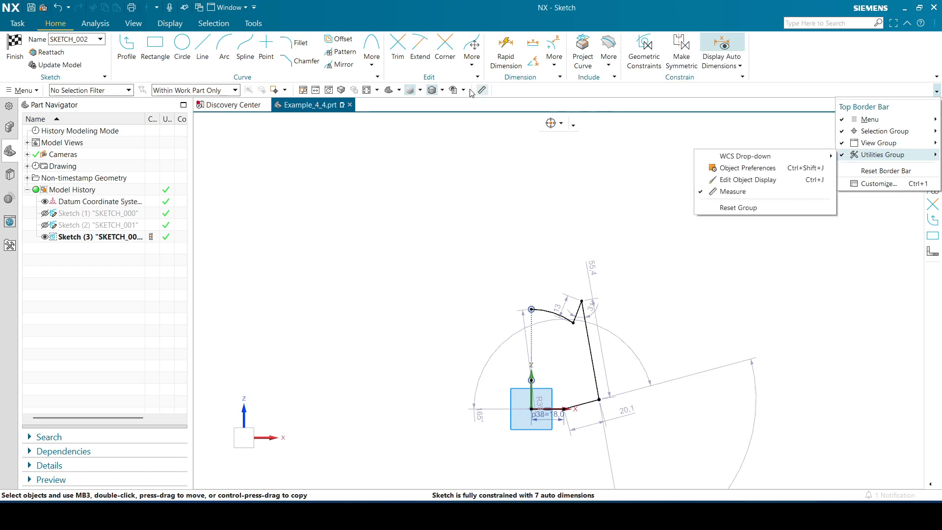
pyautogui.click(479, 93)
# Reposition the annotations of the lower outer corner angle, the long side length and the bottom edge for a clearer layout
pyautogui.click(367, 92)
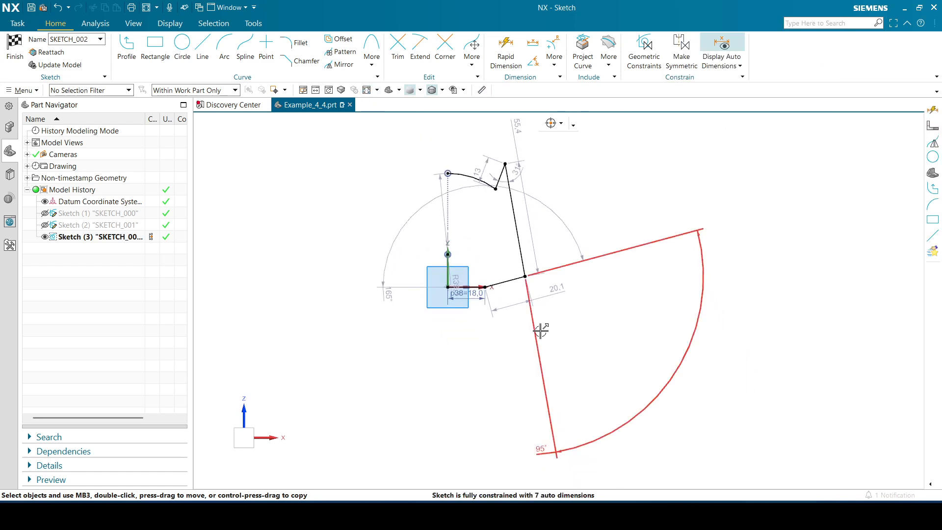
pyautogui.moveTo(672, 375); pyautogui.dragTo(552, 285)
pyautogui.moveTo(536, 216); pyautogui.dragTo(545, 236)
pyautogui.click(365, 93)
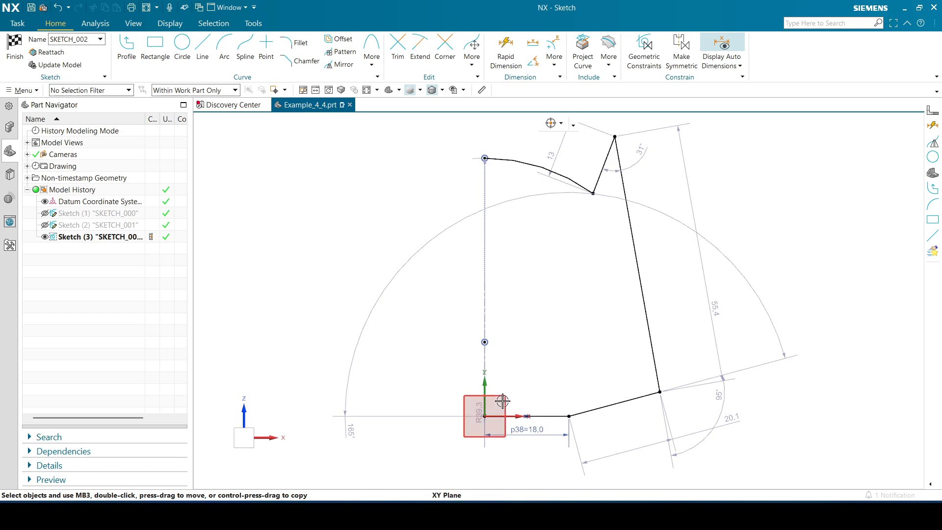
pyautogui.moveTo(533, 441); pyautogui.dragTo(530, 459)
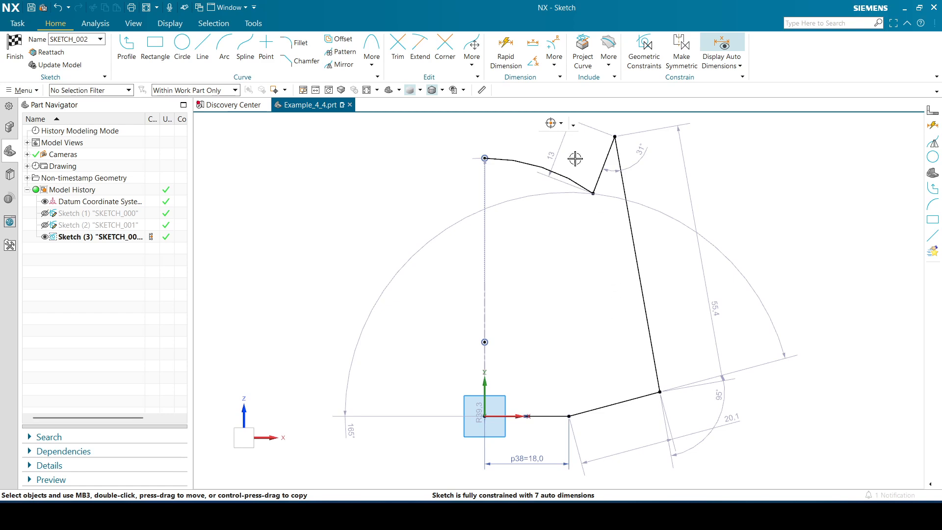
# Dimension the angle between the sketch horizontal axis and the lower slanted edge with Rapid Dimension and set it to 32°
pyautogui.click(503, 46)
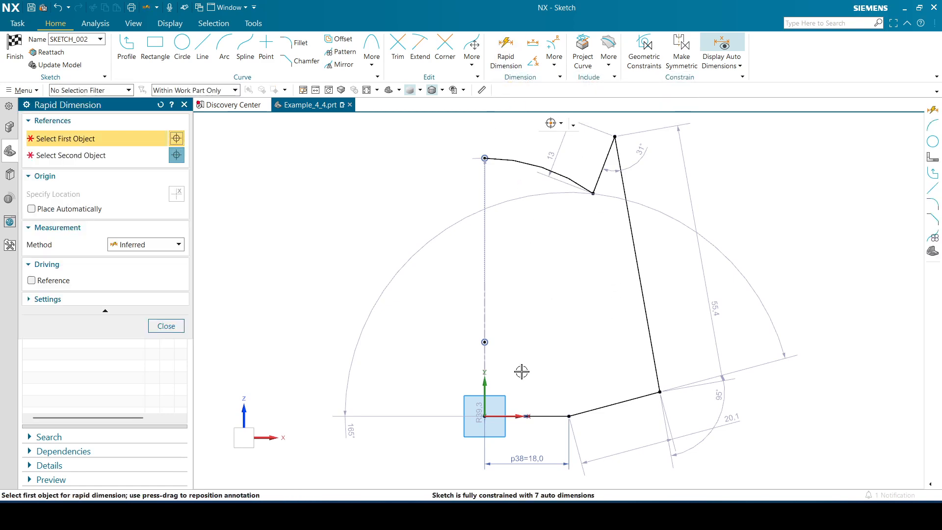
pyautogui.rightClick(513, 422)
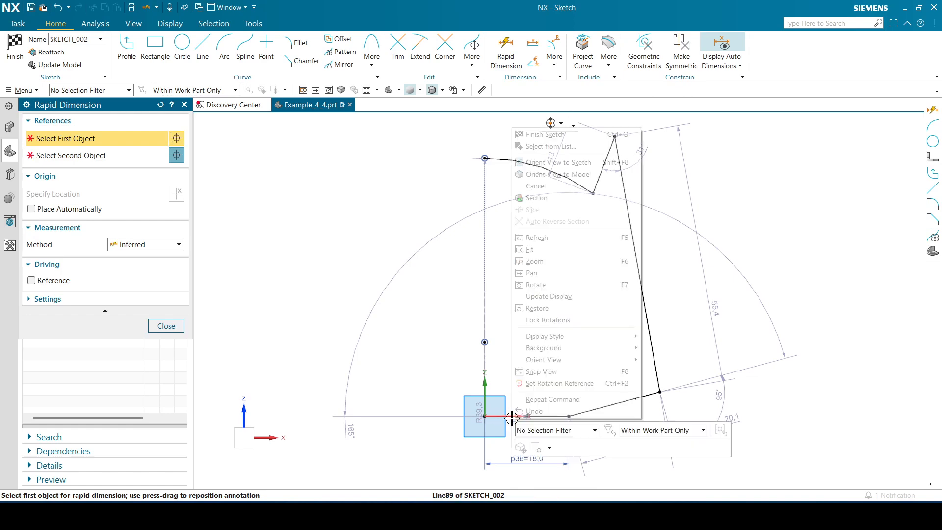
pyautogui.click(544, 145)
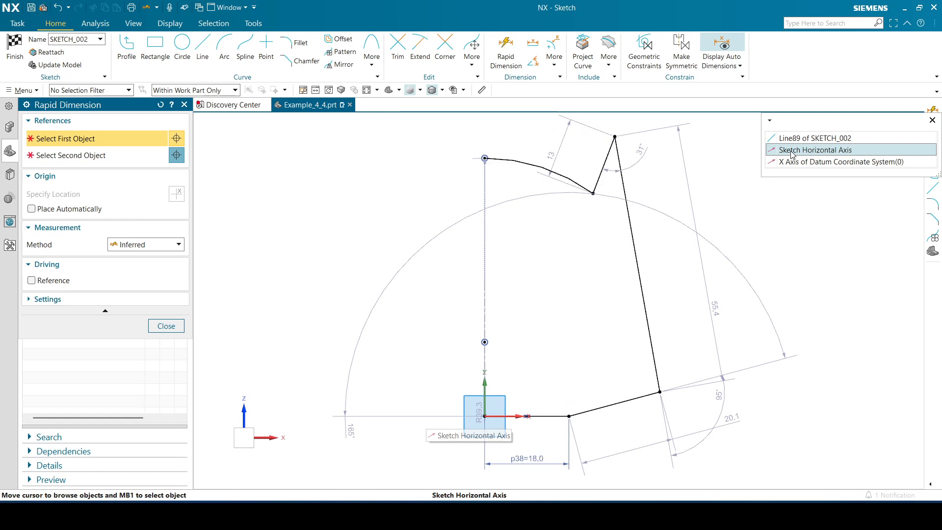
pyautogui.click(791, 150)
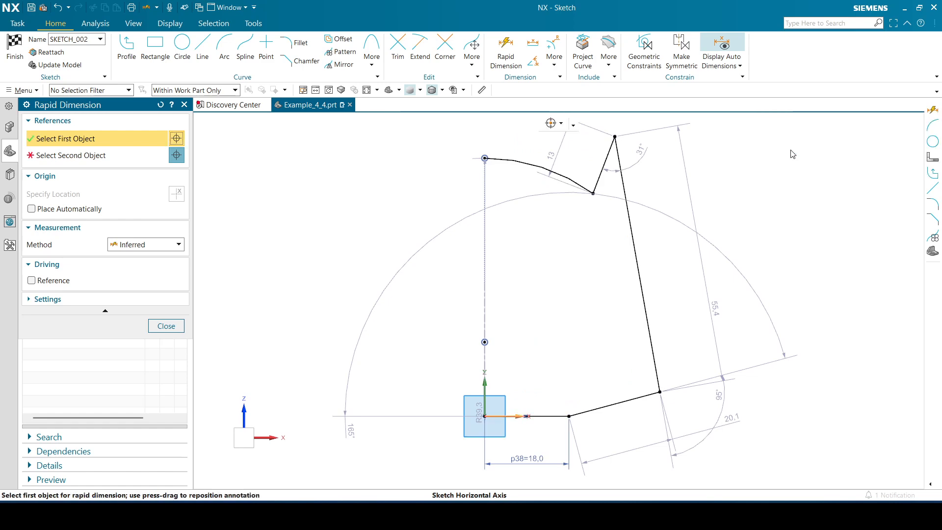
pyautogui.click(642, 394)
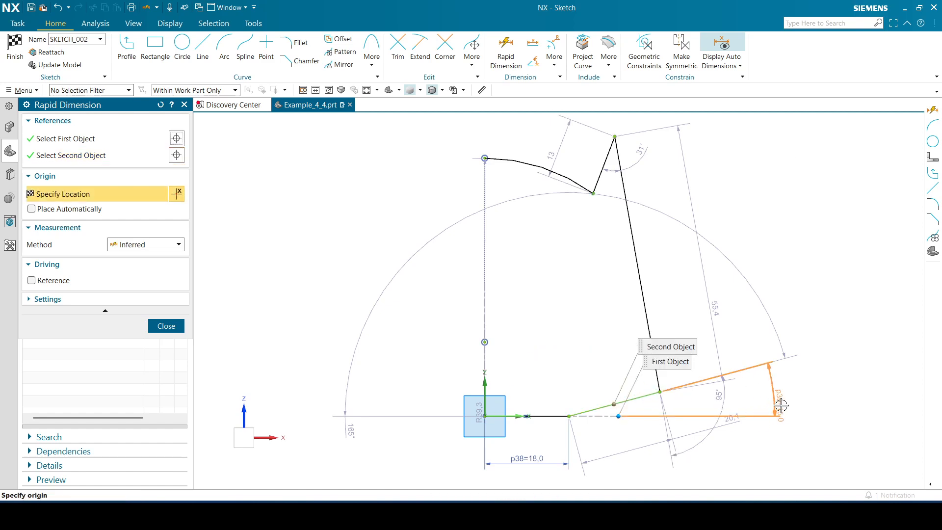
pyautogui.click(802, 385)
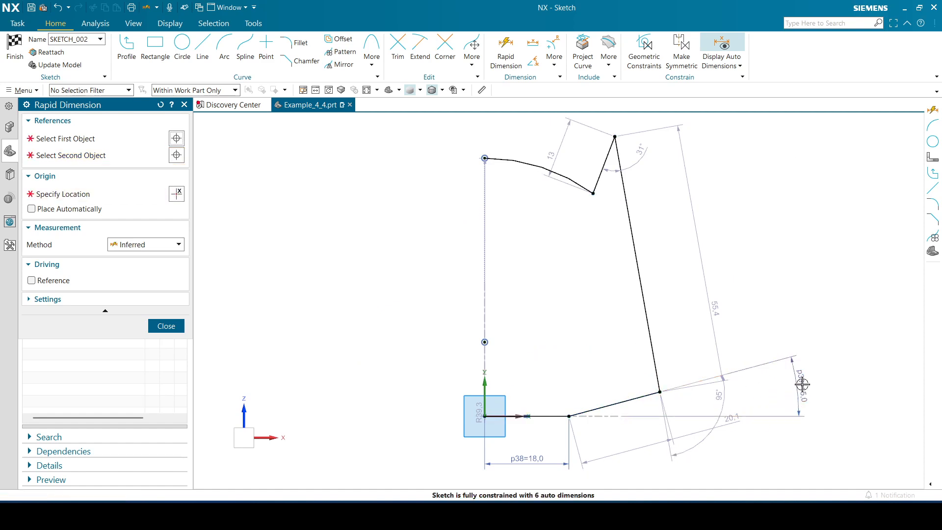
pyautogui.write('32')
pyautogui.press('Return')
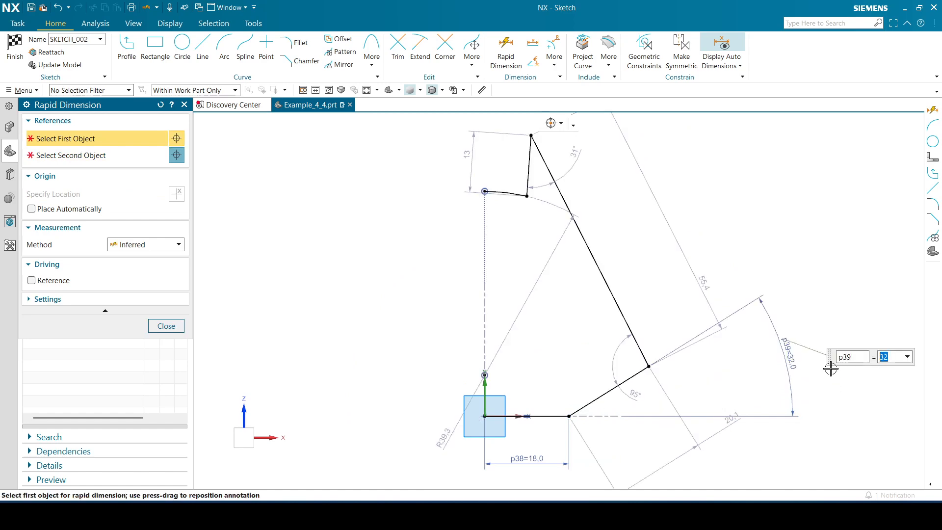
pyautogui.click(166, 327)
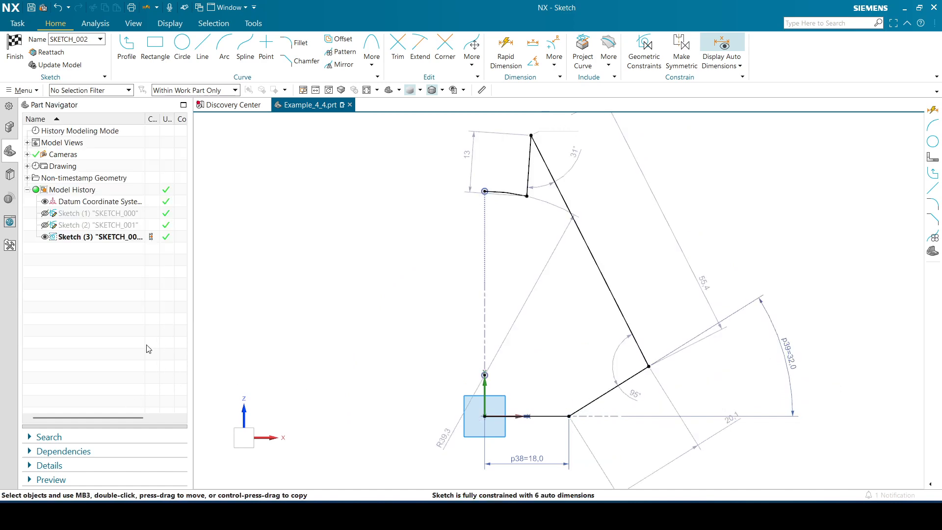
# Move the ear tip outward freehand and dimension the vertical distance from the origin to the ear's inner base corner as 96 mm
pyautogui.moveTo(531, 136)
pyautogui.mouseDown()
pyautogui.moveTo(563, 129)
pyautogui.moveTo(575, 161)
pyautogui.mouseUp()
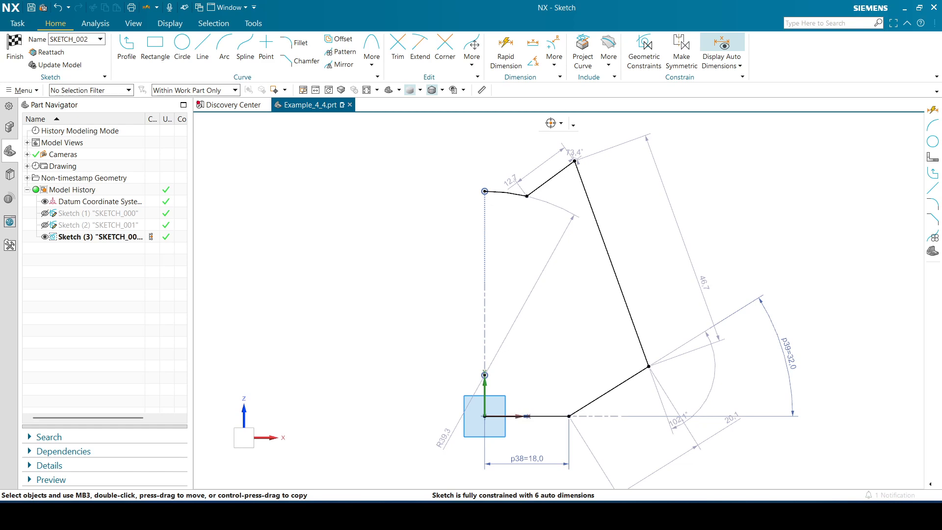
pyautogui.click(506, 54)
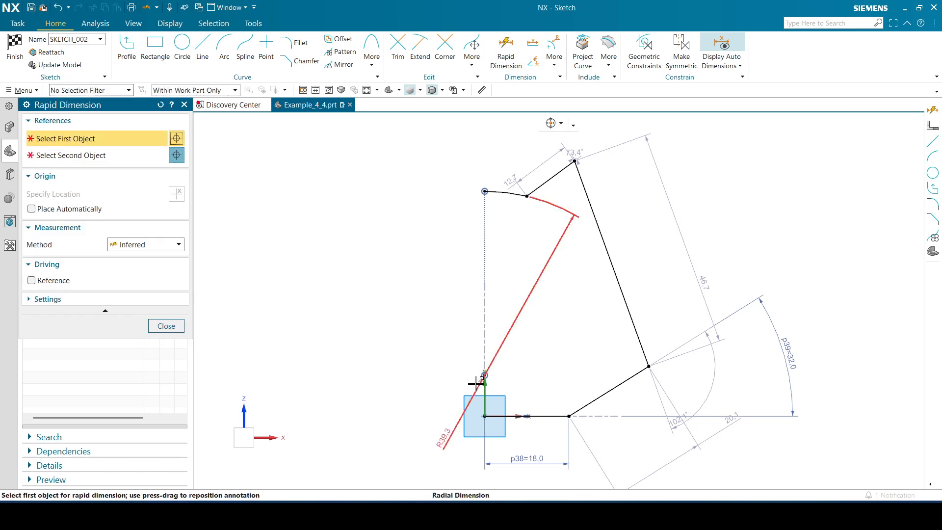
pyautogui.click(485, 417)
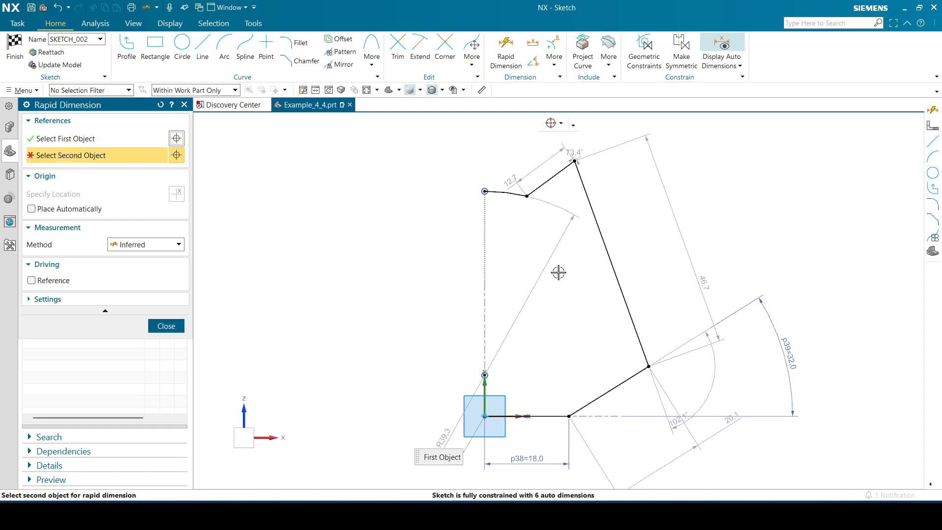
pyautogui.click(526, 195)
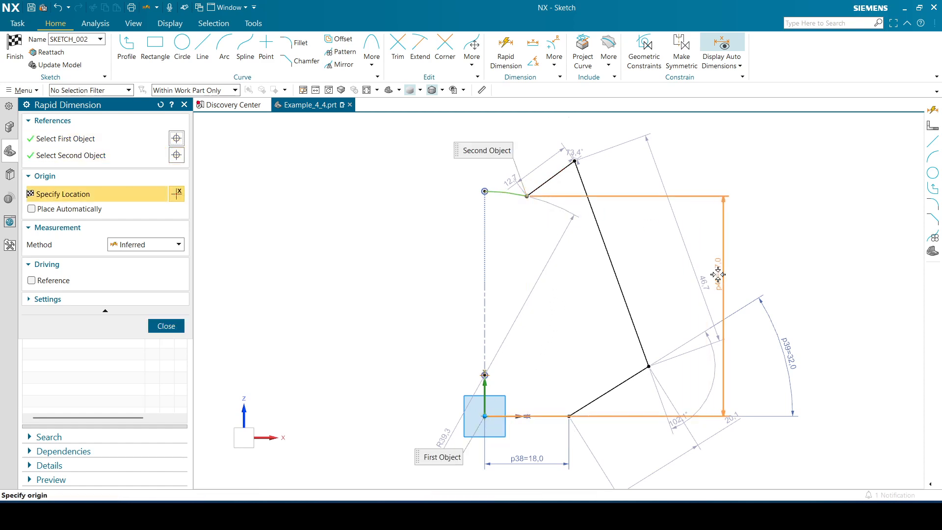
pyautogui.click(719, 306)
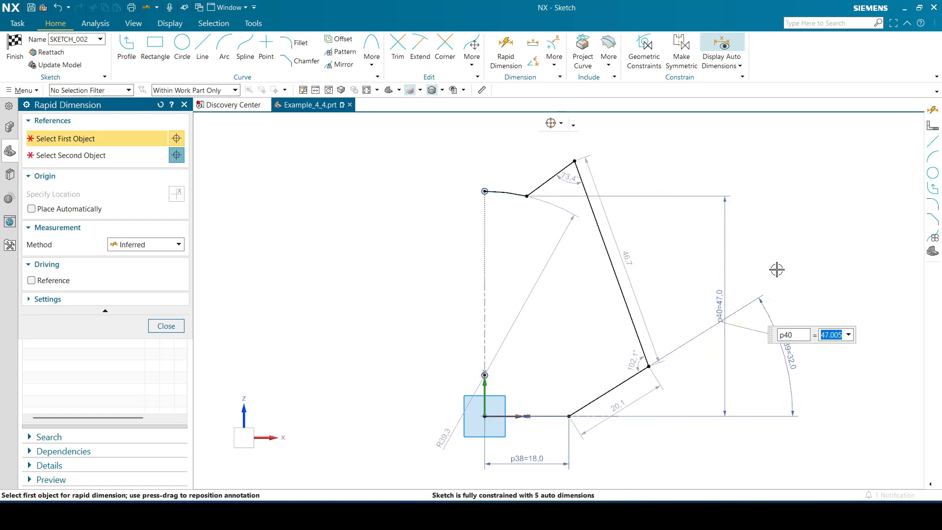
pyautogui.write('96')
pyautogui.press('Return')
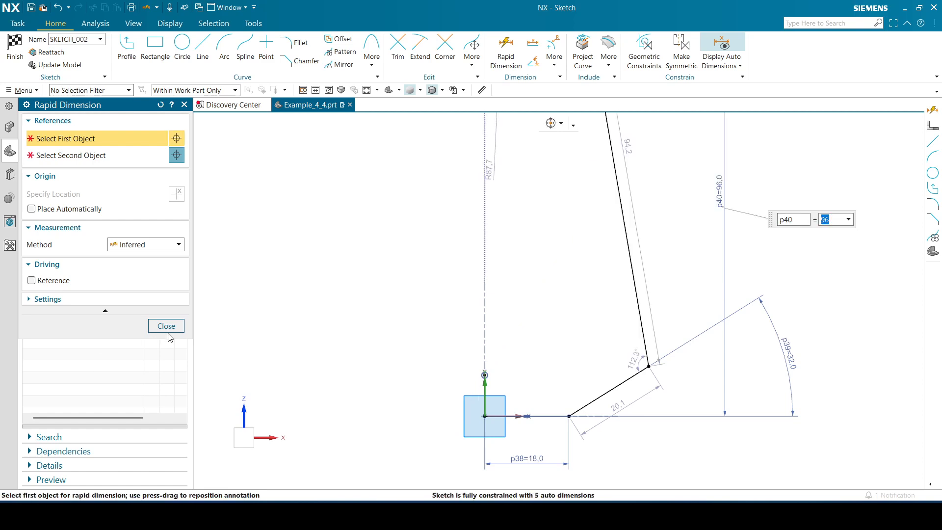
pyautogui.click(167, 326)
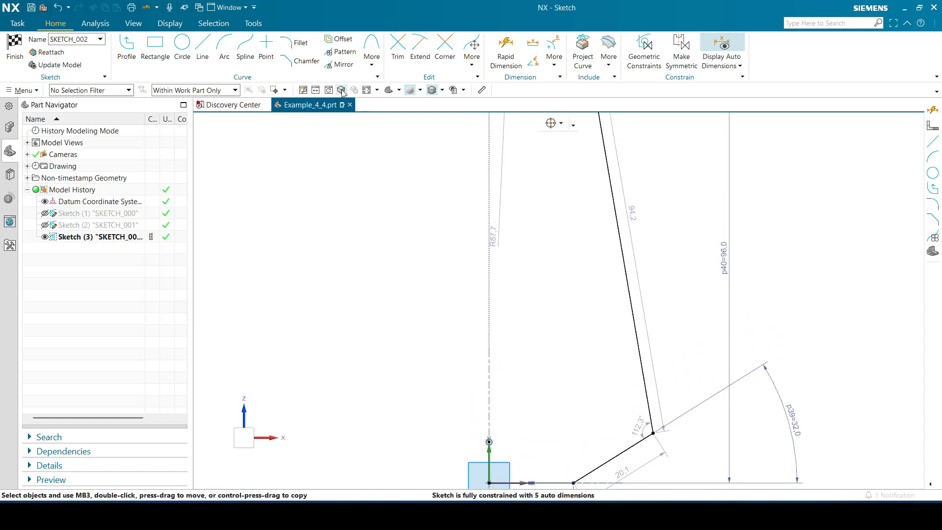
# Dimension the vertical distance from the sketch origin to the ear tip and set it to 109 mm
pyautogui.click(342, 91)
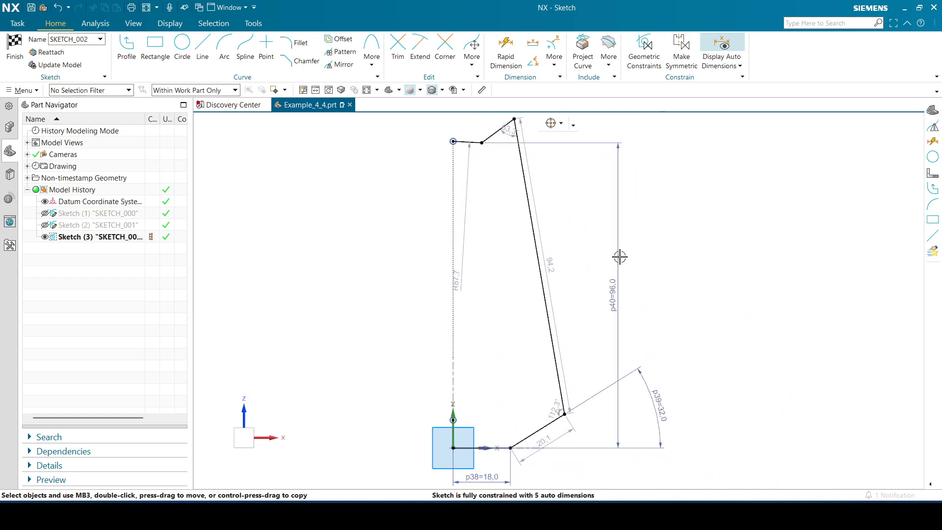
pyautogui.click(515, 53)
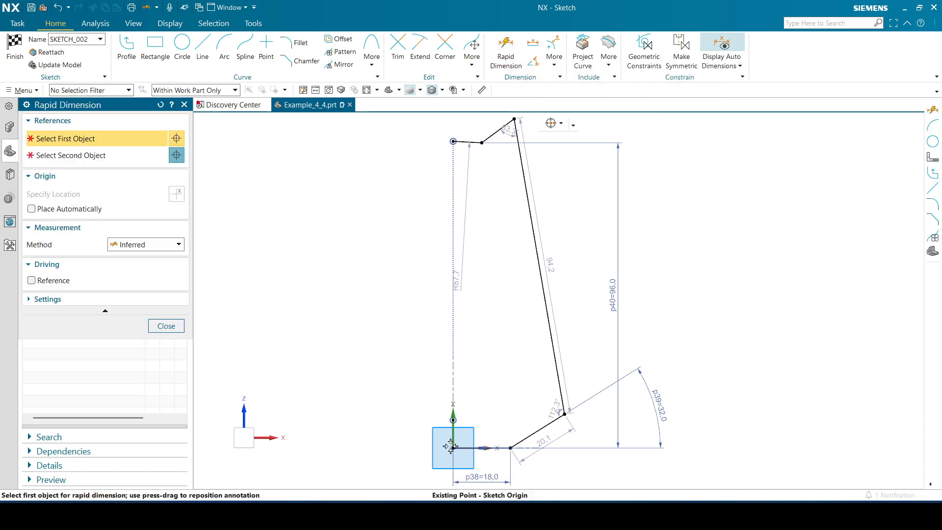
pyautogui.click(452, 447)
pyautogui.click(515, 118)
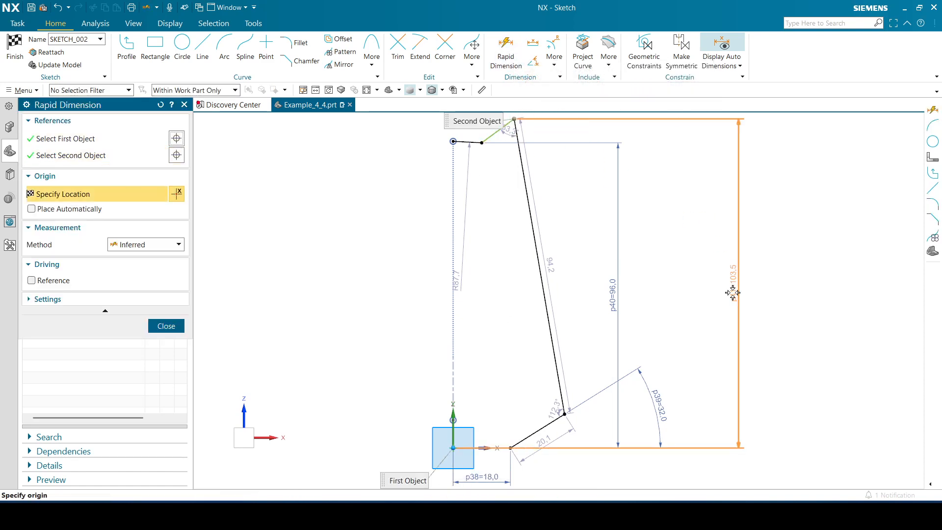
pyautogui.click(703, 288)
pyautogui.write('109')
pyautogui.press('Return')
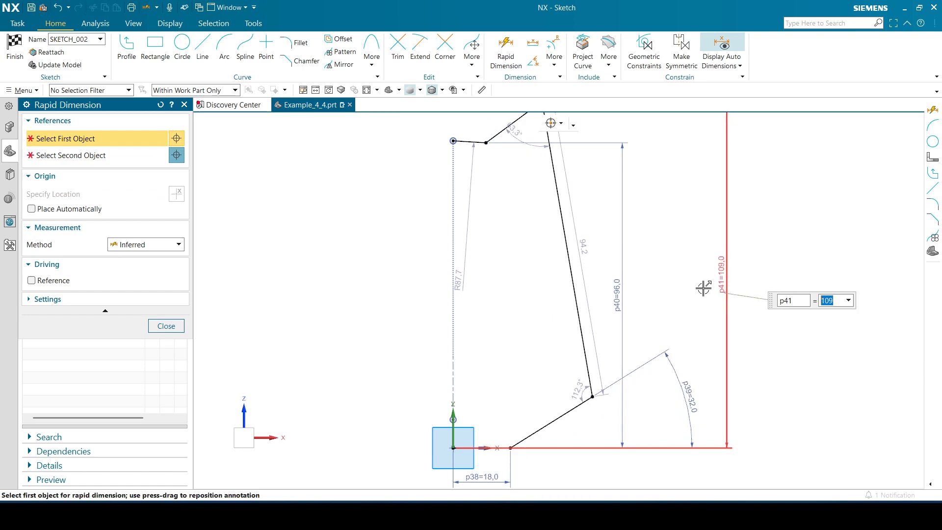
pyautogui.click(162, 326)
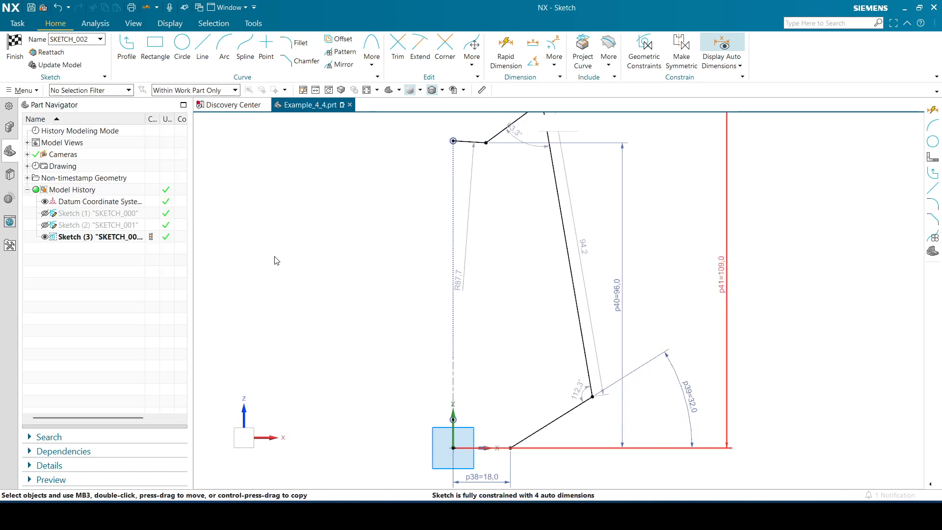
pyautogui.click(367, 90)
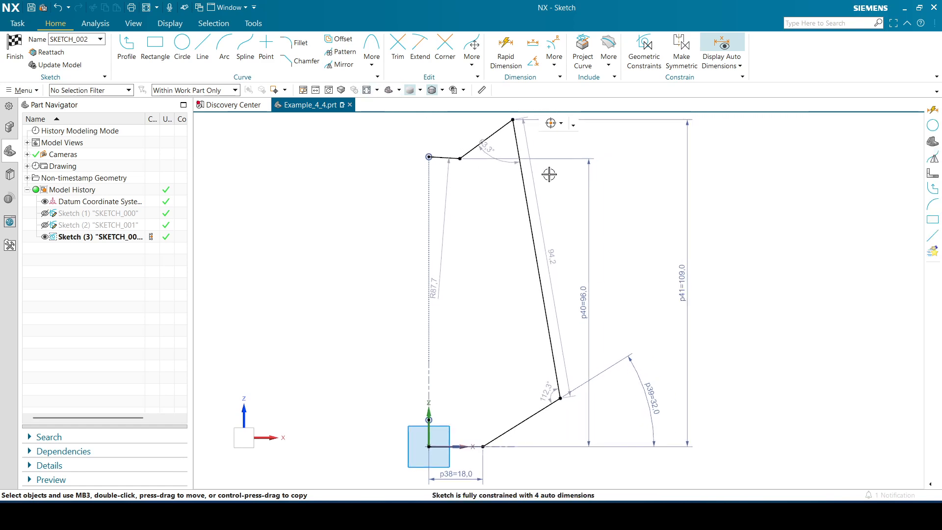
pyautogui.click(573, 126)
pyautogui.click(679, 131)
pyautogui.click(573, 126)
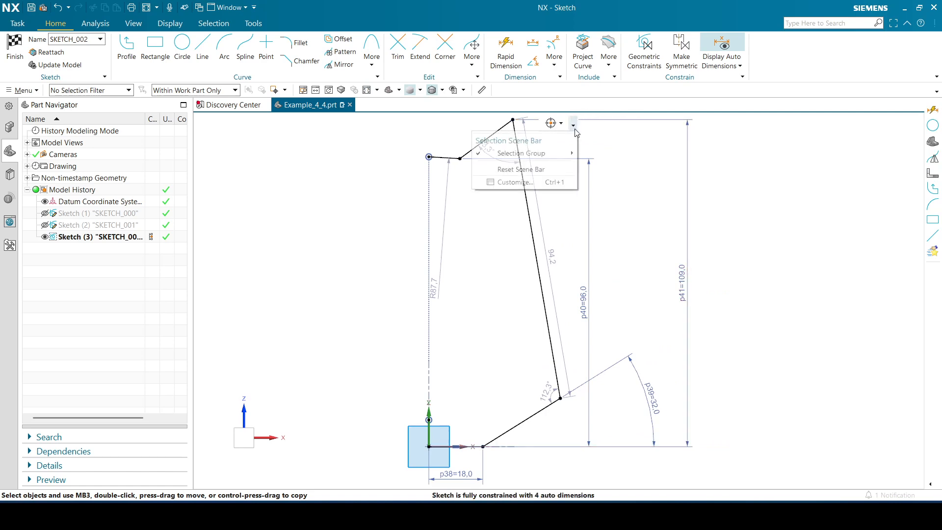
pyautogui.click(769, 152)
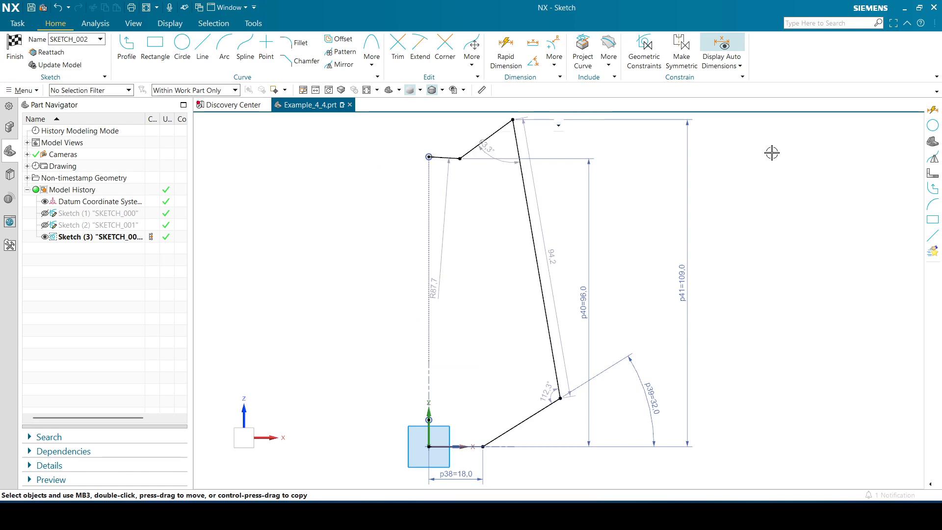
pyautogui.click(573, 125)
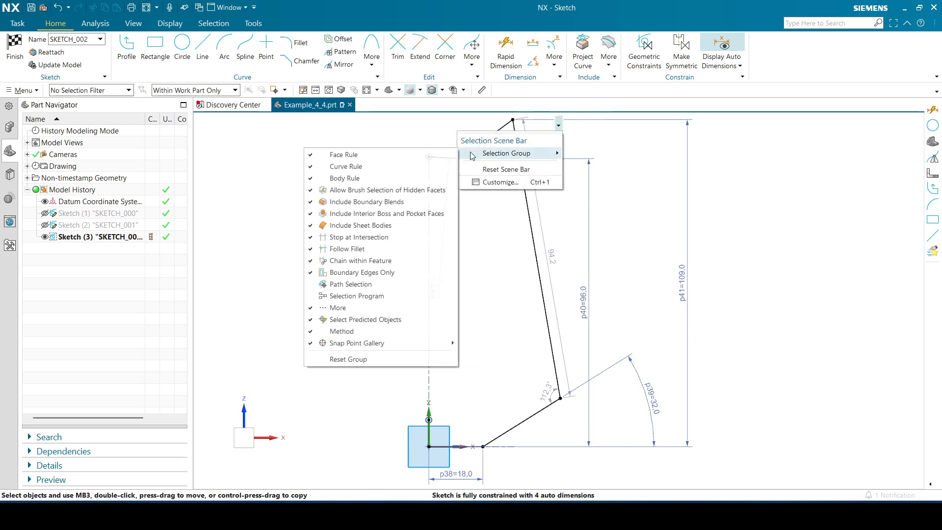
pyautogui.click(784, 156)
pyautogui.moveTo(791, 154)
pyautogui.keyDown('shift'); pyautogui.mouseDown(button='middle')
pyautogui.moveTo(794, 189)
pyautogui.moveTo(815, 179)
pyautogui.mouseUp(button='middle'); pyautogui.keyUp('shift')
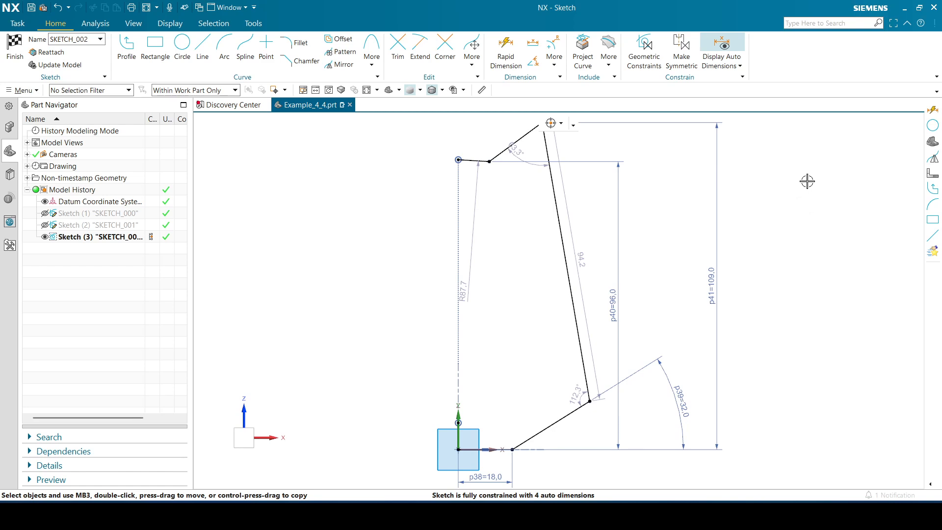
# Dimension the horizontal distance from the vertical axis to the ear tip with Rapid Dimension and set it to 74/2 mm
pyautogui.moveTo(806, 181)
pyautogui.keyDown('shift'); pyautogui.mouseDown(button='middle')
pyautogui.moveTo(818, 187)
pyautogui.moveTo(834, 234)
pyautogui.mouseUp(button='middle'); pyautogui.keyUp('shift')
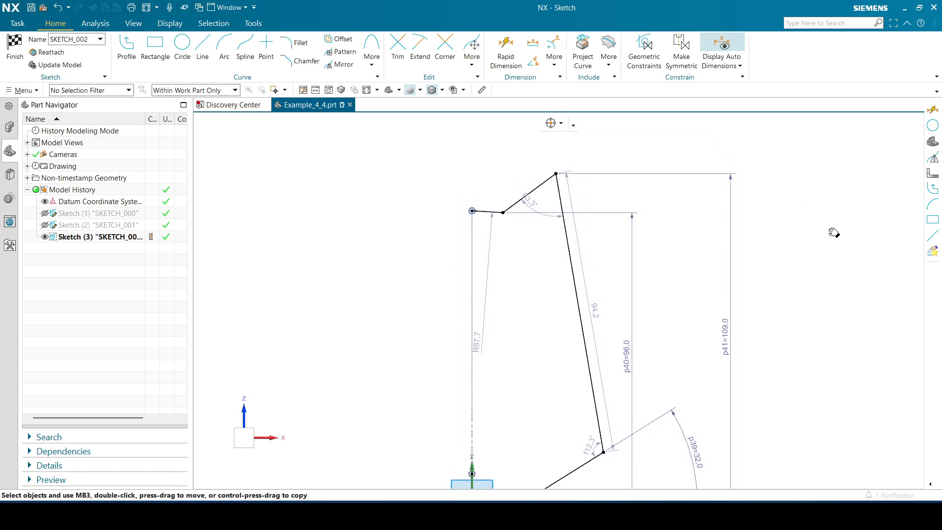
pyautogui.click(500, 62)
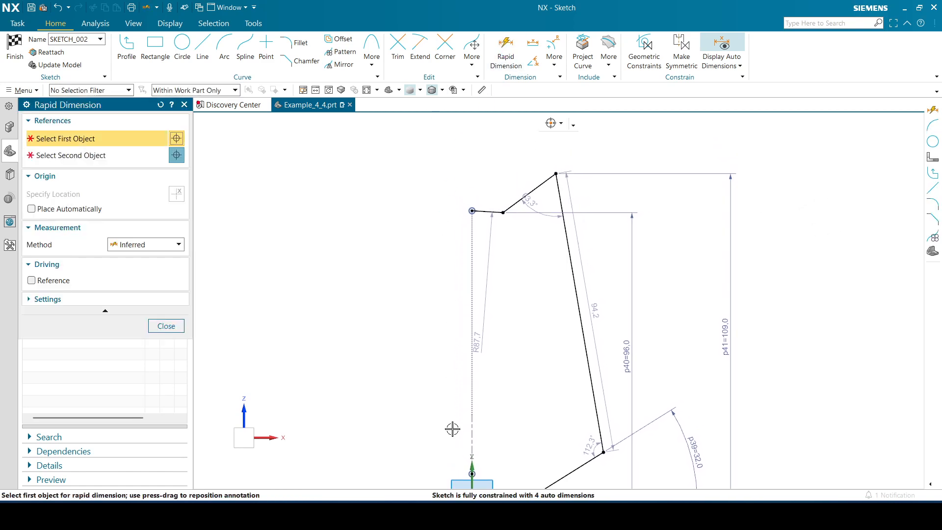
pyautogui.click(470, 465)
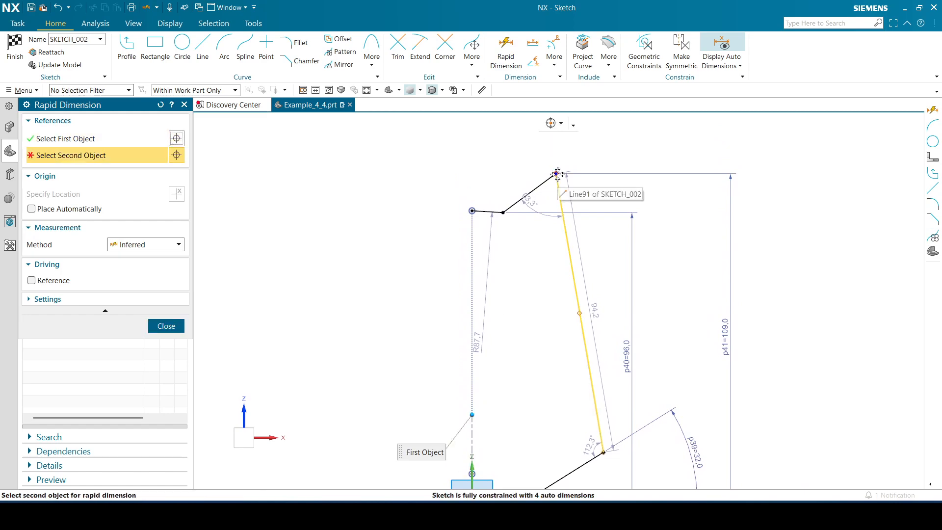
pyautogui.click(557, 179)
pyautogui.click(513, 150)
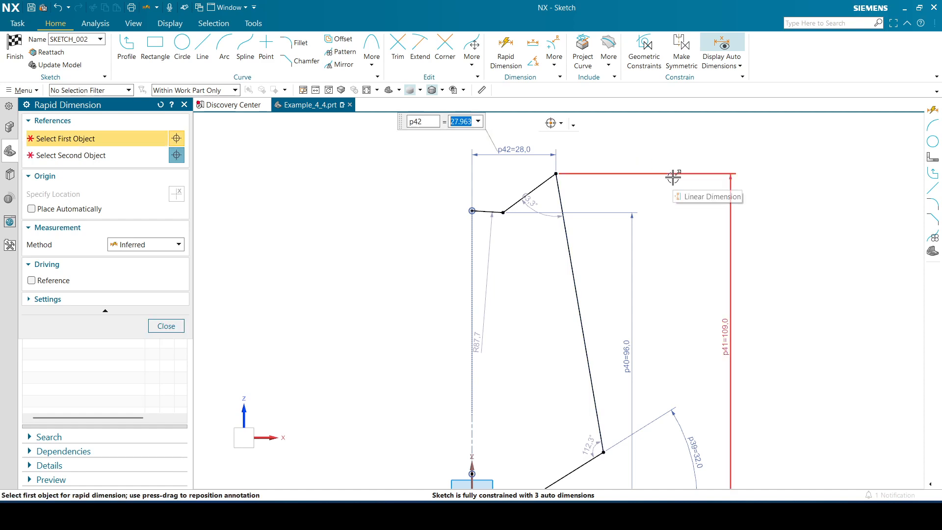
pyautogui.write('74/')
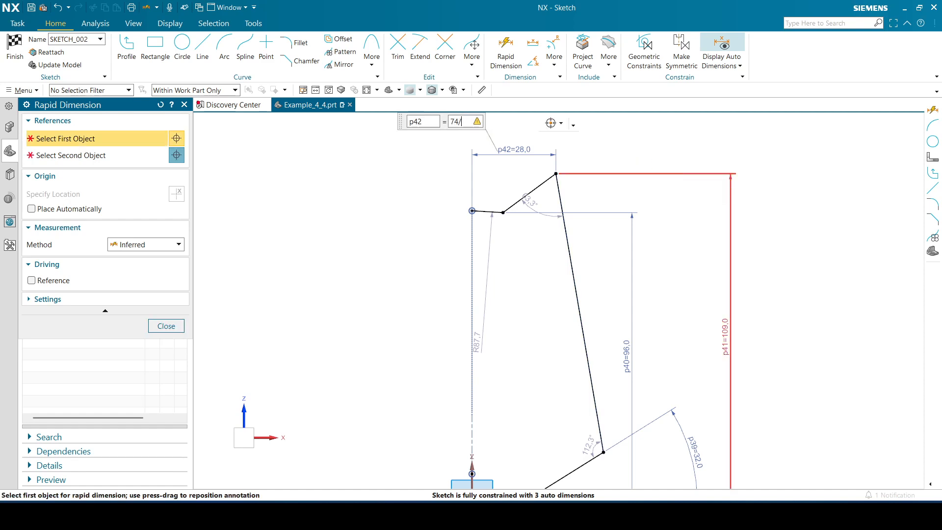
pyautogui.write('2')
pyautogui.press('Return')
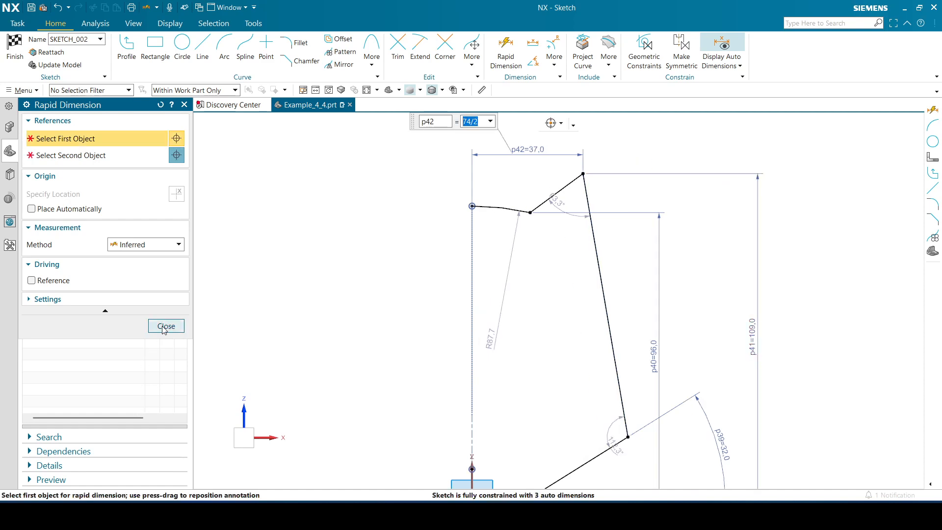
pyautogui.click(165, 326)
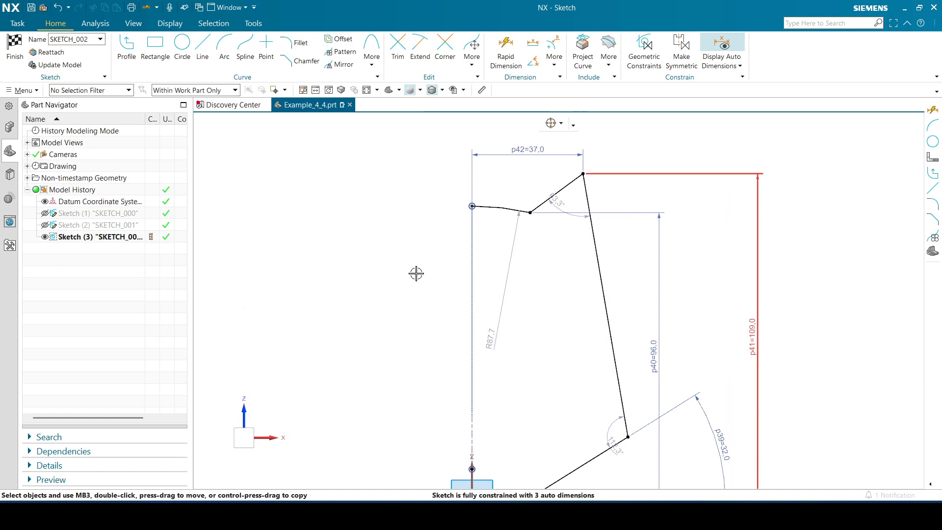
# Move the top arc's radius annotation above the arc and set the radius to 73 mm
pyautogui.moveTo(505, 263); pyautogui.dragTo(507, 184)
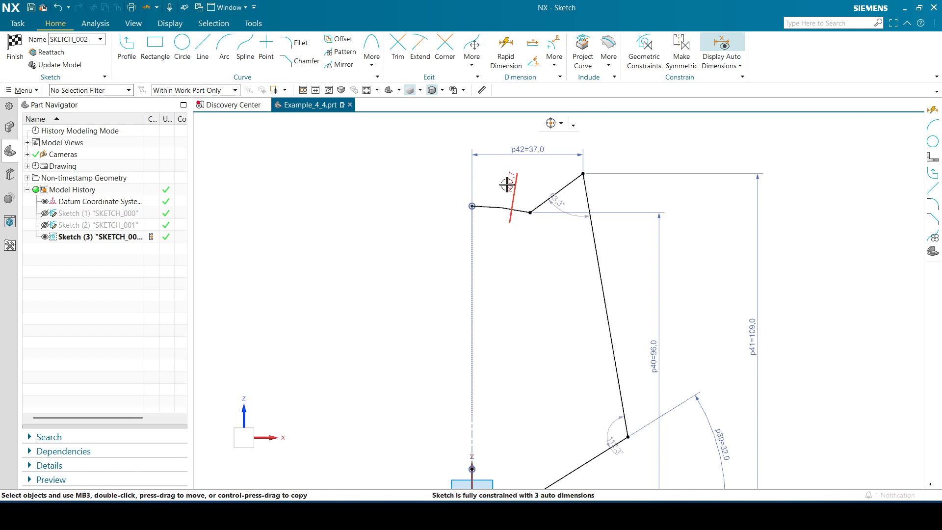
pyautogui.doubleClick(508, 185)
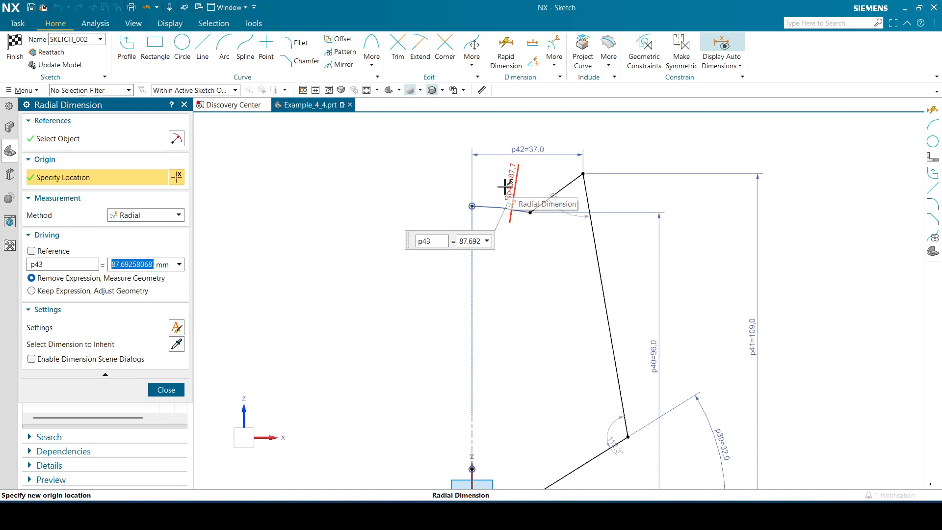
pyautogui.write('73')
pyautogui.press('Return')
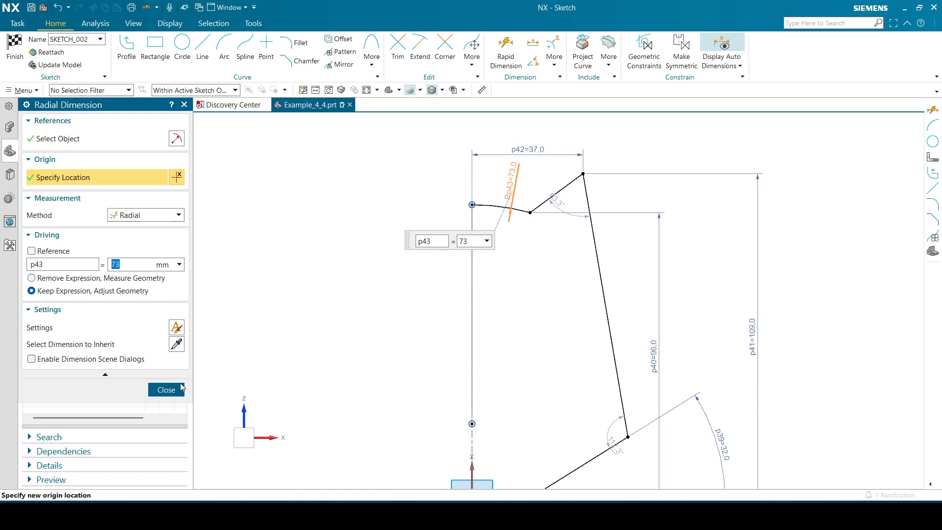
pyautogui.click(180, 389)
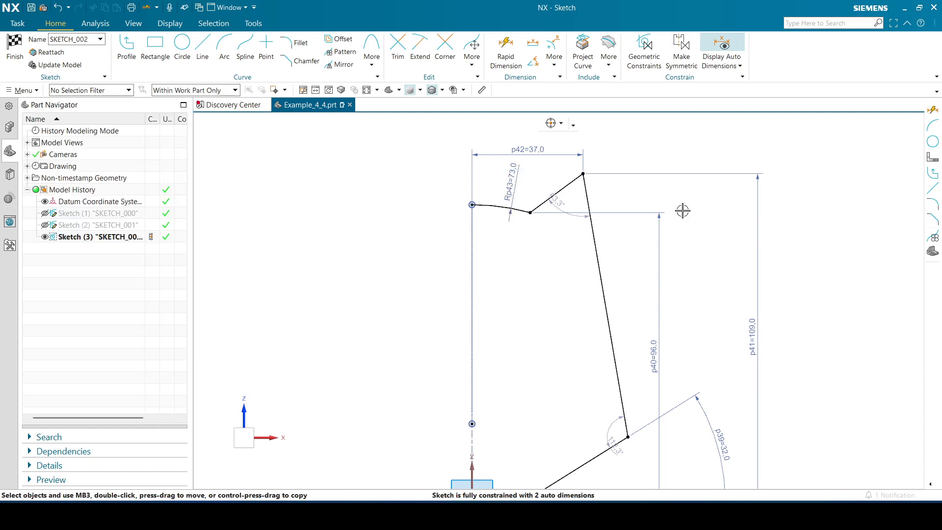
# Reposition the ear tip angle annotation below the ear and set the angle to 34°
pyautogui.moveTo(559, 201); pyautogui.dragTo(552, 257)
pyautogui.write('34')
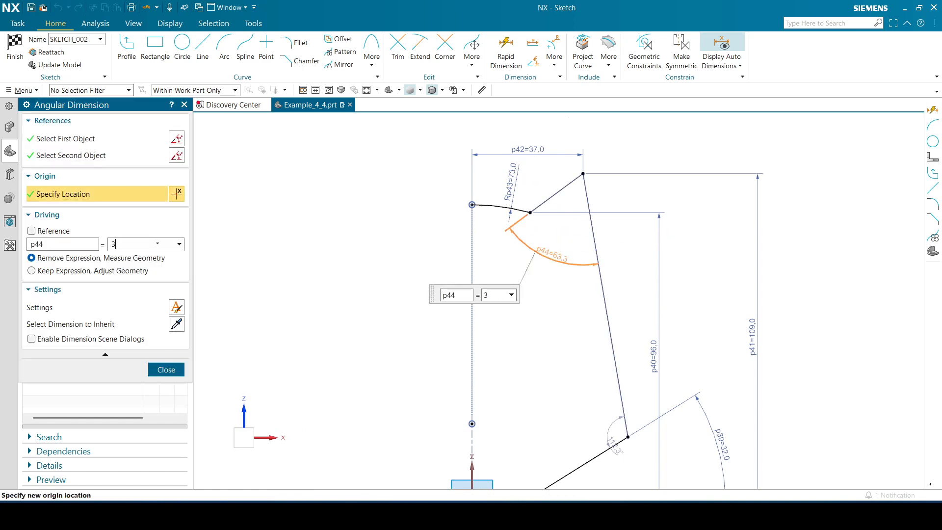
pyautogui.press('Return')
pyautogui.click(166, 369)
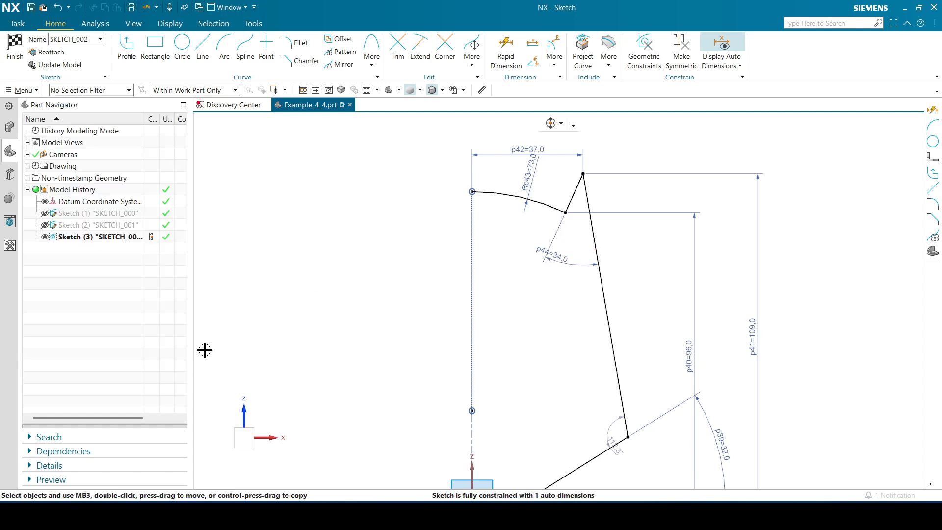
# Move the lower outer corner freehand inward along the slanted edge so the long side becomes steeper
pyautogui.moveTo(316, 358)
pyautogui.keyDown('shift'); pyautogui.mouseDown(button='middle')
pyautogui.moveTo(319, 273)
pyautogui.moveTo(305, 274)
pyautogui.moveTo(307, 292)
pyautogui.moveTo(328, 282)
pyautogui.mouseUp(button='middle'); pyautogui.keyUp('shift')
pyautogui.scroll(-1, 322, 279)
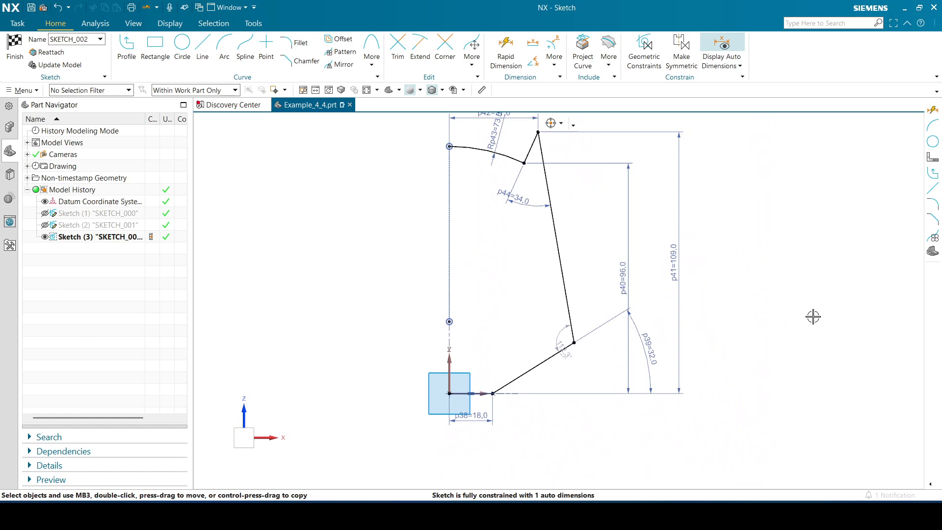
pyautogui.moveTo(785, 254)
pyautogui.keyDown('shift'); pyautogui.mouseDown(button='middle')
pyautogui.moveTo(832, 287)
pyautogui.moveTo(819, 284)
pyautogui.mouseUp(button='middle'); pyautogui.keyUp('shift')
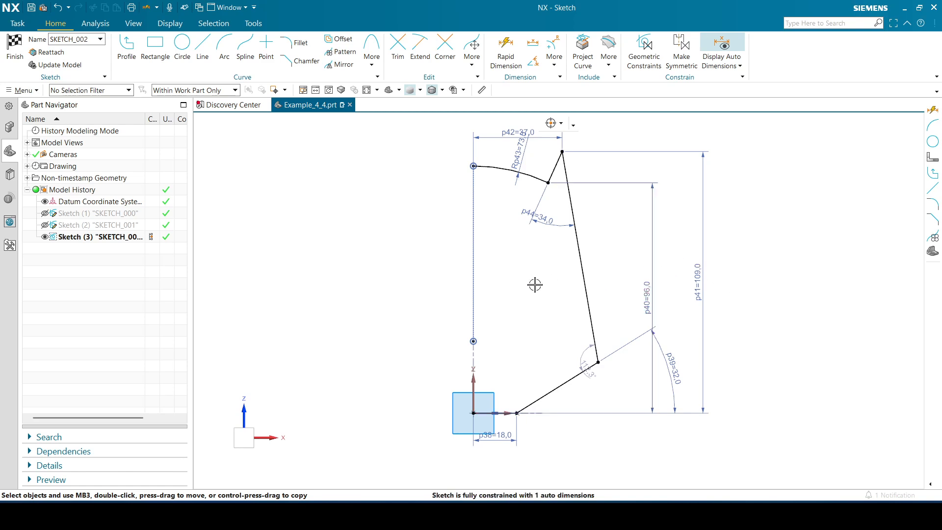
pyautogui.moveTo(598, 362); pyautogui.dragTo(576, 359)
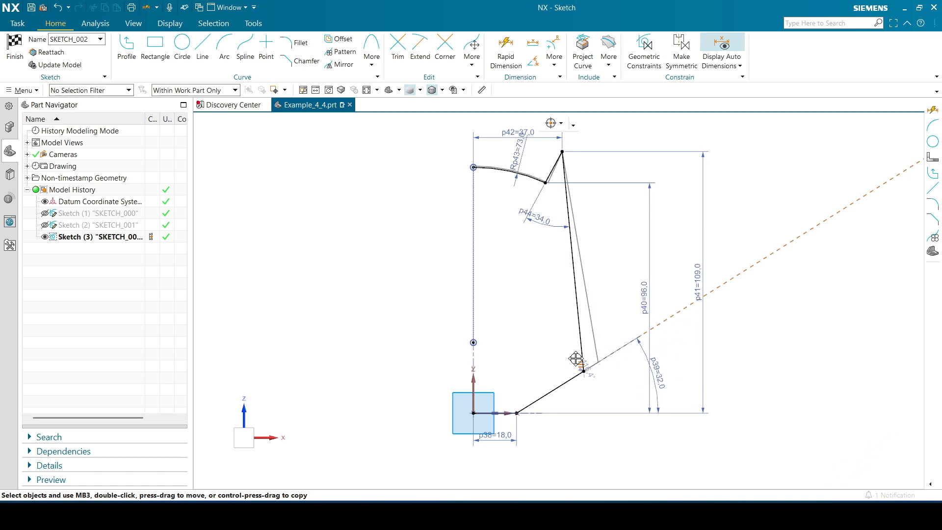
pyautogui.moveTo(577, 359); pyautogui.dragTo(574, 366)
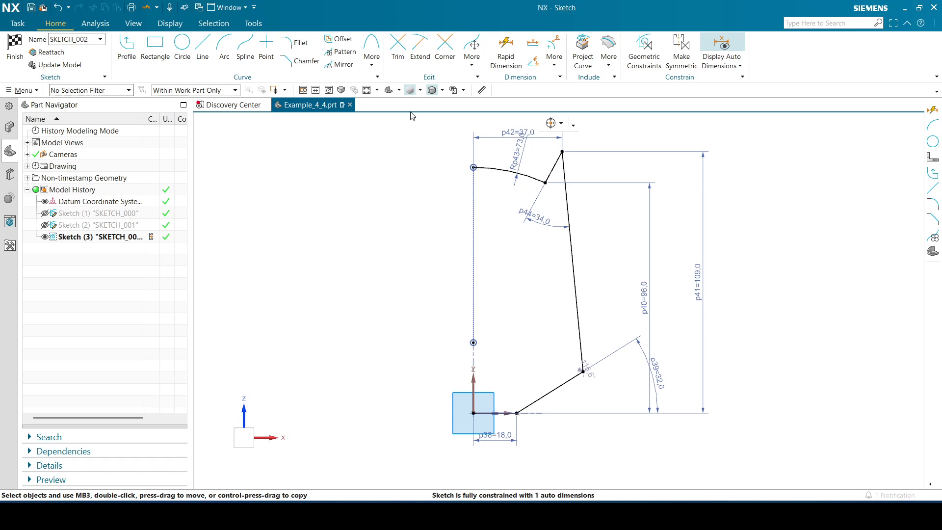
# Offset the bottom edge, lower slanted edge and long side inward by 6 mm, using single curve selection
pyautogui.click(337, 41)
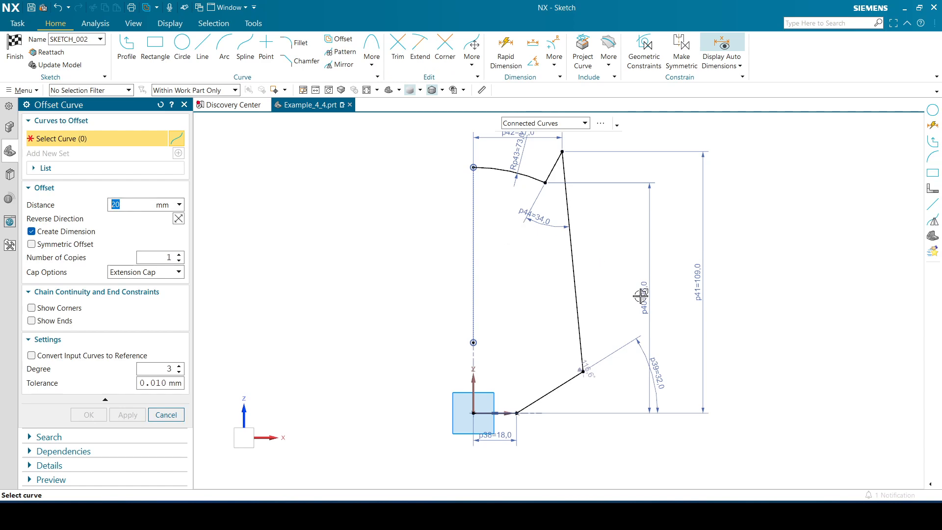
pyautogui.click(505, 414)
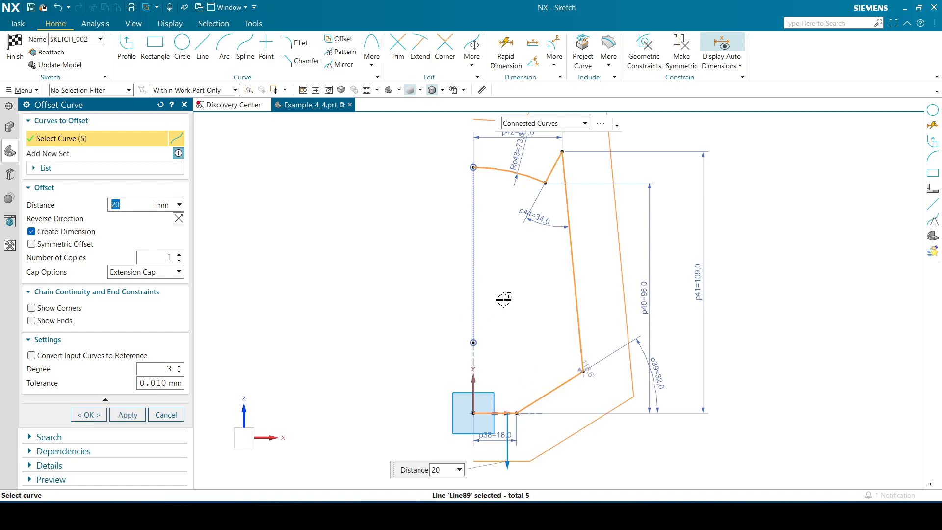
pyautogui.click(564, 123)
pyautogui.click(528, 135)
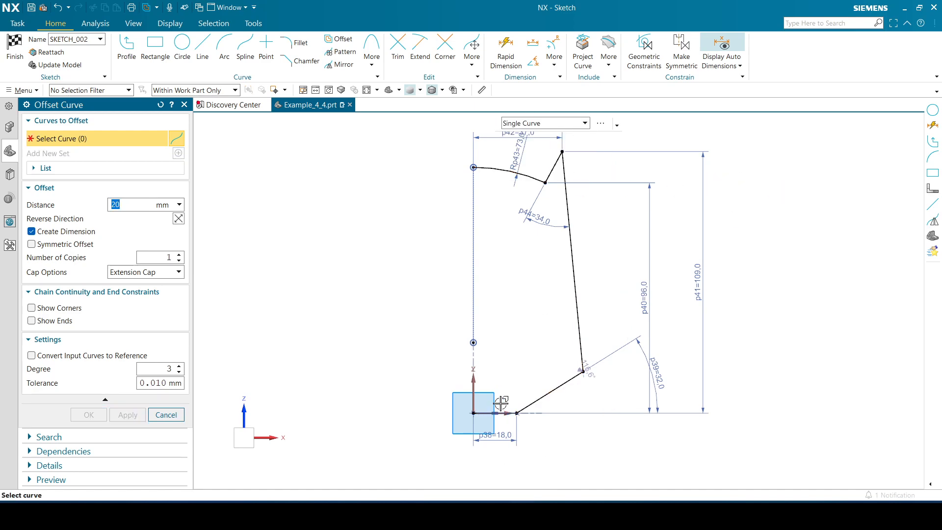
pyautogui.click(535, 401)
pyautogui.click(536, 403)
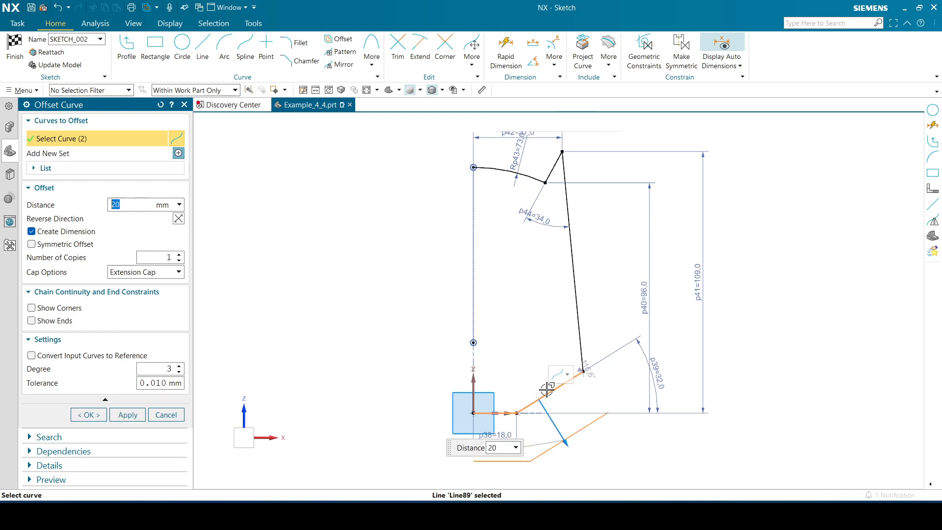
pyautogui.click(579, 333)
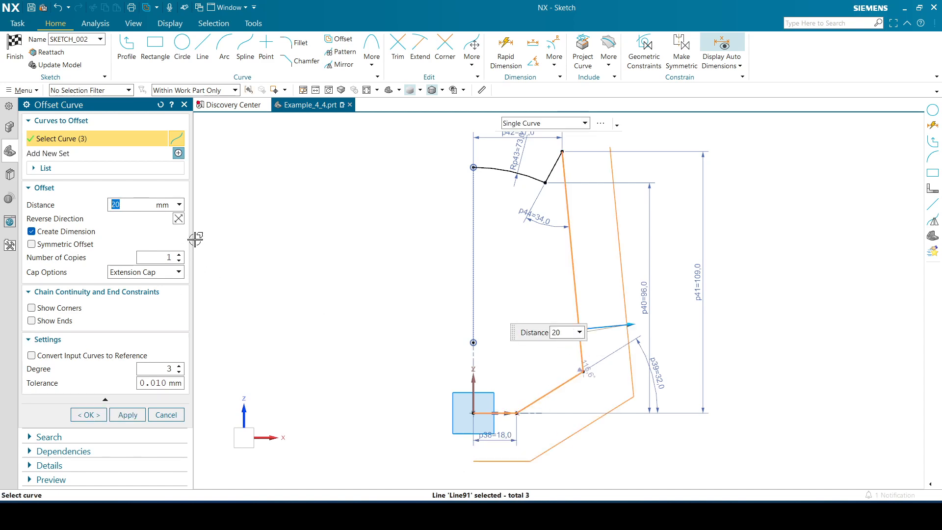
pyautogui.click(178, 219)
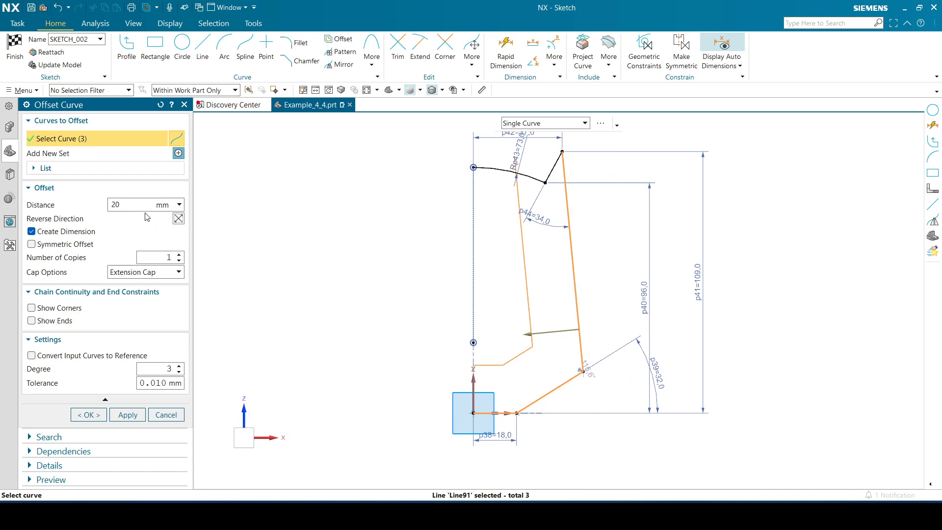
pyautogui.click(168, 255)
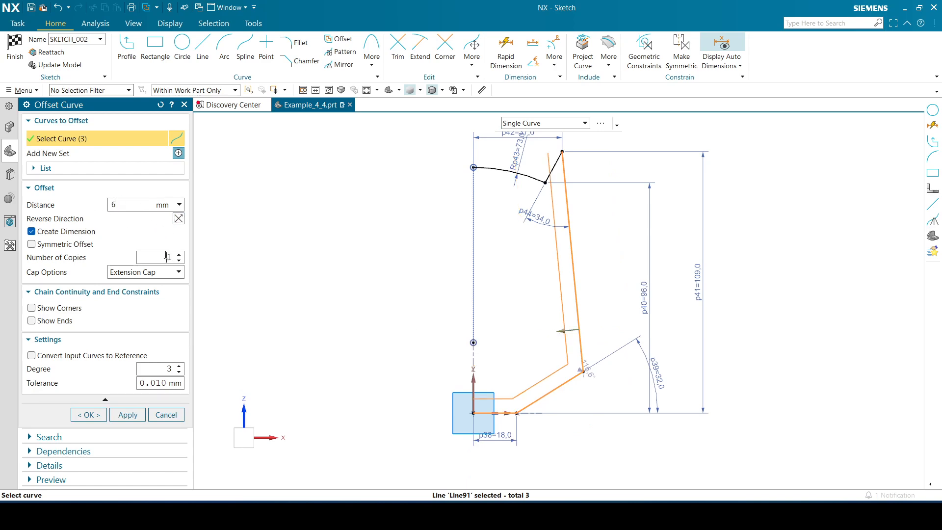
pyautogui.click(89, 415)
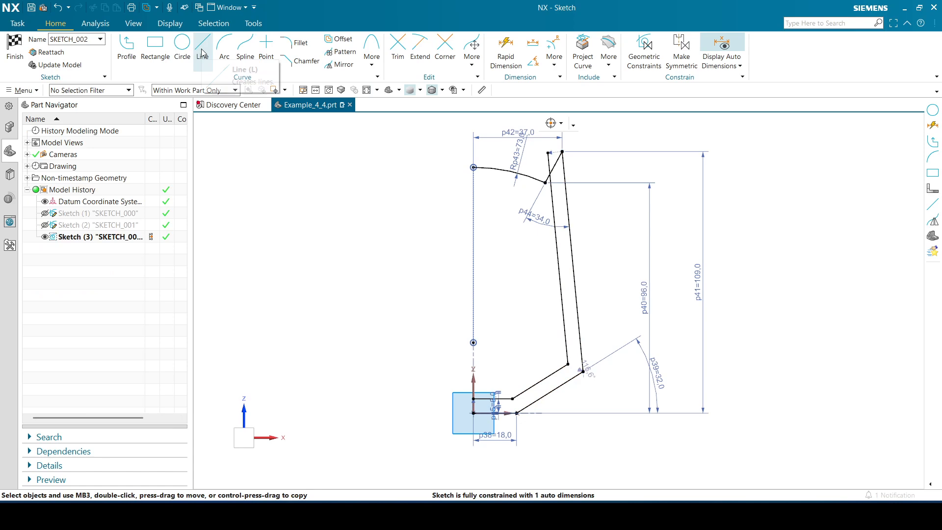
# Draw a two-segment profile from the top arc's centre, about 12 mm at 53° and about 30 mm to the inner offset side line
pyautogui.click(123, 49)
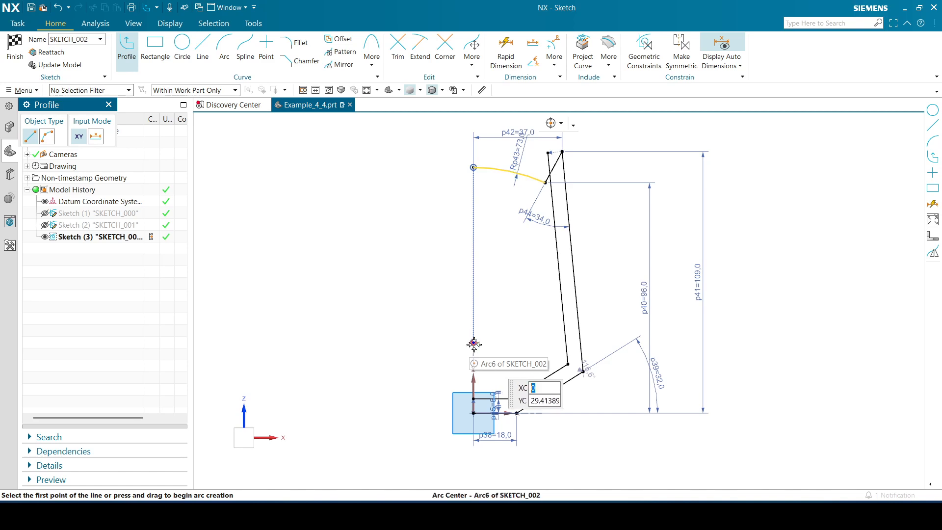
pyautogui.click(473, 342)
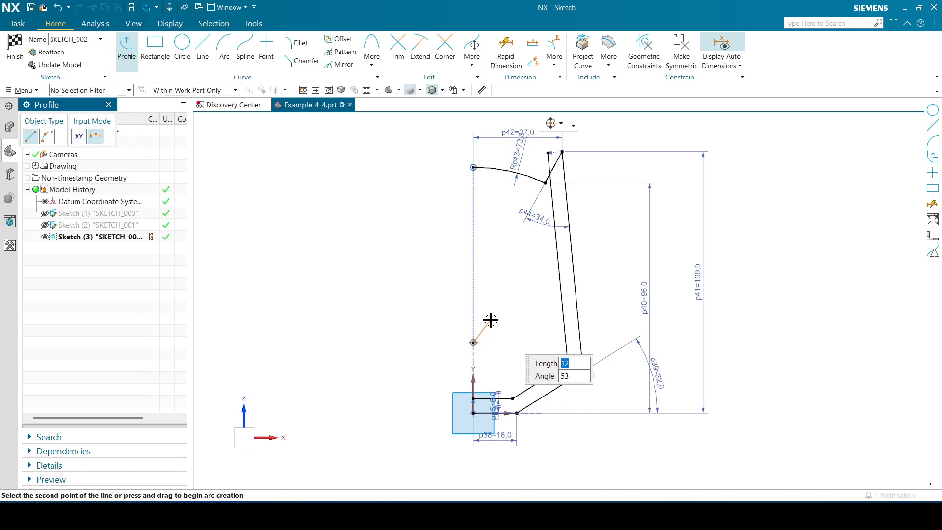
pyautogui.click(491, 319)
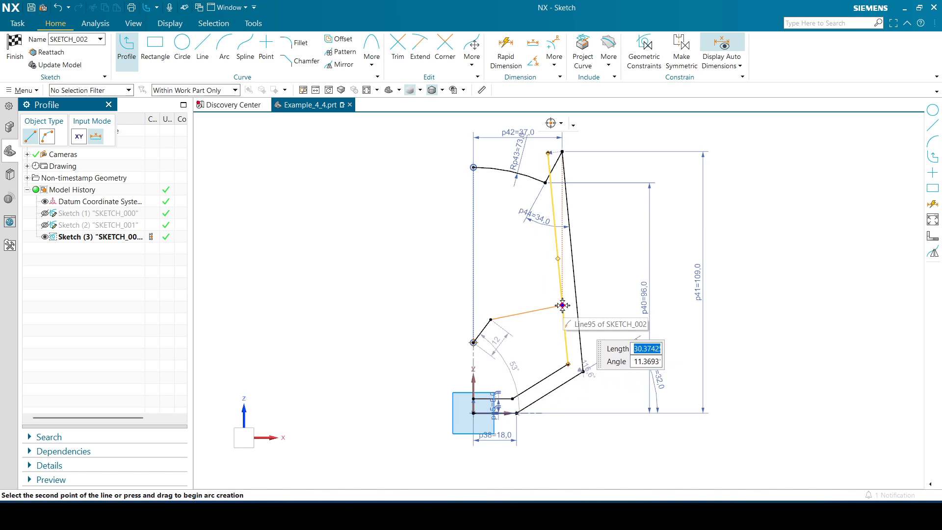
pyautogui.click(562, 305)
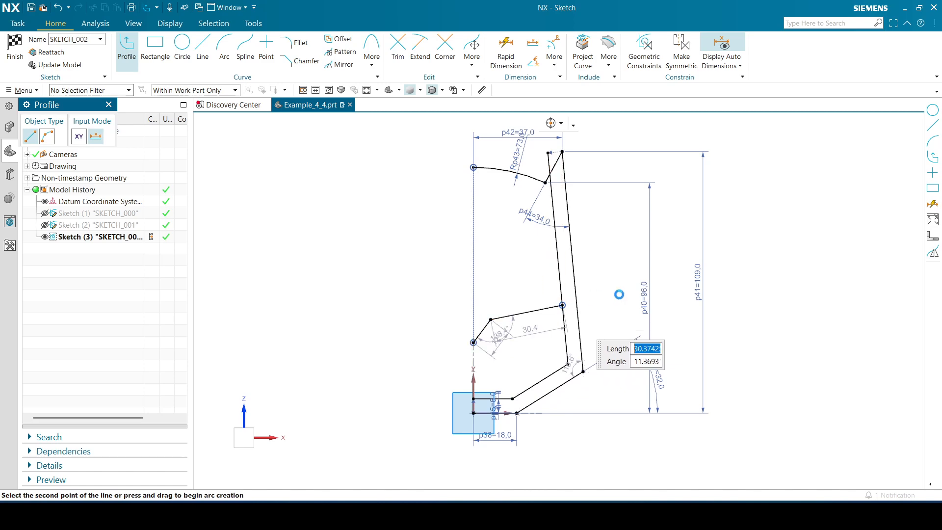
pyautogui.click(109, 104)
# Trim the part of the inner offset side line above its intersection with the new profile
pyautogui.click(398, 49)
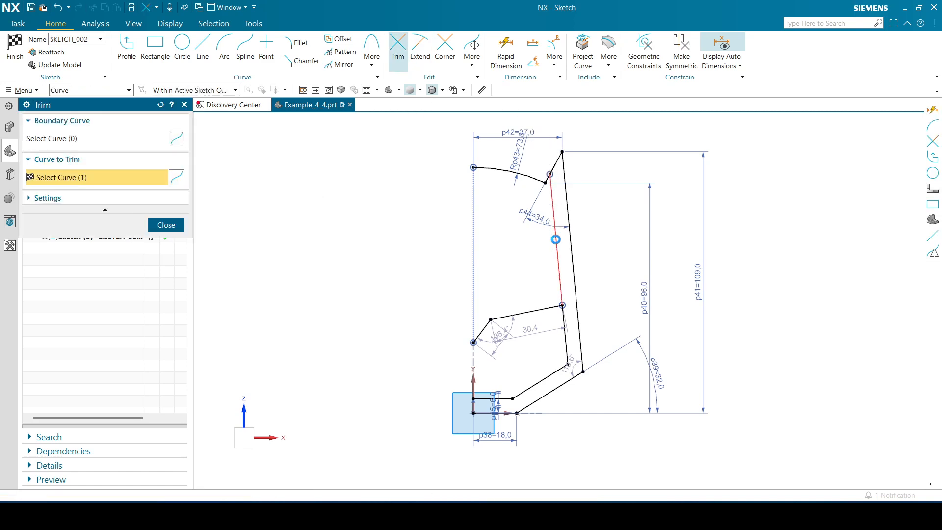
pyautogui.click(553, 246)
pyautogui.click(166, 225)
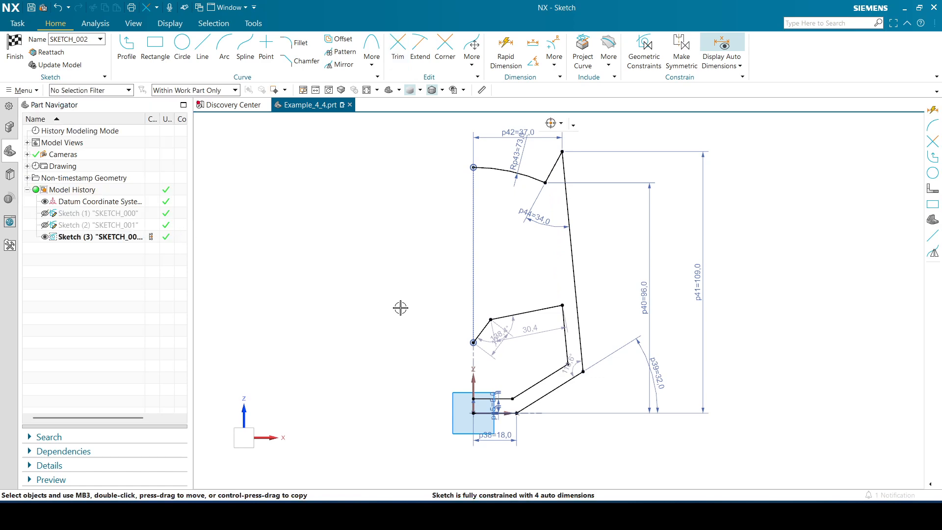
# Dimension the angle between the short inner profile segment and the vertical axis and set it to 45°
pyautogui.click(506, 50)
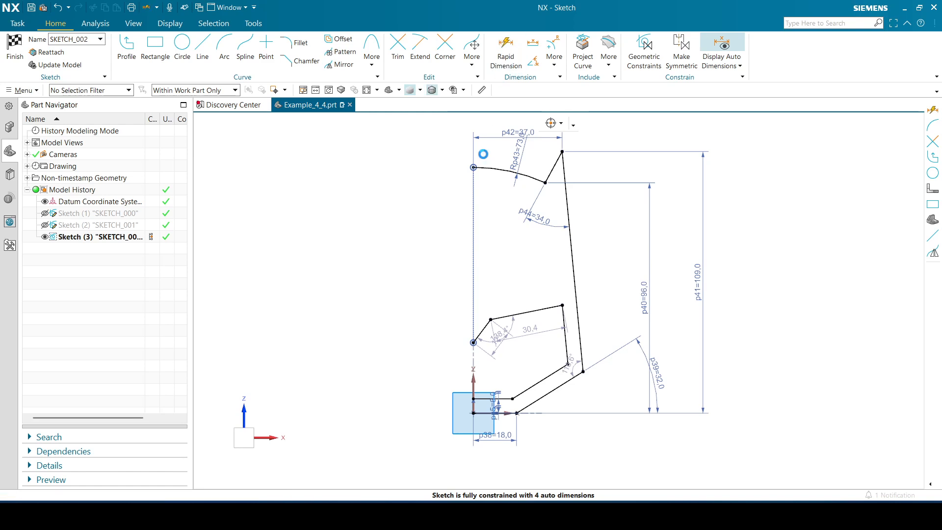
pyautogui.click(486, 324)
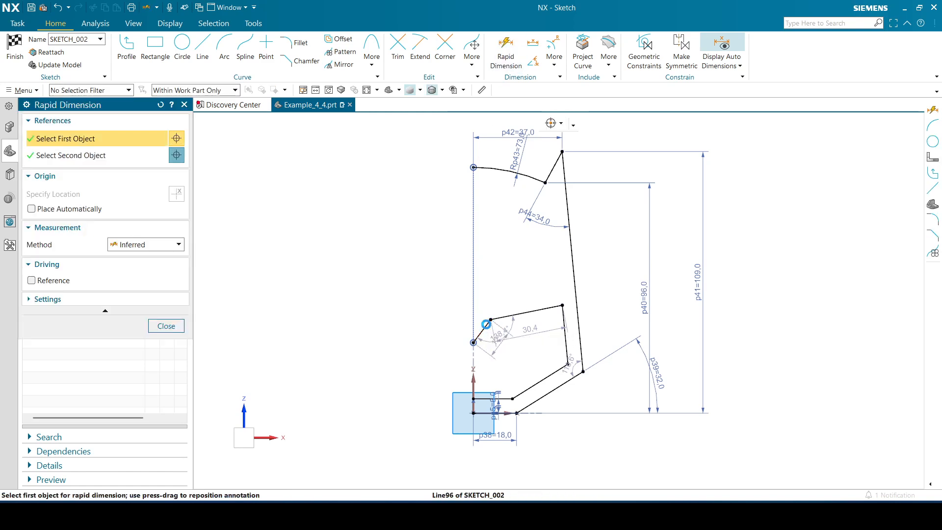
pyautogui.click(471, 378)
pyautogui.click(495, 284)
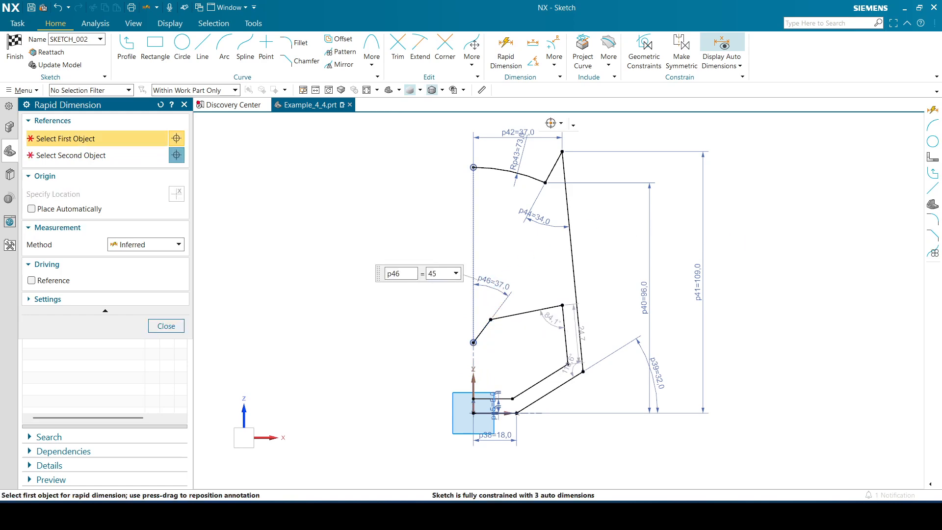
pyautogui.write('45')
pyautogui.press('Return')
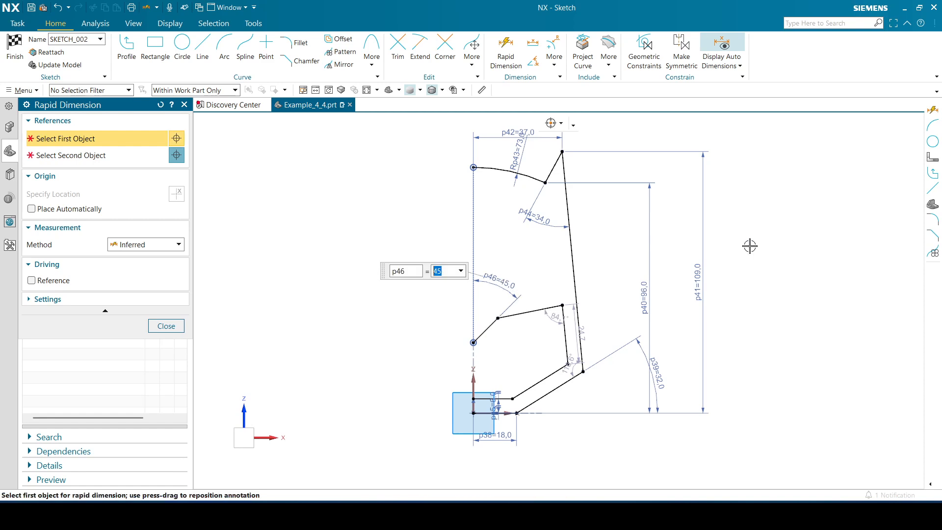
# Dimension the inner profile's start point 29 mm above the bottom edge and reposition the 45° angle dimension below that point
pyautogui.click(165, 326)
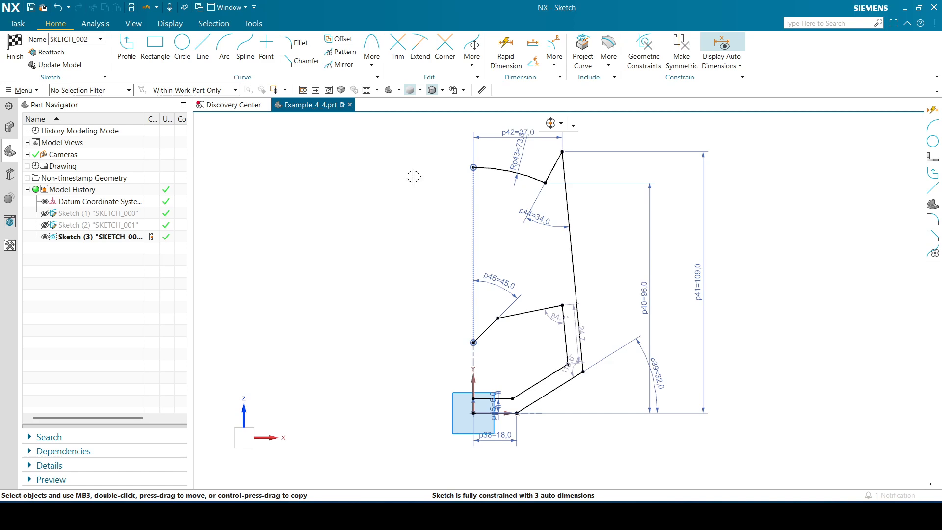
pyautogui.click(506, 53)
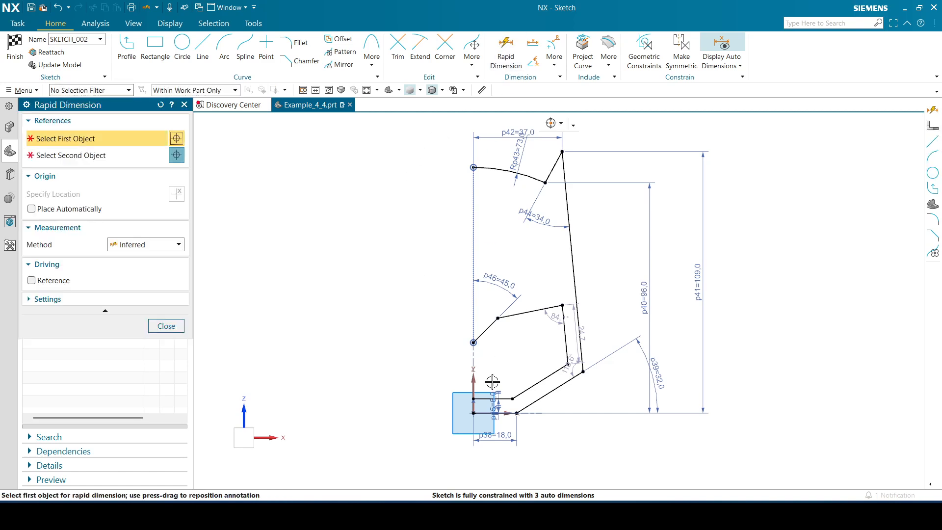
pyautogui.click(514, 414)
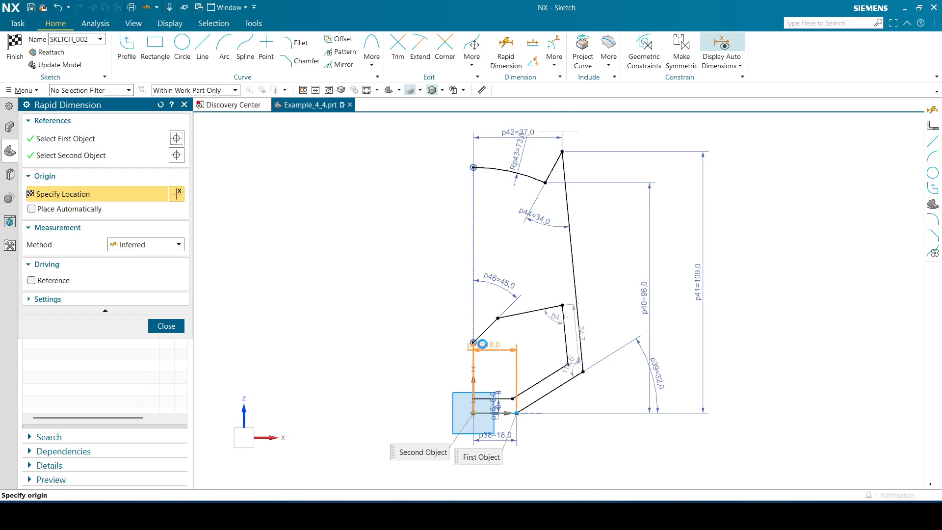
pyautogui.click(461, 339)
pyautogui.click(380, 378)
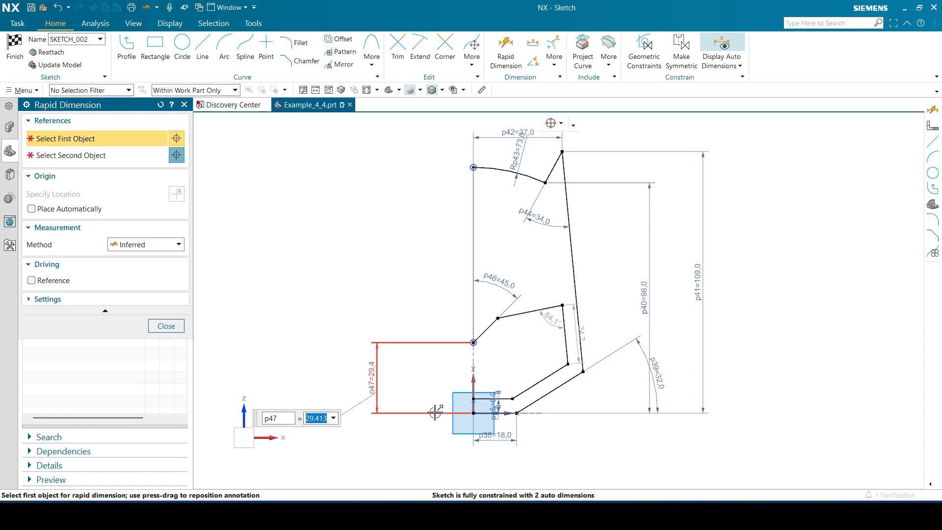
pyautogui.write('29')
pyautogui.press('Return')
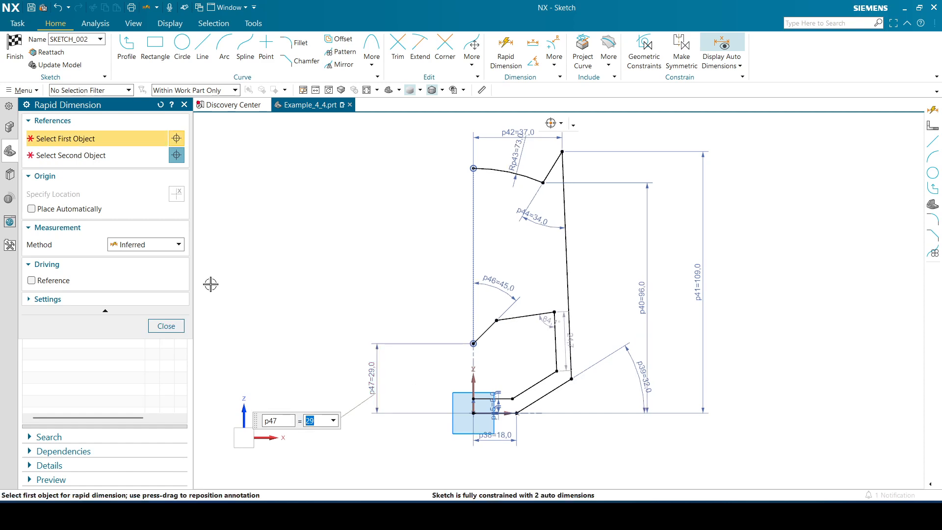
pyautogui.click(172, 326)
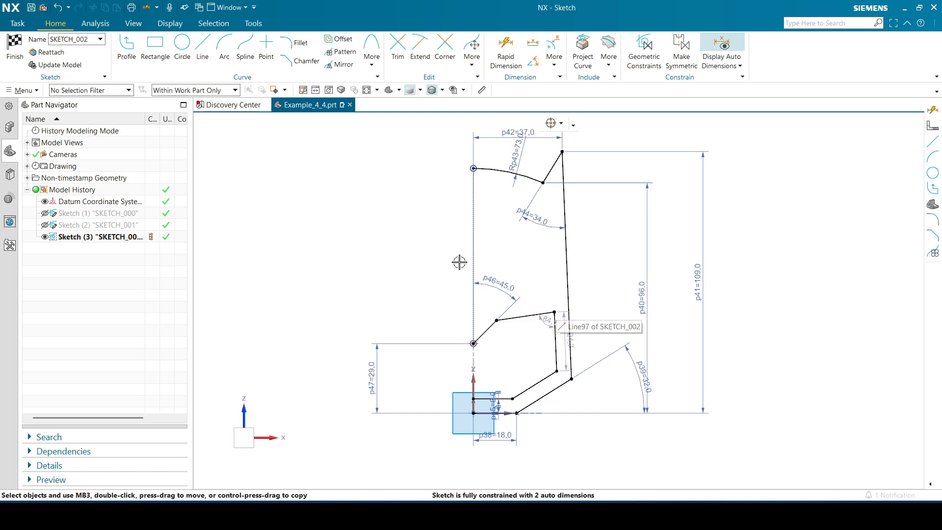
pyautogui.moveTo(496, 285); pyautogui.dragTo(447, 374)
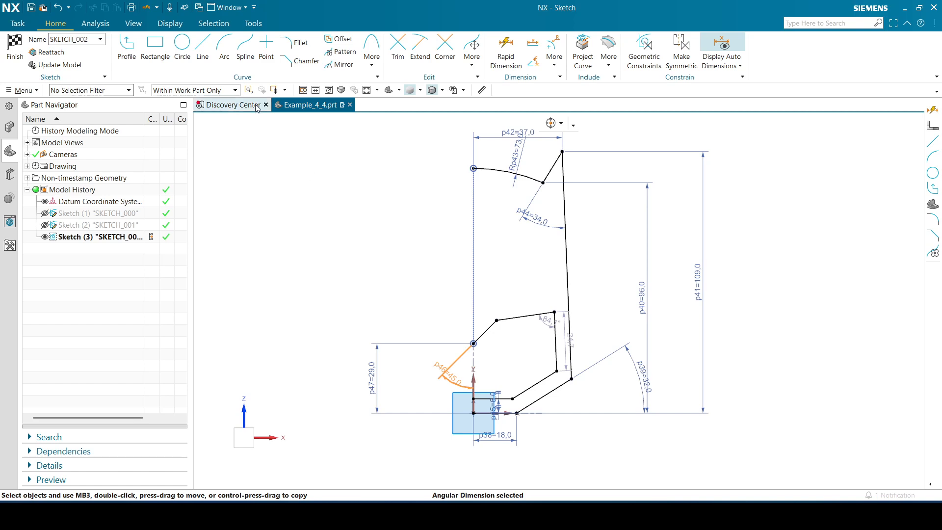
# Draw a closed four-sided eye above the inner cutout, with sides of about 19.5, 8, 21 and 8.6 mm, and remove its long edges' parallel constraint
pyautogui.click(127, 48)
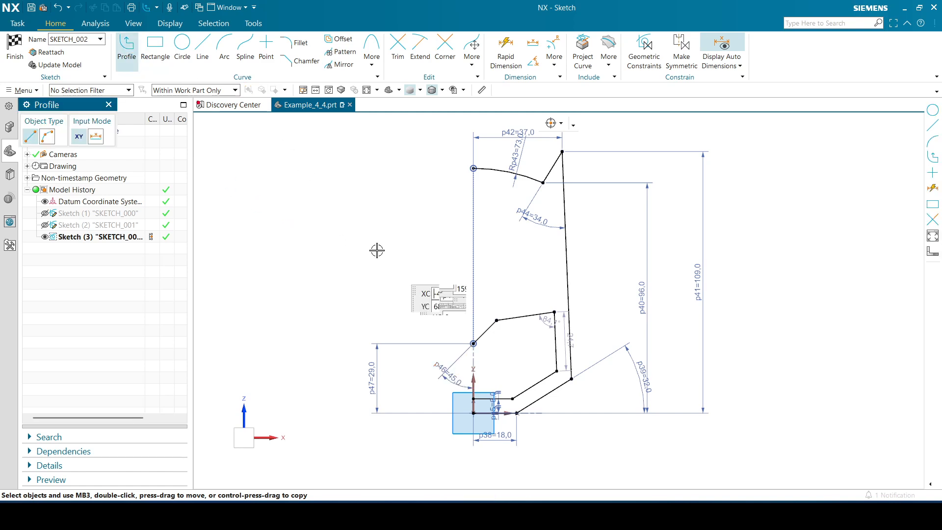
pyautogui.click(496, 298)
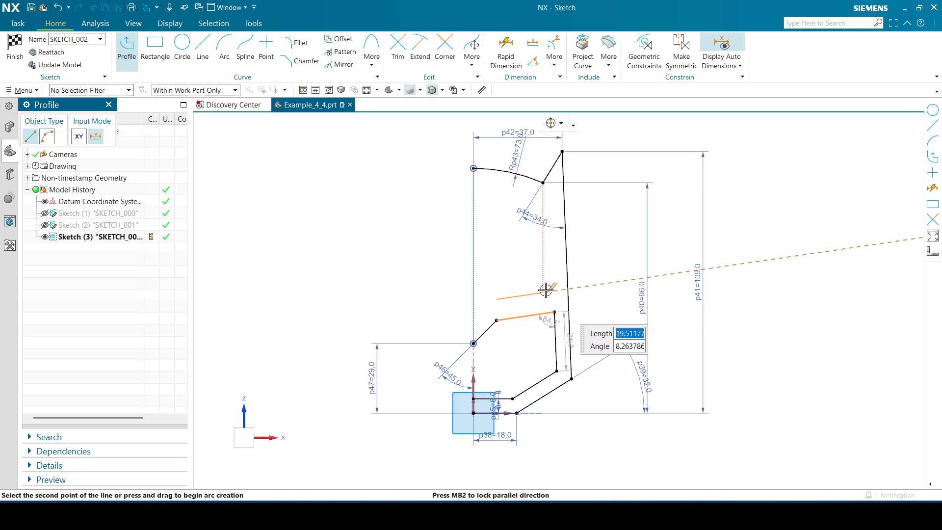
pyautogui.click(543, 292)
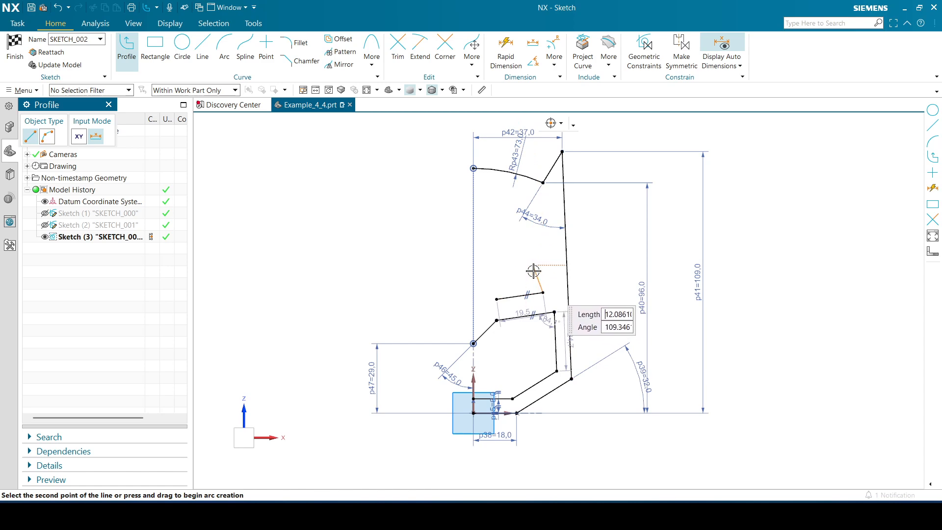
pyautogui.write('8')
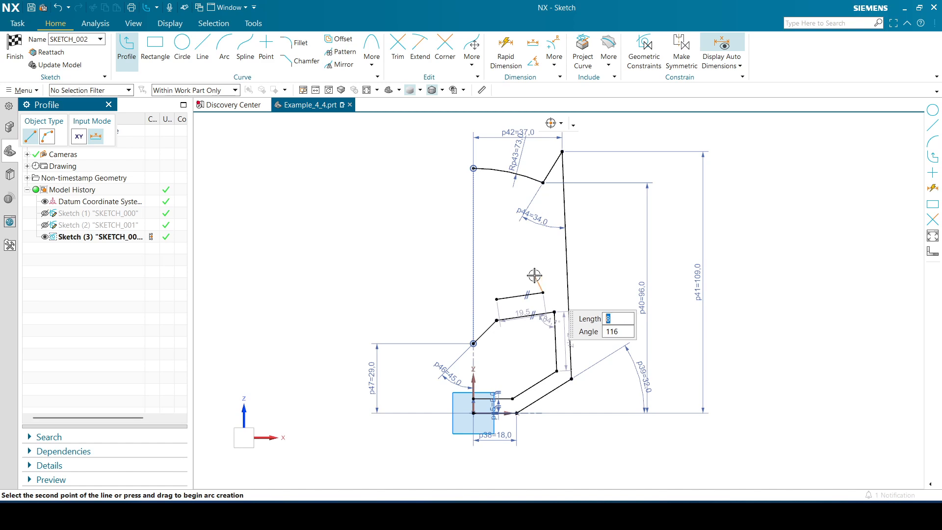
pyautogui.click(534, 276)
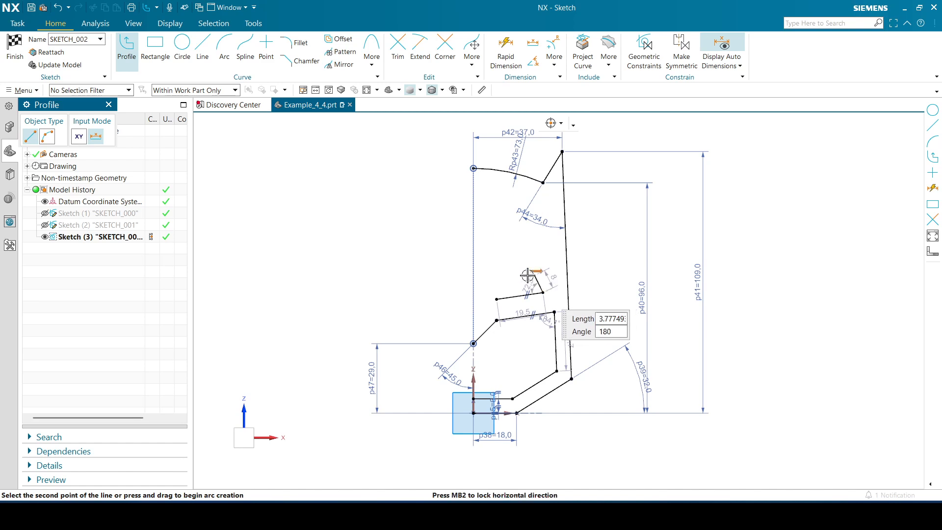
pyautogui.click(485, 283)
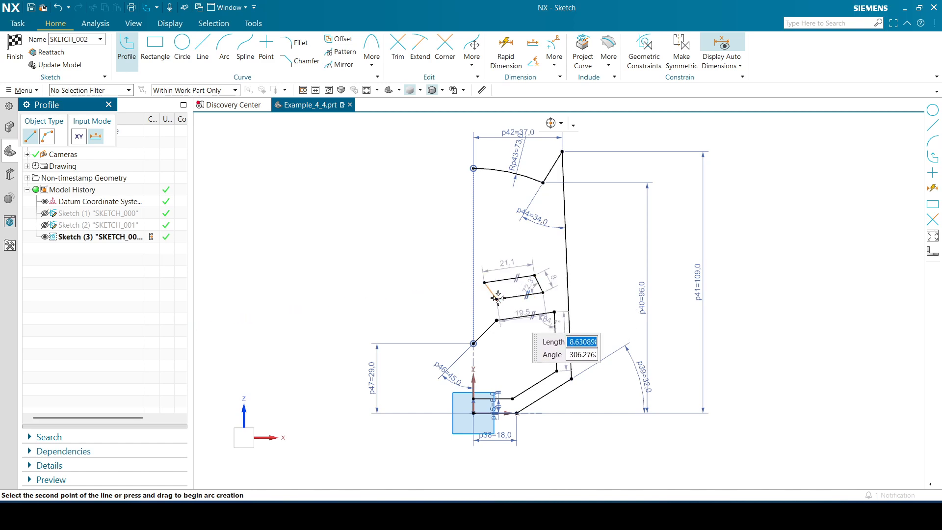
pyautogui.click(498, 298)
pyautogui.press('Escape')
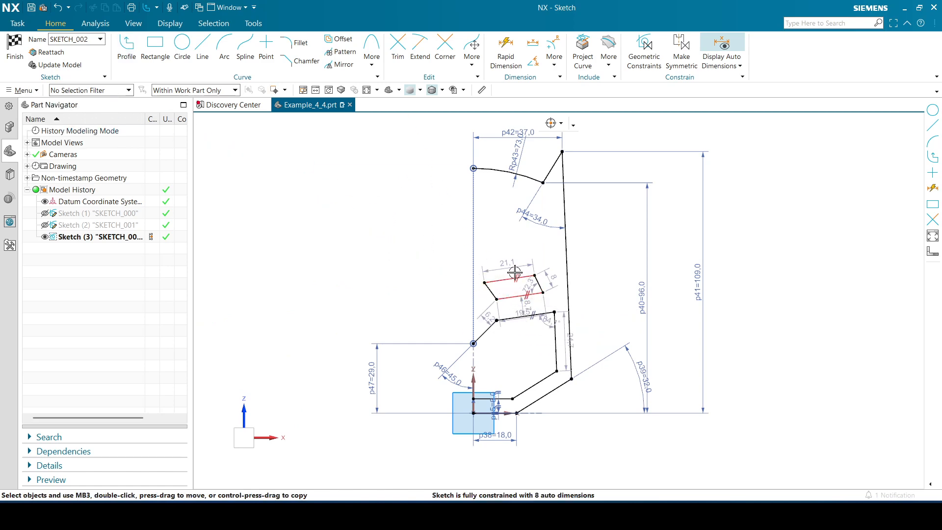
pyautogui.click(534, 254)
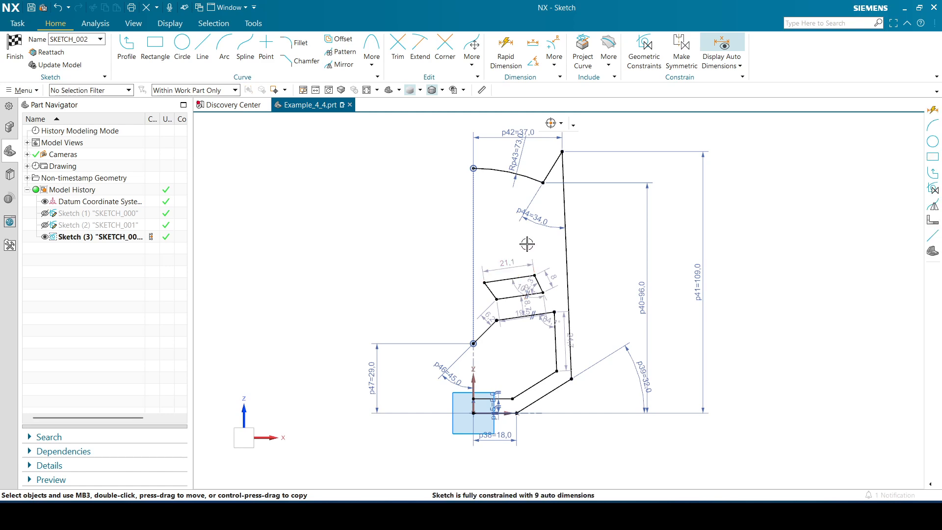
# Dimension the vertical distance from the sketch origin to the eye's lower inner corner
pyautogui.click(506, 60)
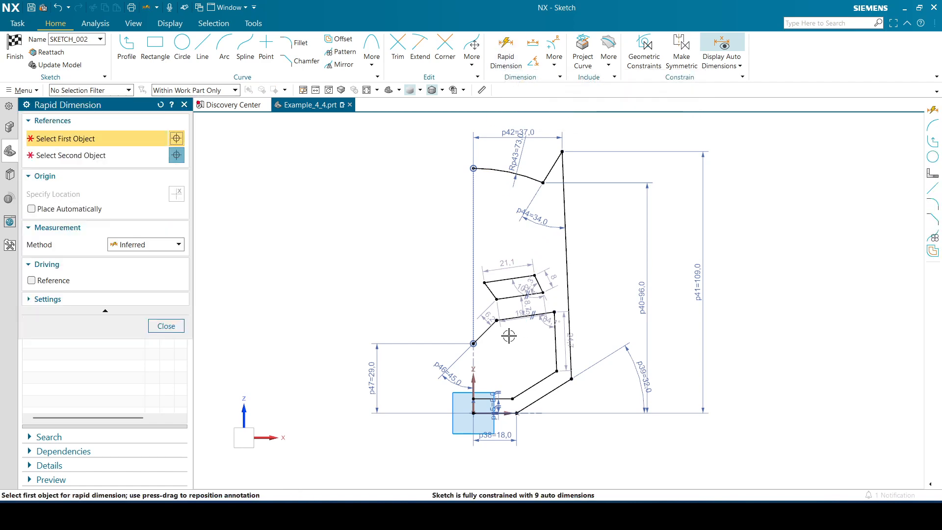
pyautogui.click(474, 413)
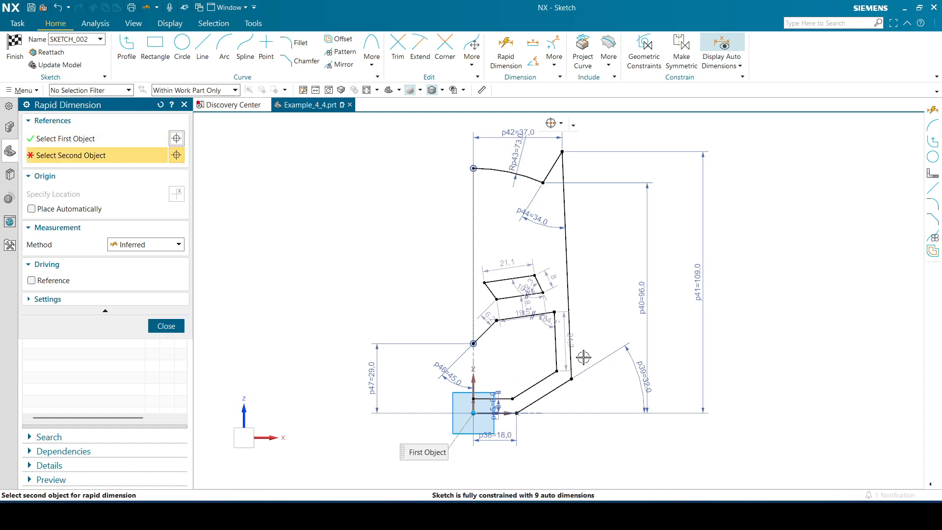
pyautogui.click(497, 299)
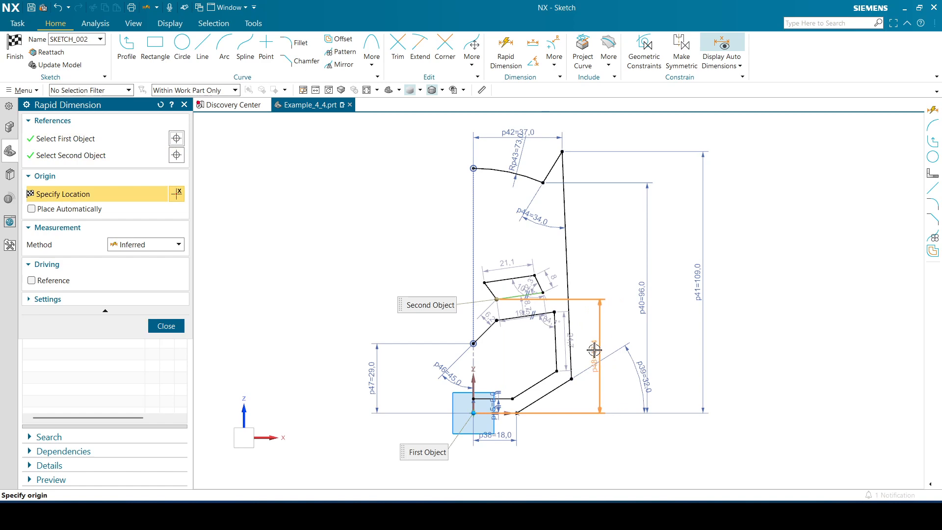
pyautogui.click(594, 350)
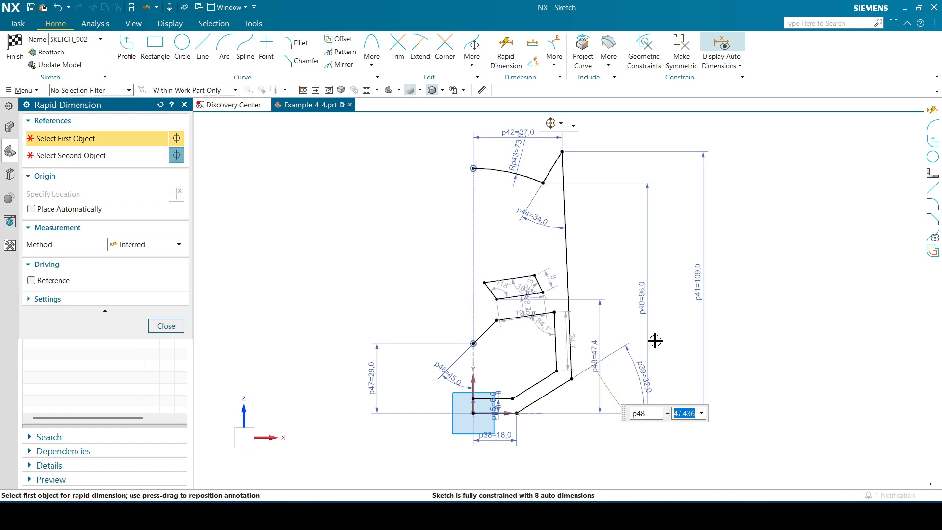
# Try setting the eye corner's height to 42 mm and moving the eye back inside the mask, and undo these changes
pyautogui.write('42')
pyautogui.press('Return')
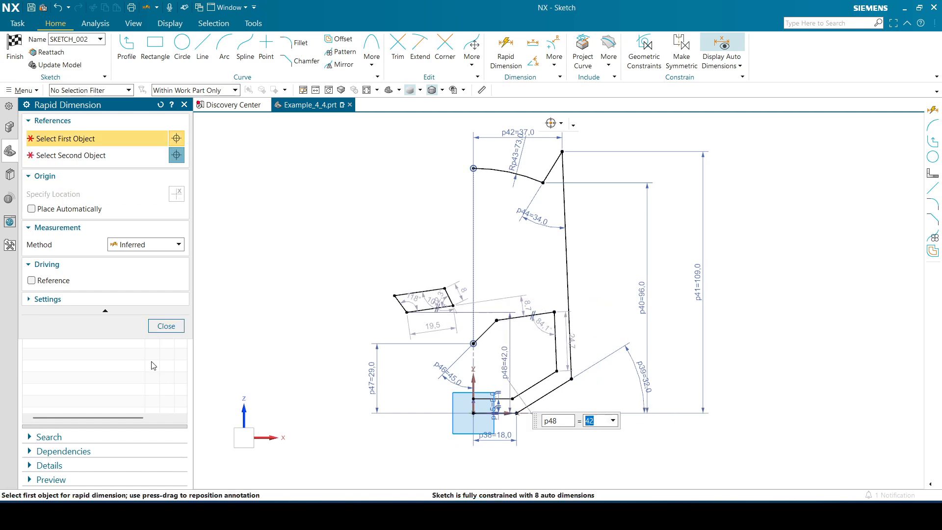
pyautogui.click(164, 326)
pyautogui.moveTo(450, 300); pyautogui.dragTo(531, 279)
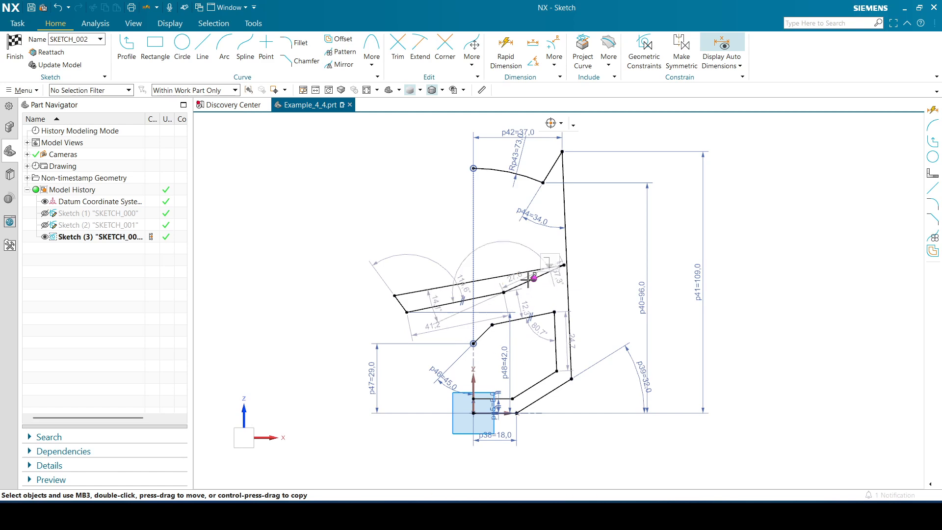
pyautogui.hotkey('ctrl', 'z')
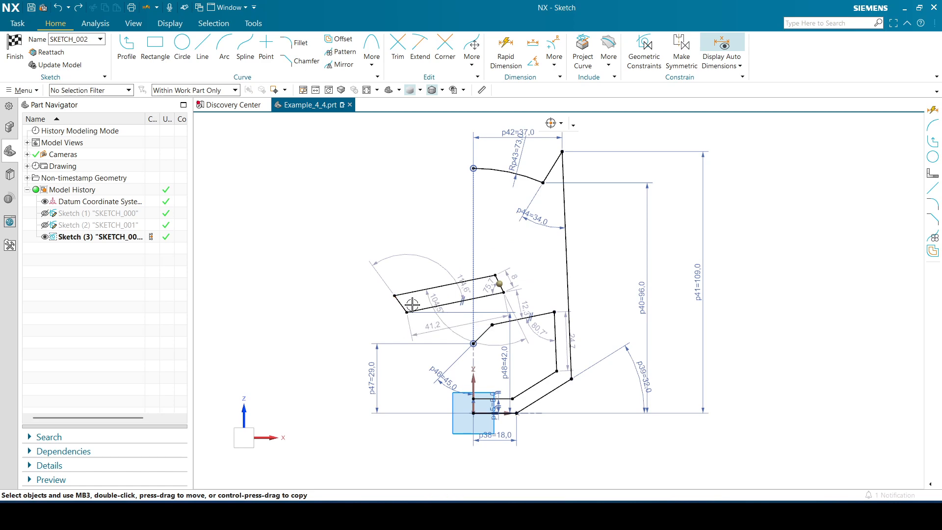
pyautogui.scroll(5, 412, 303)
pyautogui.scroll(-2, 383, 319)
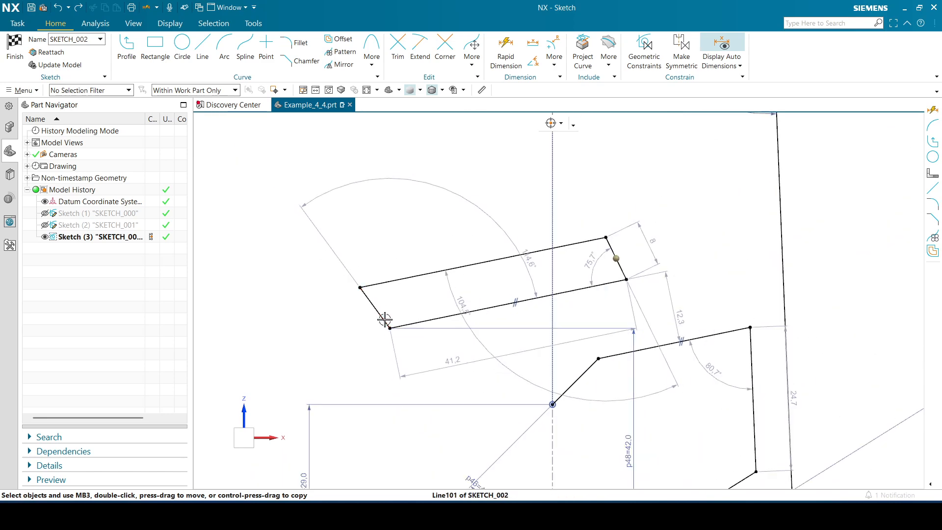
pyautogui.moveTo(385, 319)
pyautogui.mouseDown()
pyautogui.moveTo(511, 294)
pyautogui.moveTo(542, 276)
pyautogui.moveTo(512, 297)
pyautogui.moveTo(524, 308)
pyautogui.moveTo(563, 293)
pyautogui.mouseUp()
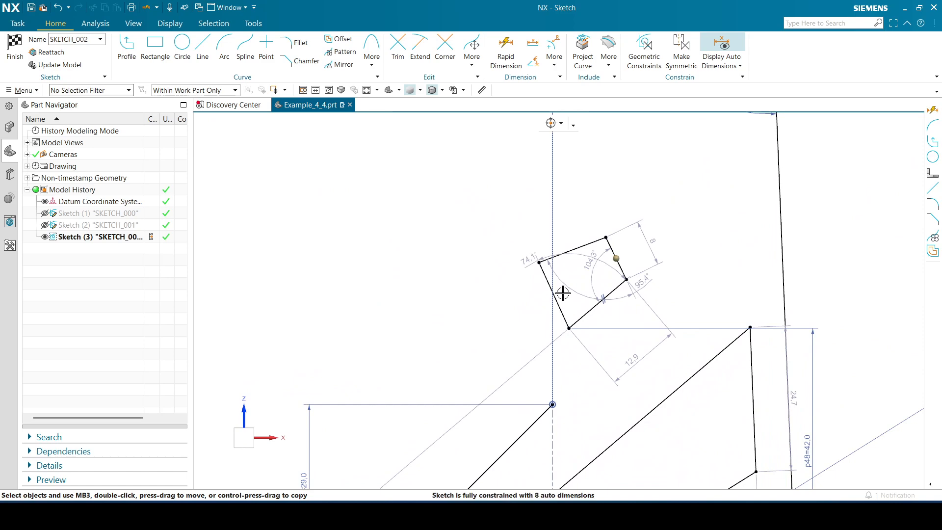
pyautogui.hotkey('ctrl', 'z')
pyautogui.hotkey('ctrl', 'z')
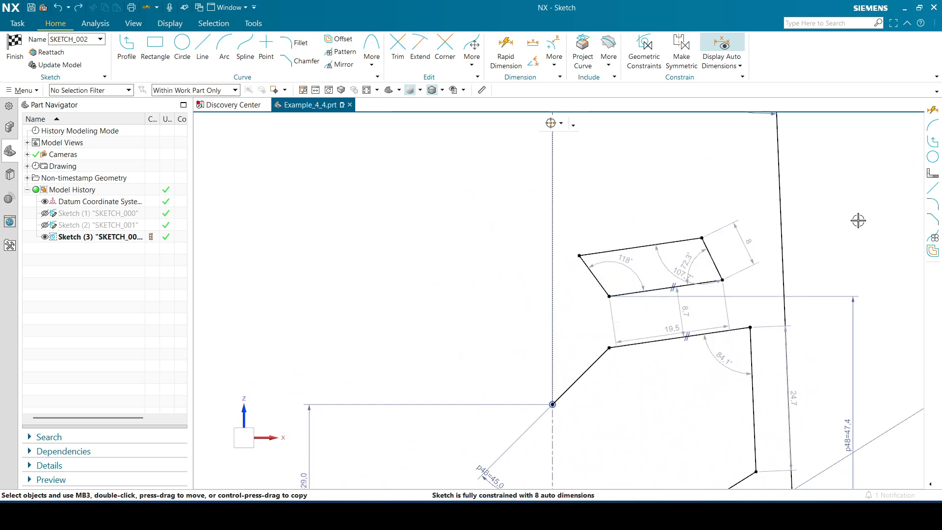
# Dimension the horizontal distance from the vertical axis to the eye's upper inner corner and set it to 5 mm
pyautogui.moveTo(857, 215)
pyautogui.keyDown('shift'); pyautogui.mouseDown(button='middle')
pyautogui.moveTo(829, 207)
pyautogui.moveTo(824, 215)
pyautogui.mouseUp(button='middle'); pyautogui.keyUp('shift')
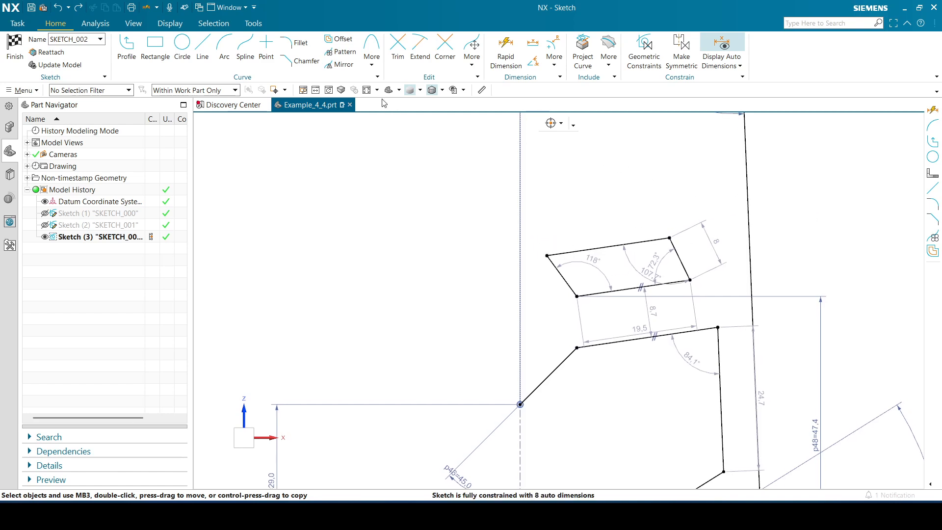
pyautogui.click(369, 90)
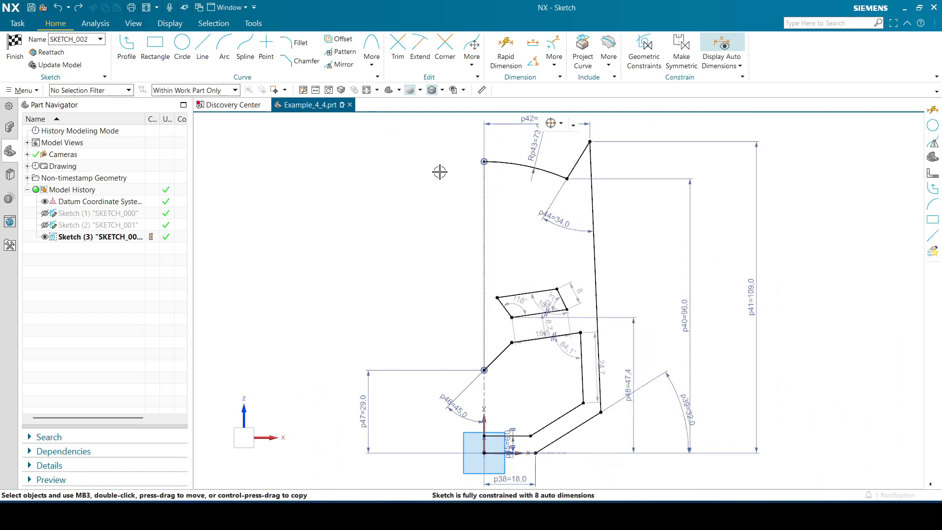
pyautogui.click(505, 49)
pyautogui.click(484, 413)
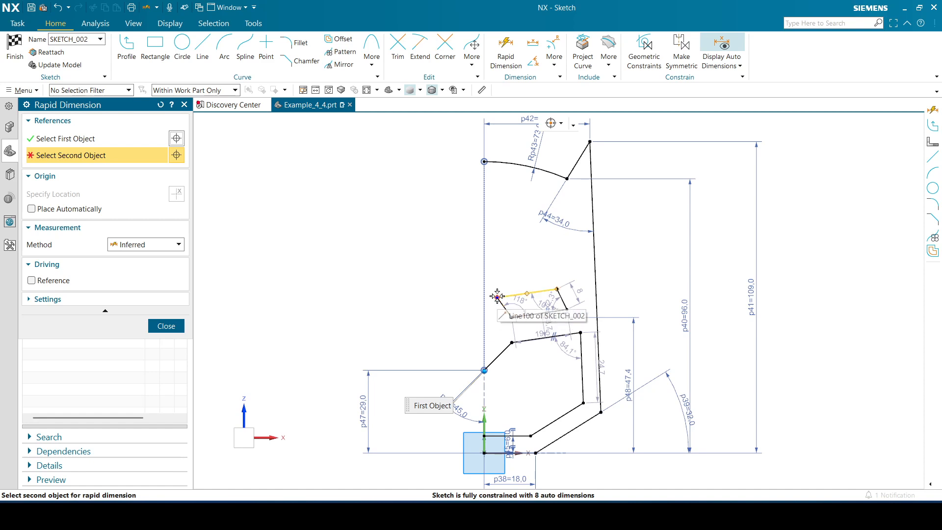
pyautogui.click(499, 296)
pyautogui.click(499, 292)
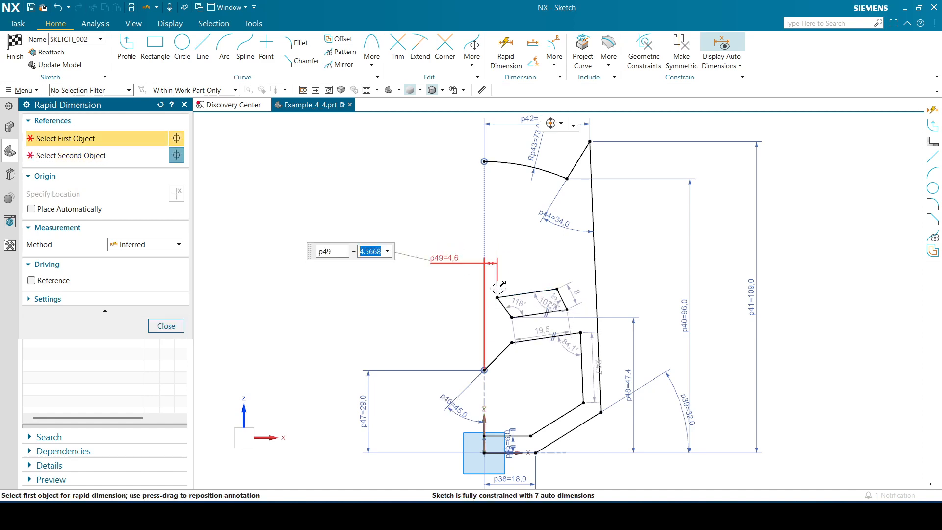
pyautogui.write('5')
pyautogui.press('Return')
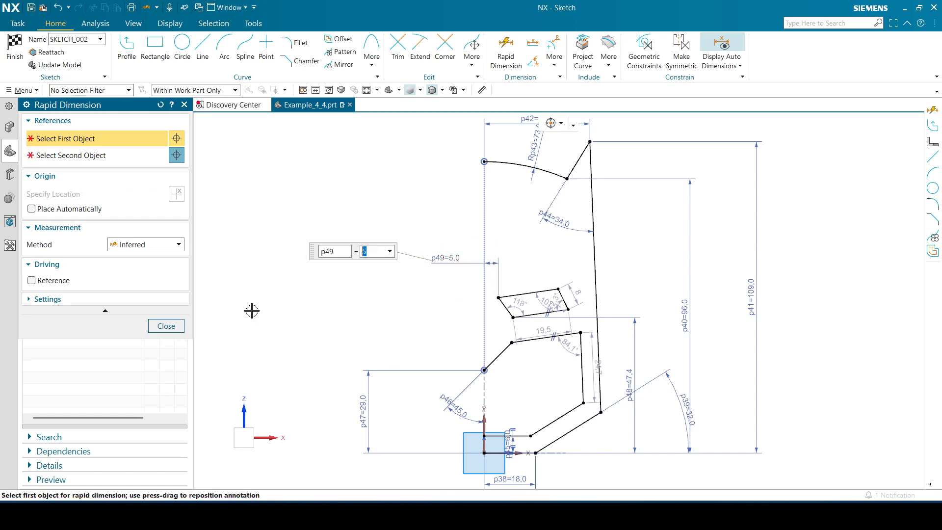
pyautogui.click(166, 326)
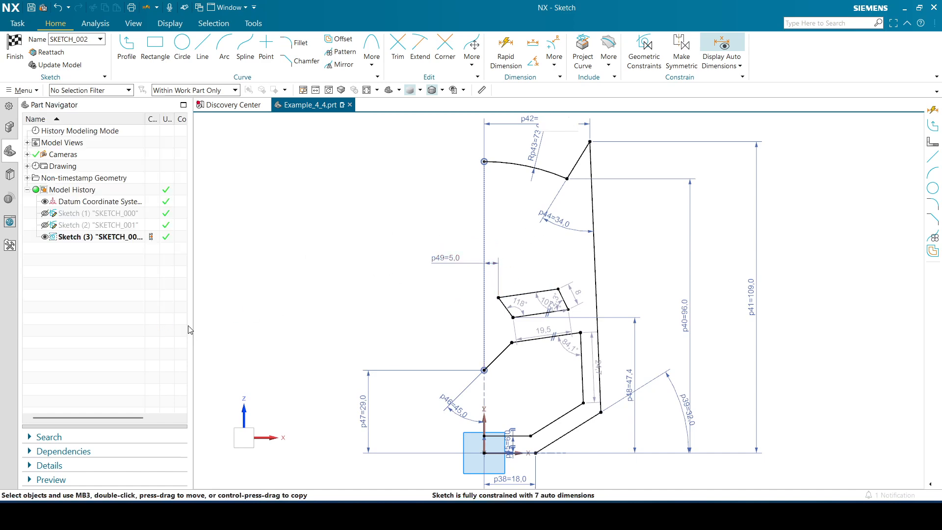
# Dimension the horizontal distance from the vertical axis to the eye's lower inner corner and set it to 7.5 mm
pyautogui.click(506, 52)
pyautogui.click(484, 429)
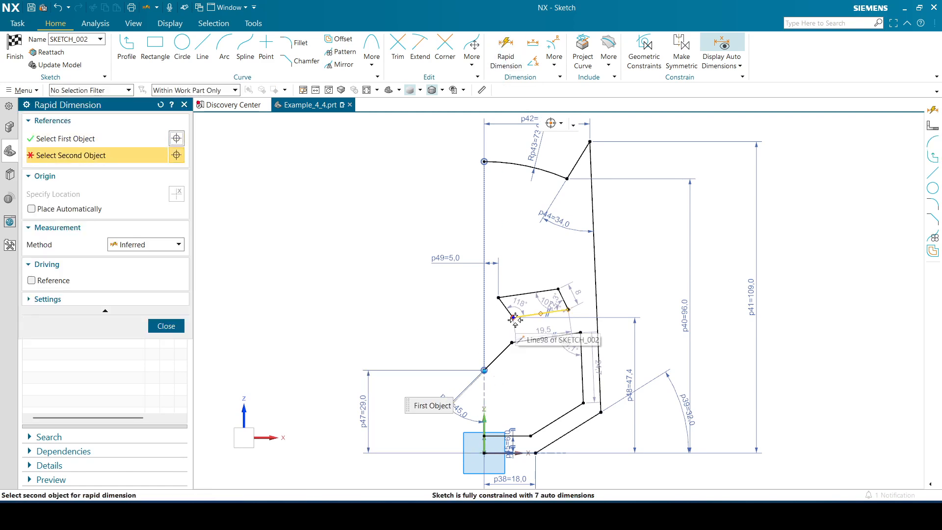
pyautogui.click(539, 313)
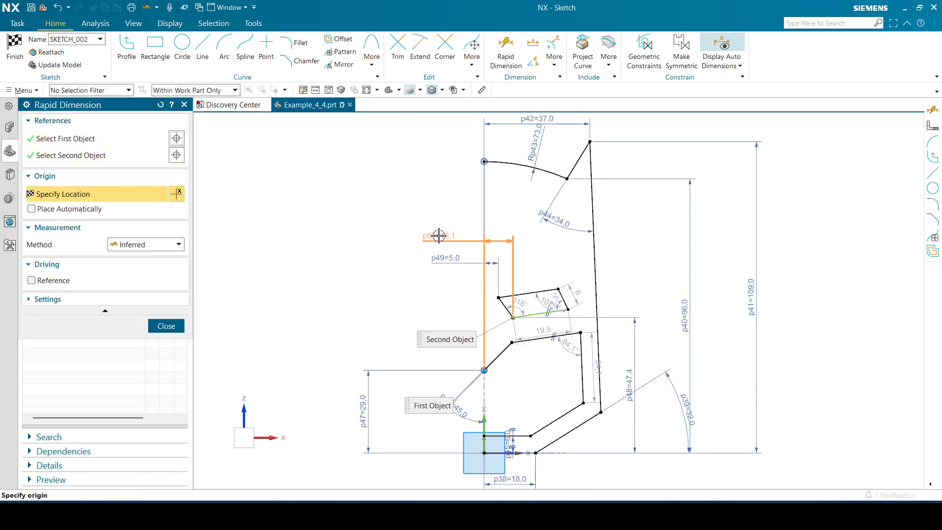
pyautogui.click(440, 236)
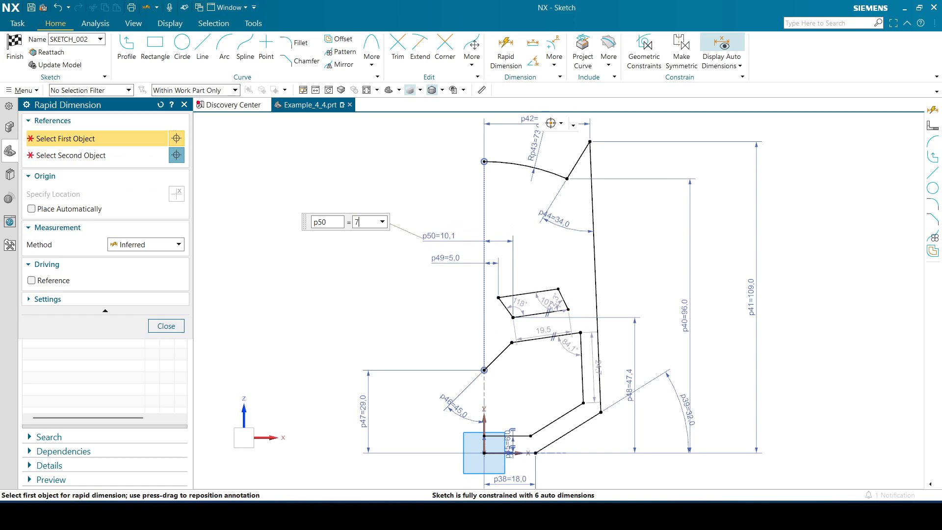
pyautogui.press('Return')
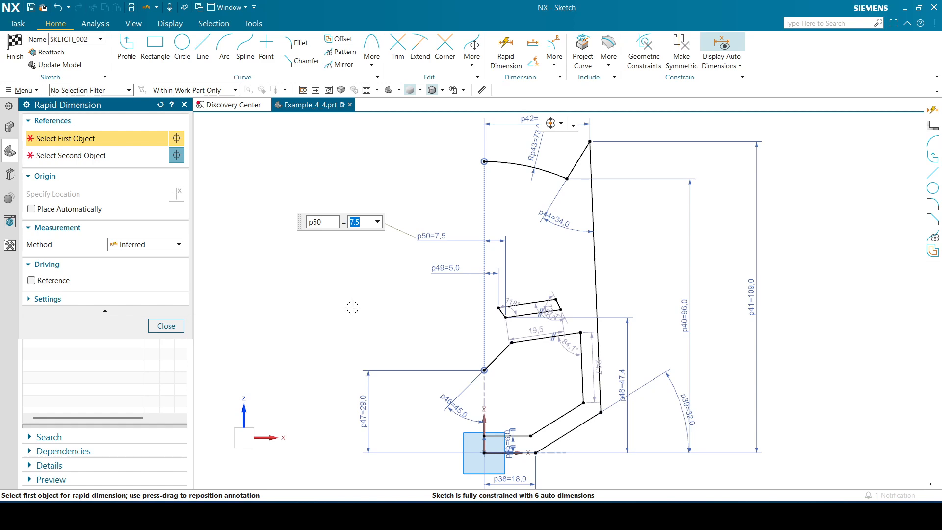
# Dimension the horizontal distance from the vertical axis to the eye's upper outer corner and set it to 54/2 mm
pyautogui.click(485, 419)
pyautogui.click(556, 299)
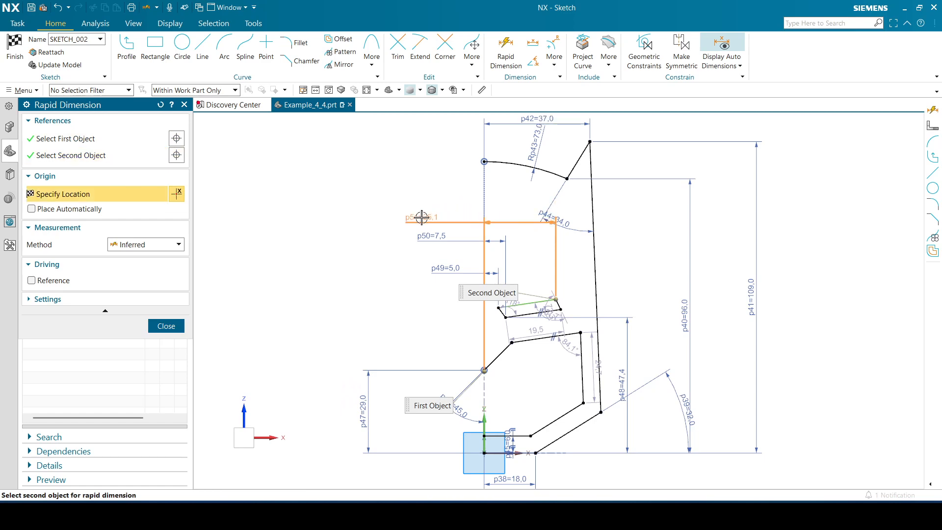
pyautogui.click(530, 226)
pyautogui.write('54')
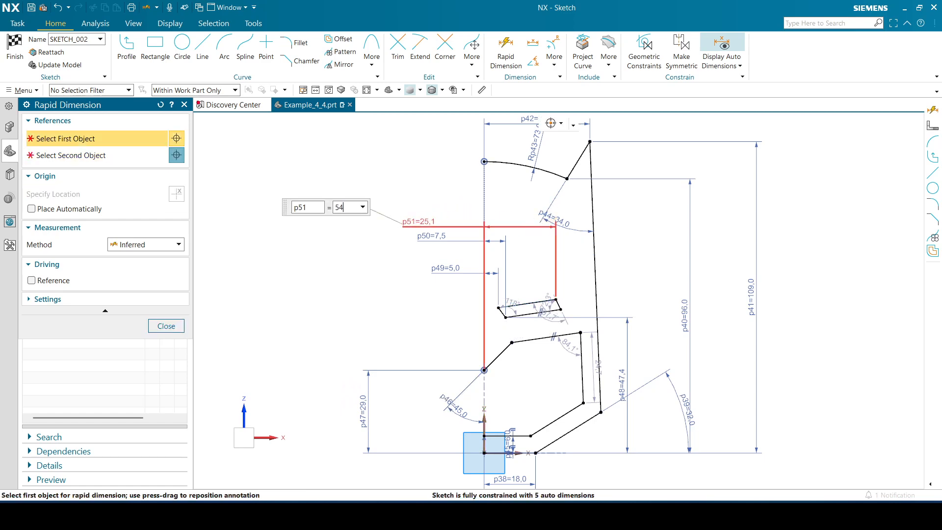
pyautogui.write('/2')
pyautogui.press('Return')
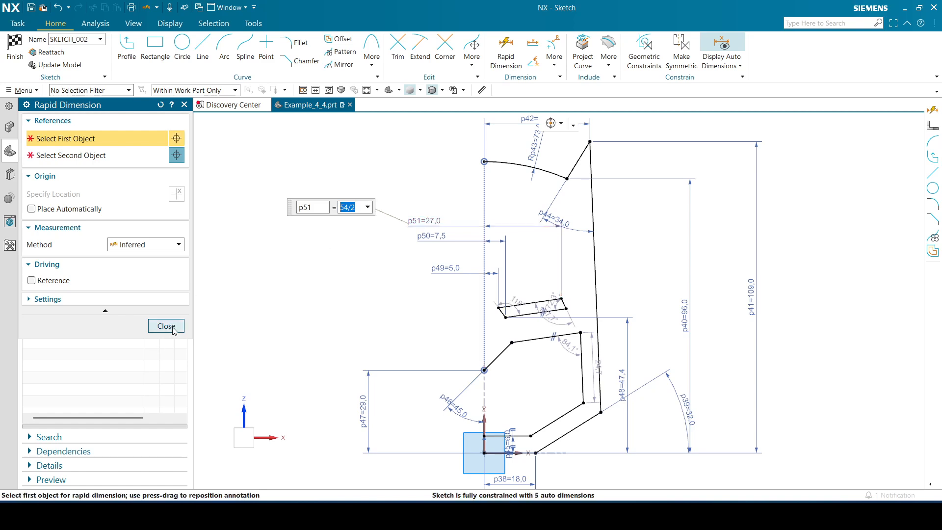
pyautogui.click(166, 326)
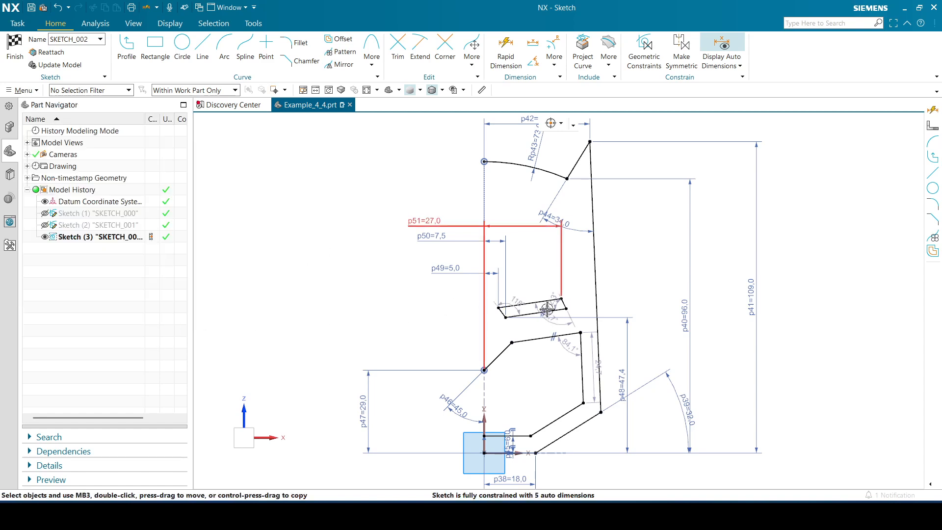
# Set the vertical distance from the sketch origin to the eye's lower inner corner to 42 mm
pyautogui.doubleClick(627, 382)
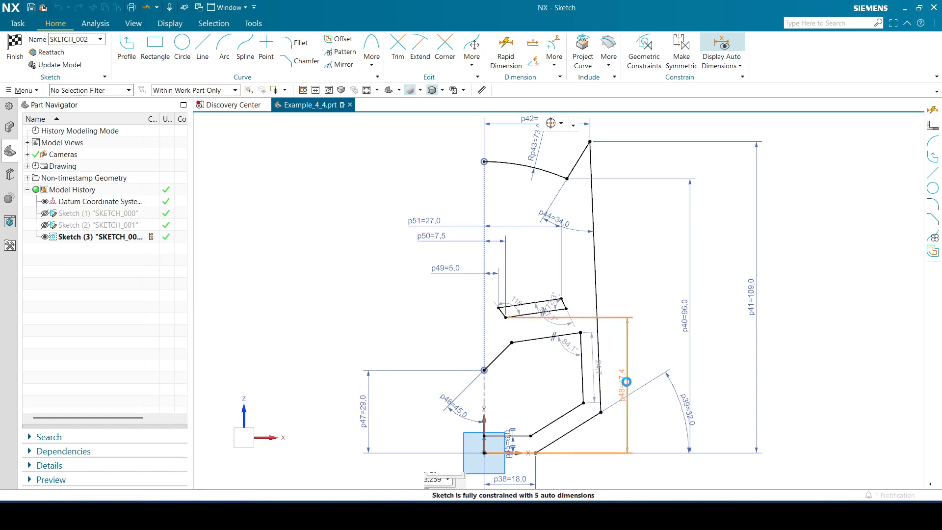
pyautogui.write('42')
pyautogui.press('Return')
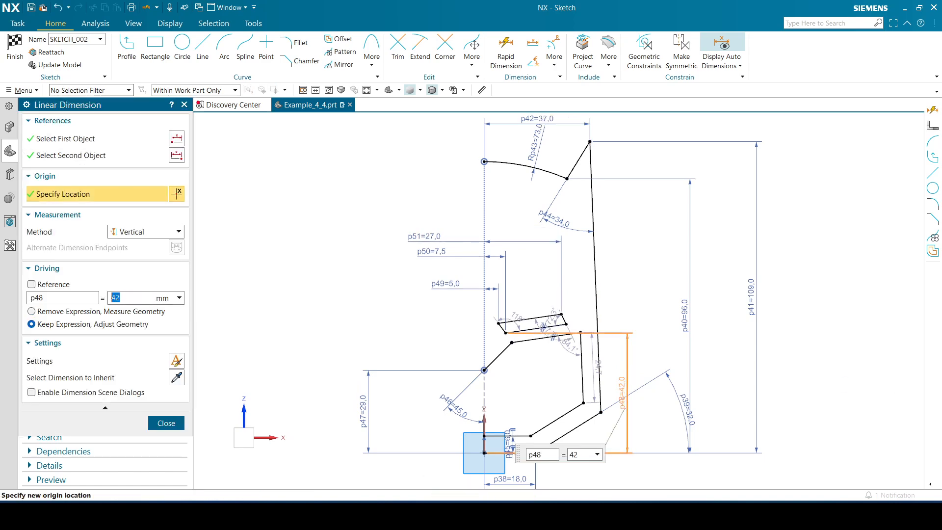
pyautogui.click(166, 424)
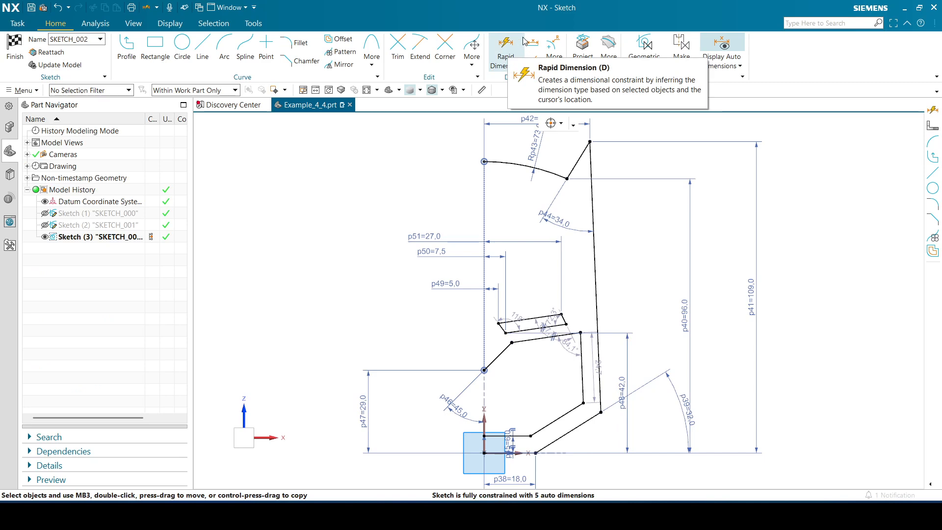
# Dimension the vertical distance from the sketch origin to the eye's lower outer corner and set it to 46 mm
pyautogui.click(507, 46)
pyautogui.click(570, 324)
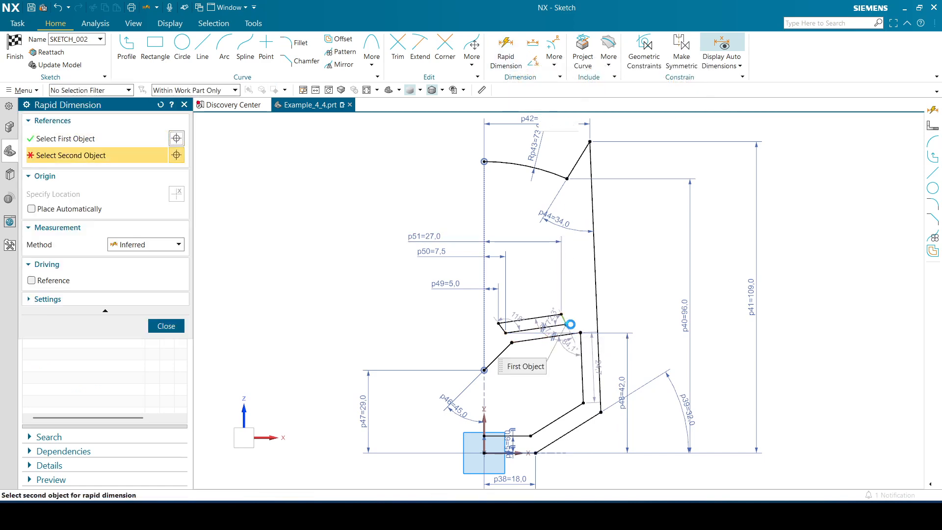
pyautogui.click(486, 453)
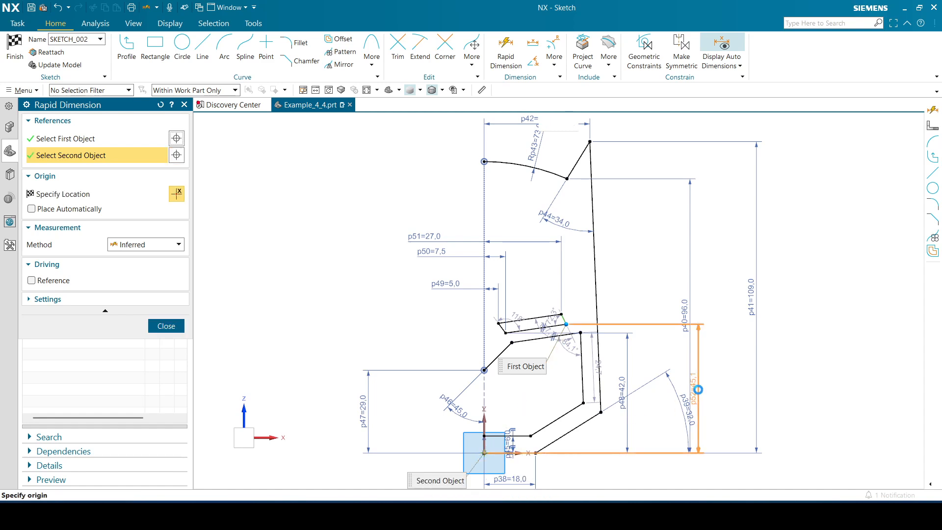
pyautogui.click(652, 367)
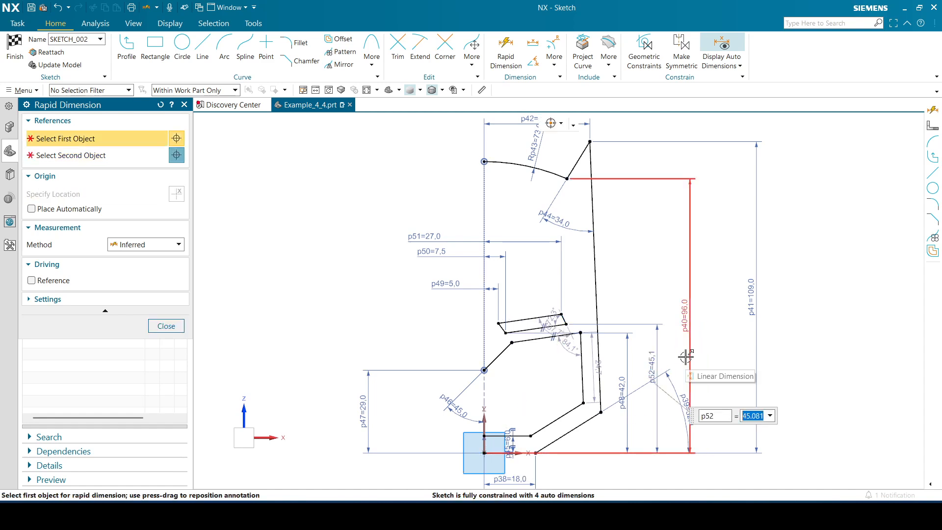
pyautogui.write('46')
pyautogui.press('Return')
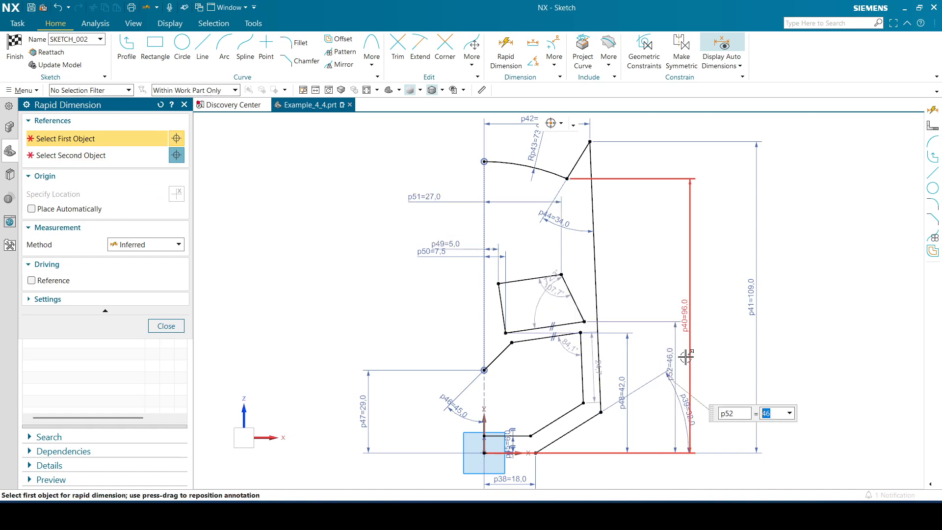
pyautogui.click(162, 327)
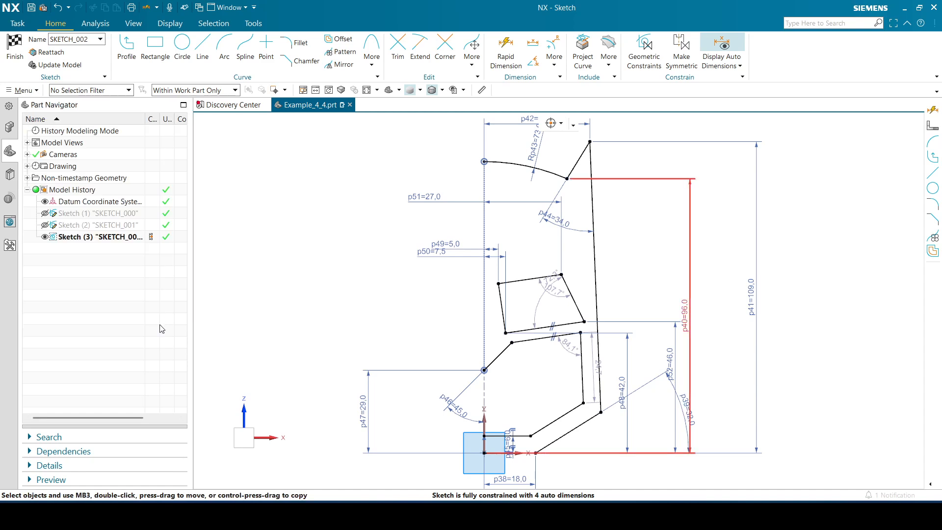
# Align the eye's upper inner corner horizontally with its lower outer corner
pyautogui.click(499, 283)
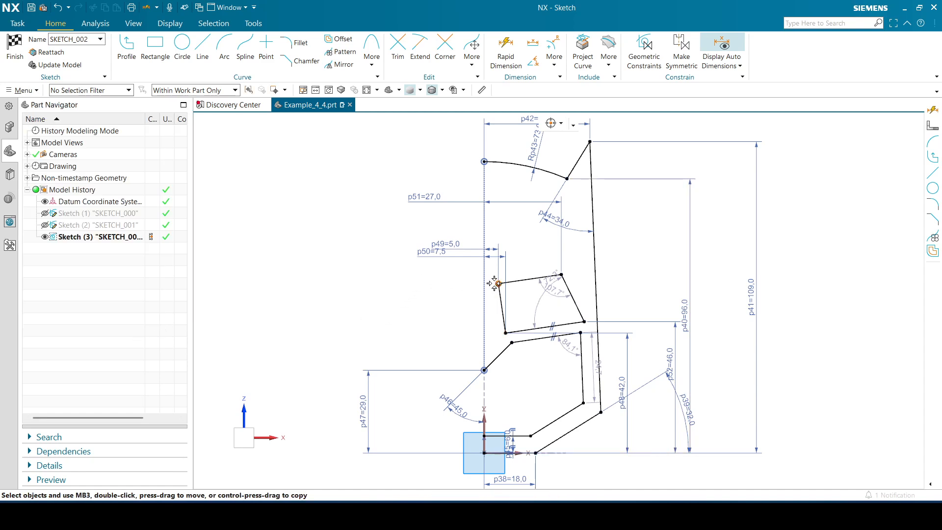
pyautogui.click(584, 322)
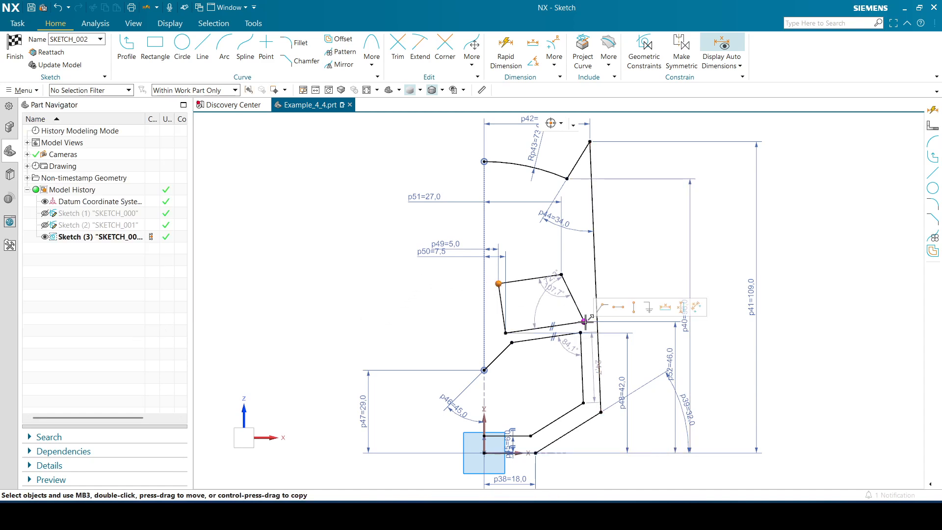
pyautogui.click(616, 310)
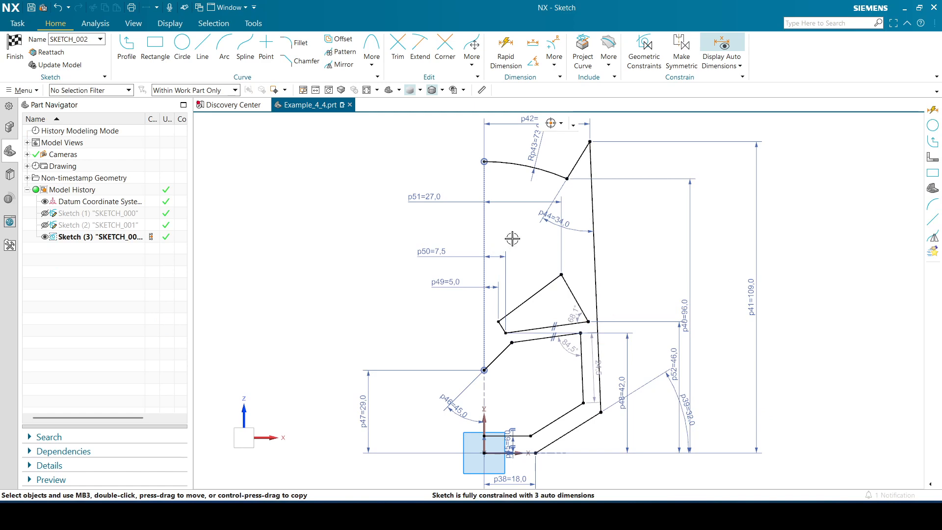
# Dimension the vertical distance from the sketch origin to the eye's upper outer corner and set it to 57 mm
pyautogui.click(505, 54)
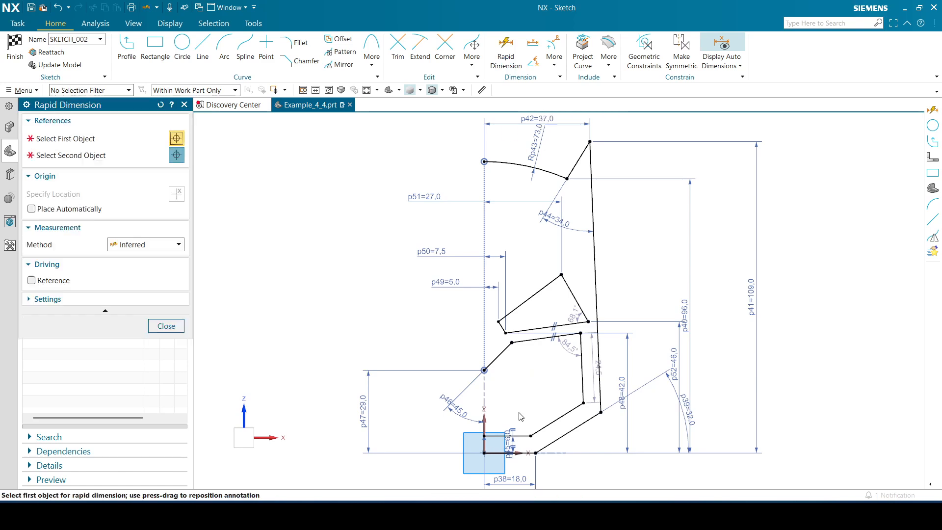
pyautogui.click(484, 454)
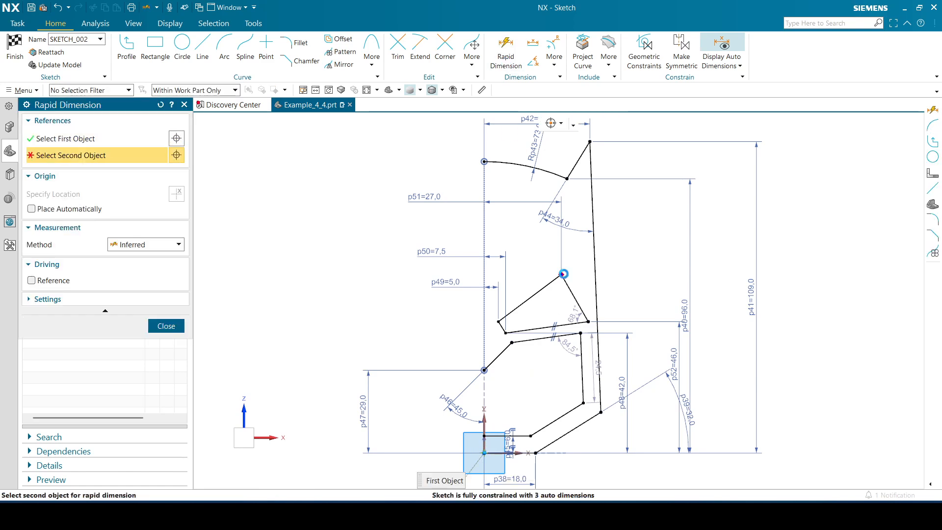
pyautogui.click(563, 274)
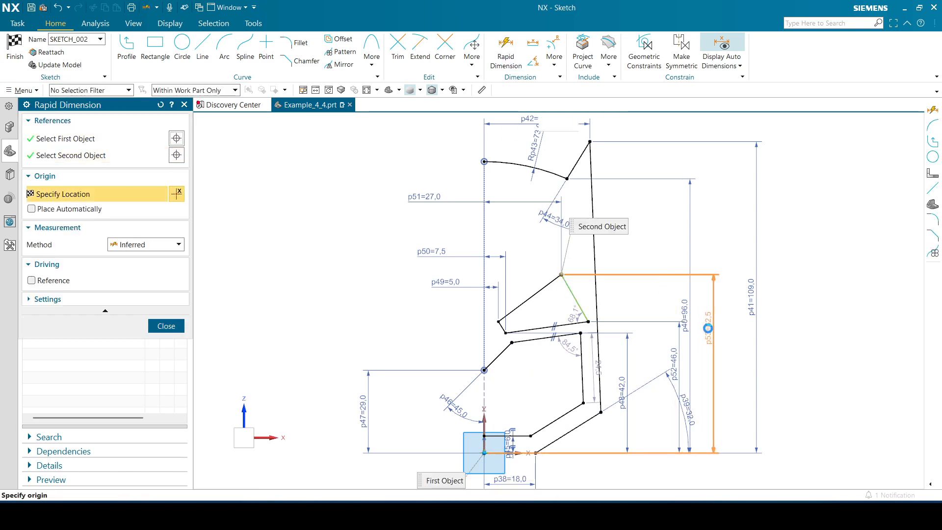
pyautogui.click(711, 354)
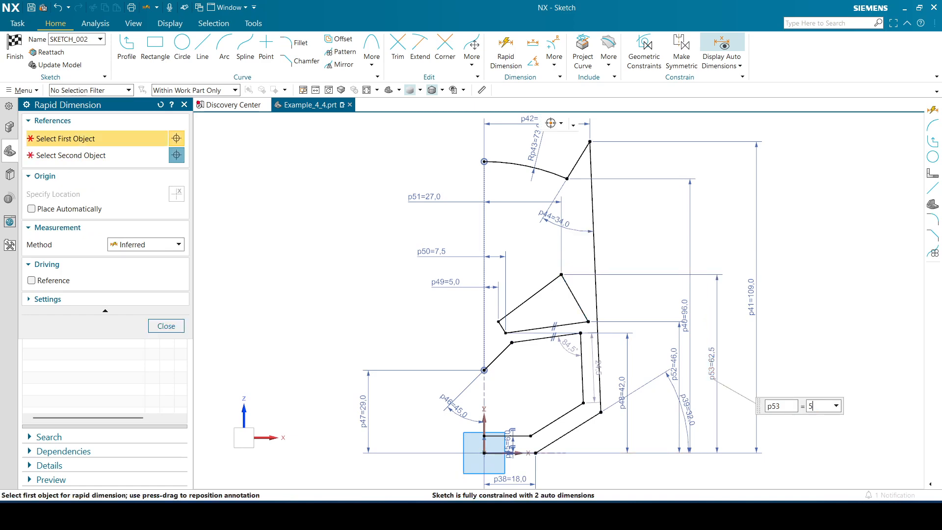
pyautogui.click(166, 326)
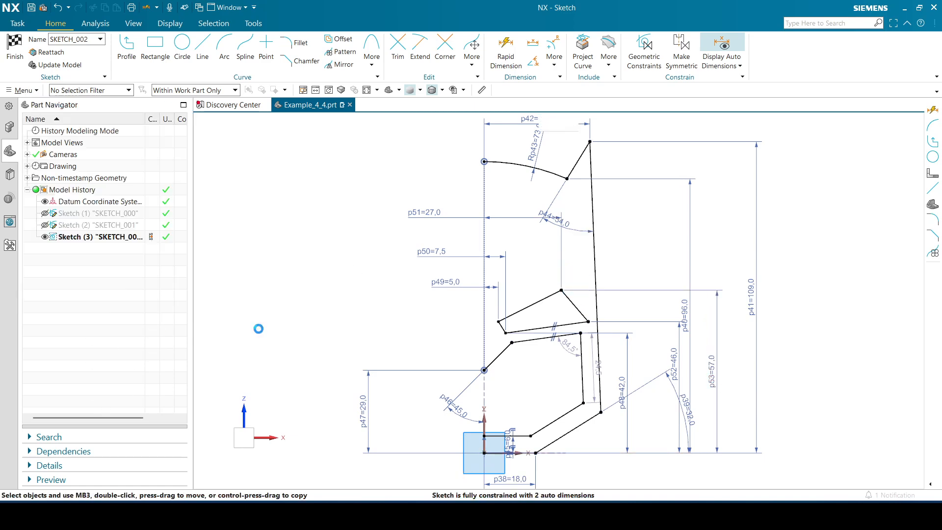
# Spread out the vertical dimensions beside the mask and move the 32° angle dimension closer to the outline so the annotations do not overlap
pyautogui.moveTo(753, 302); pyautogui.dragTo(820, 304)
pyautogui.moveTo(686, 315); pyautogui.dragTo(776, 311)
pyautogui.moveTo(693, 376); pyautogui.dragTo(628, 399)
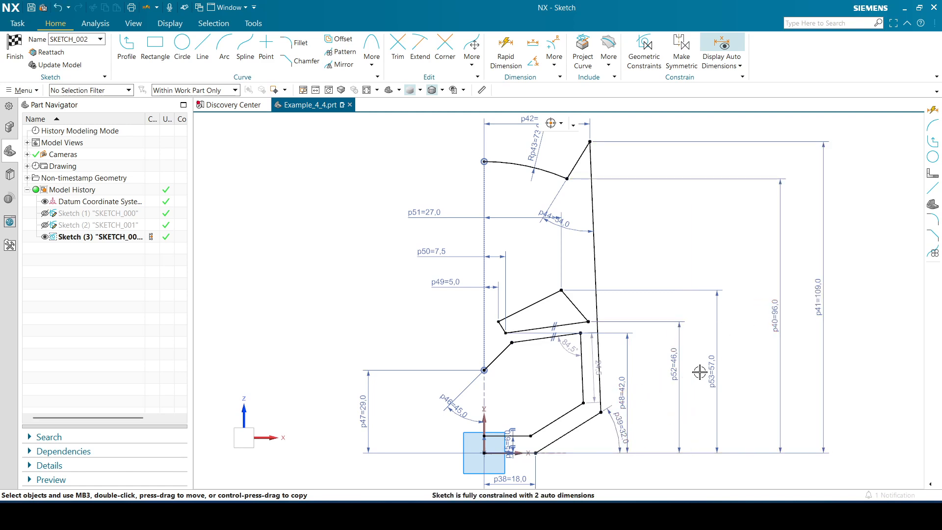
pyautogui.click(716, 371)
pyautogui.moveTo(714, 370); pyautogui.dragTo(737, 370)
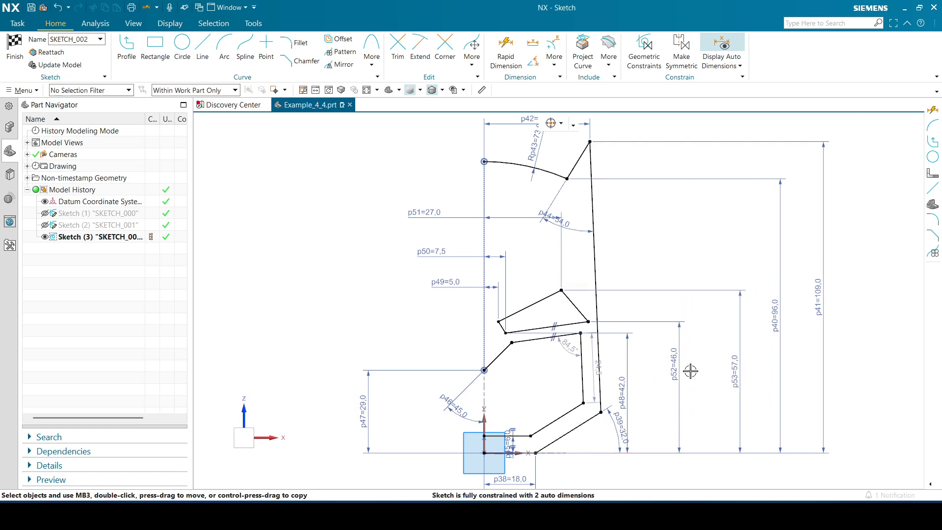
pyautogui.moveTo(676, 370); pyautogui.dragTo(701, 388)
pyautogui.moveTo(622, 392); pyautogui.dragTo(656, 386)
pyautogui.click(720, 460)
pyautogui.moveTo(739, 399); pyautogui.dragTo(669, 385)
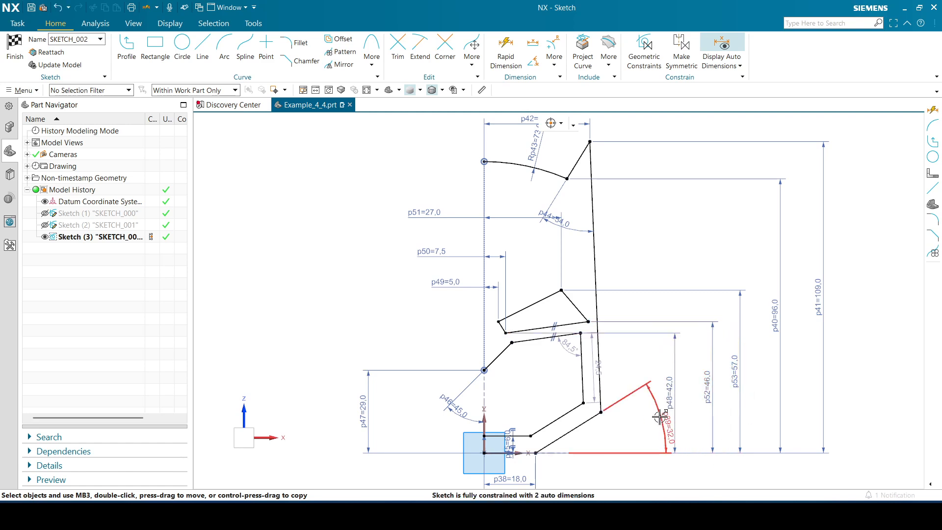
pyautogui.moveTo(661, 417); pyautogui.dragTo(640, 418)
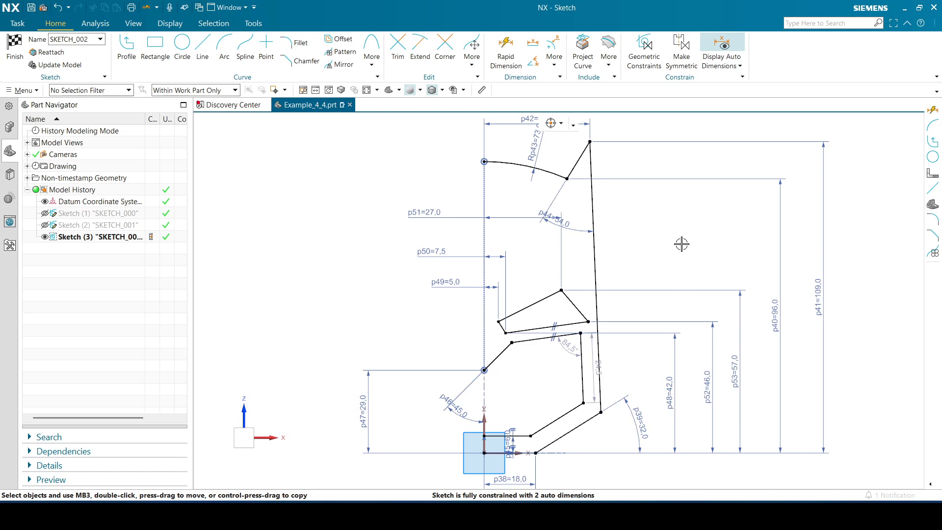
# Lower the inner cutout's upper outer corner slightly and dimension the gap between the eye's lower edge and the cutout's upper edge as 6 mm
pyautogui.moveTo(581, 333); pyautogui.dragTo(581, 342)
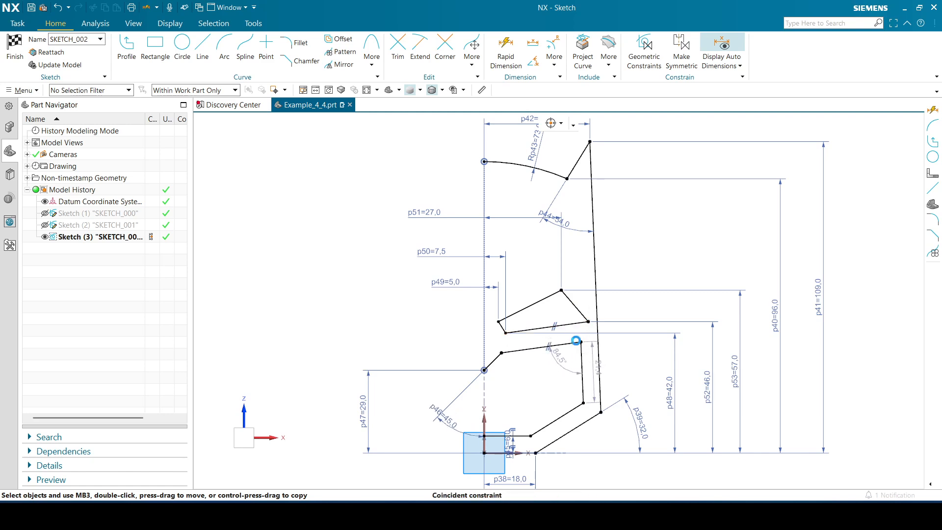
pyautogui.press('Escape')
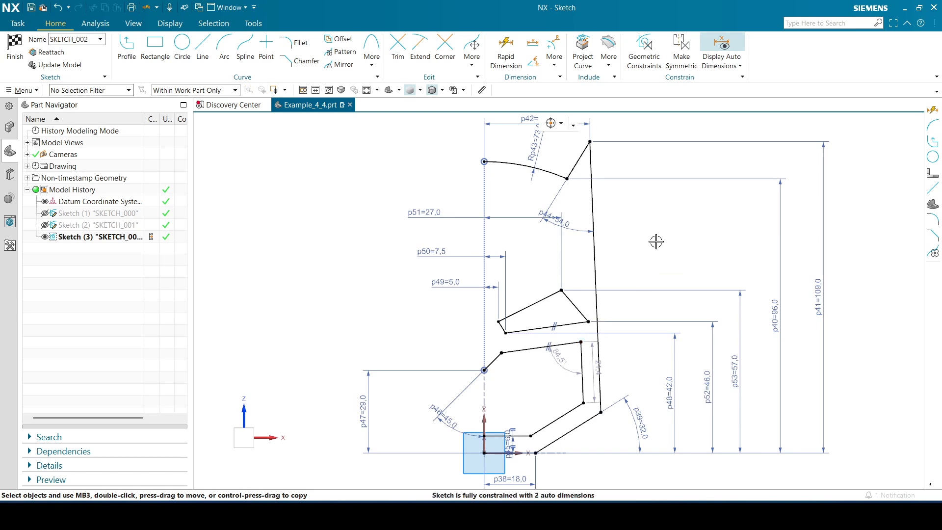
pyautogui.click(506, 49)
pyautogui.click(528, 328)
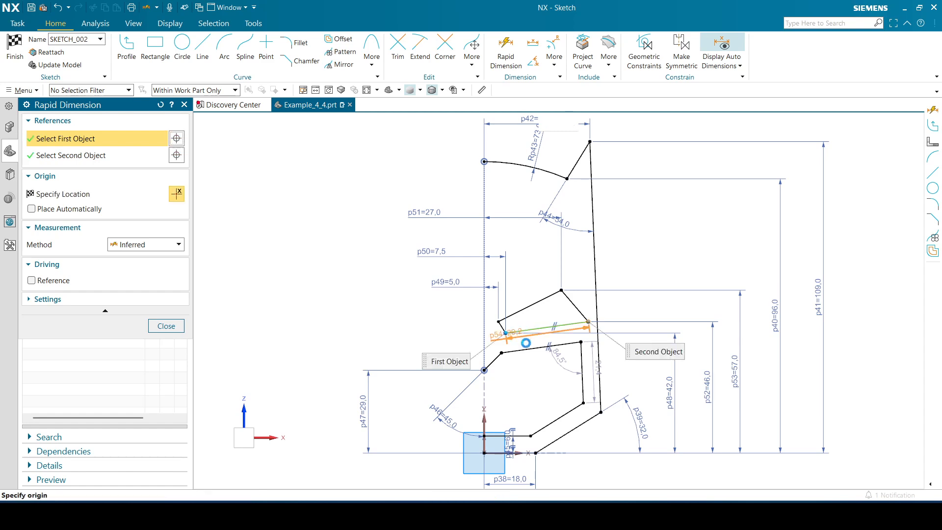
pyautogui.click(527, 349)
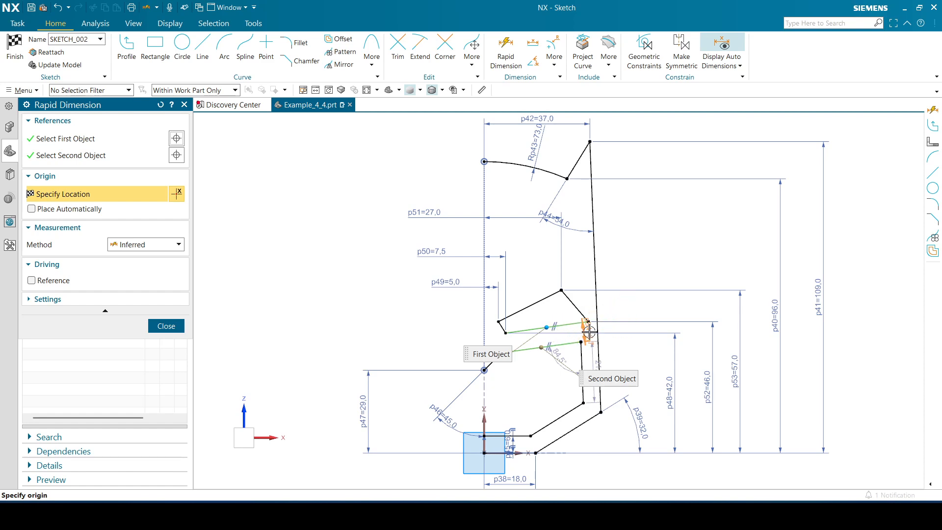
pyautogui.click(153, 244)
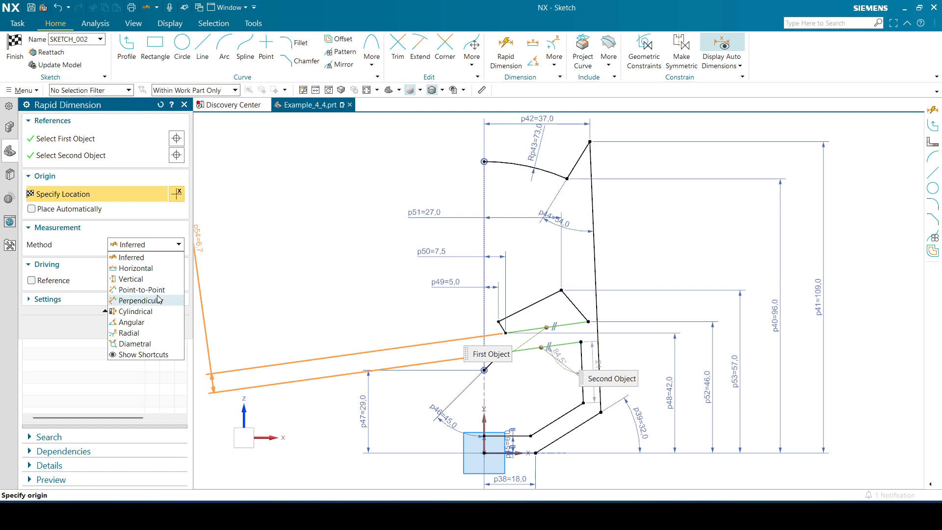
pyautogui.click(123, 255)
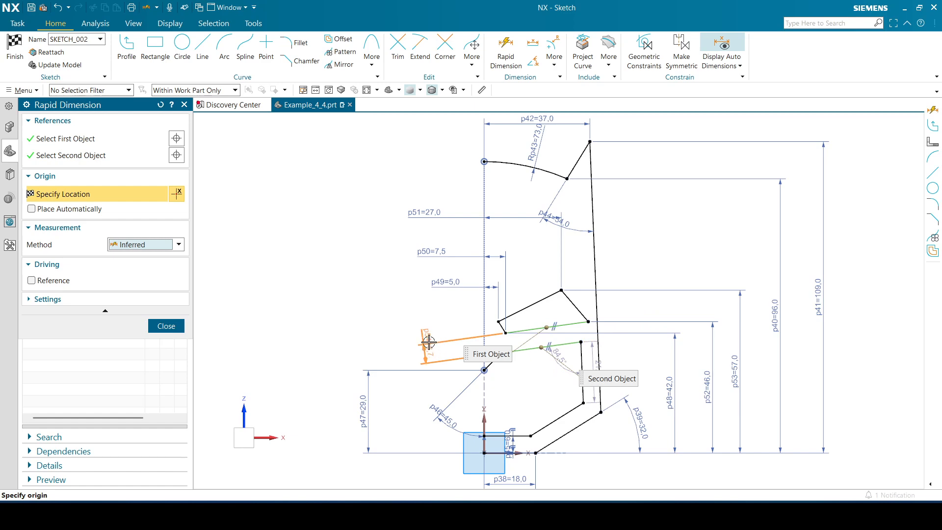
pyautogui.click(426, 343)
pyautogui.write('6')
pyautogui.press('Return')
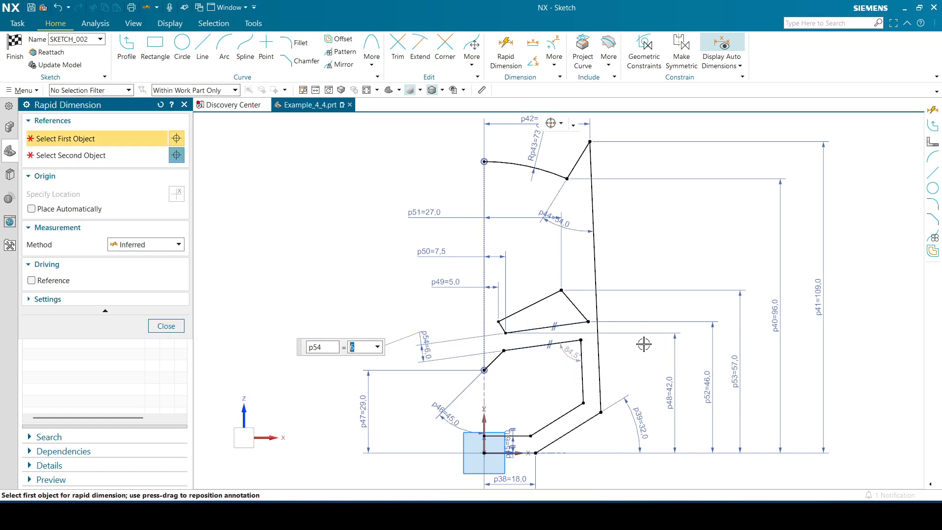
pyautogui.click(166, 326)
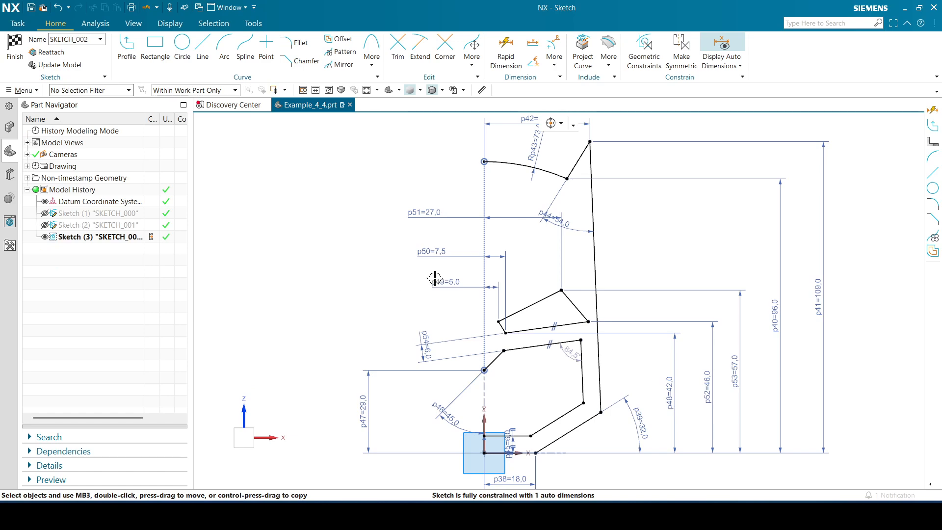
# Raise the inner cutout's upper outer corner slightly and constrain the eye's outer edge to be vertical
pyautogui.moveTo(581, 341)
pyautogui.mouseDown()
pyautogui.moveTo(584, 353)
pyautogui.moveTo(581, 339)
pyautogui.mouseUp()
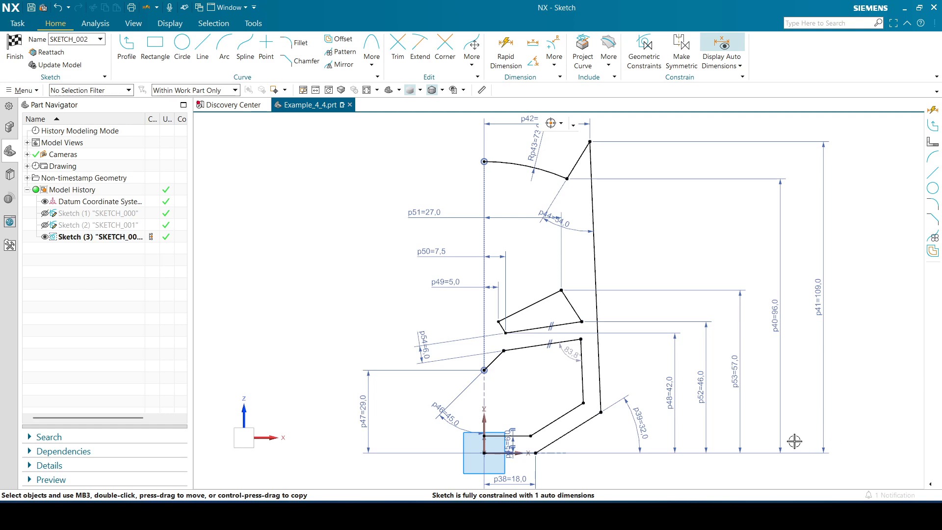
pyautogui.moveTo(581, 339); pyautogui.dragTo(581, 335)
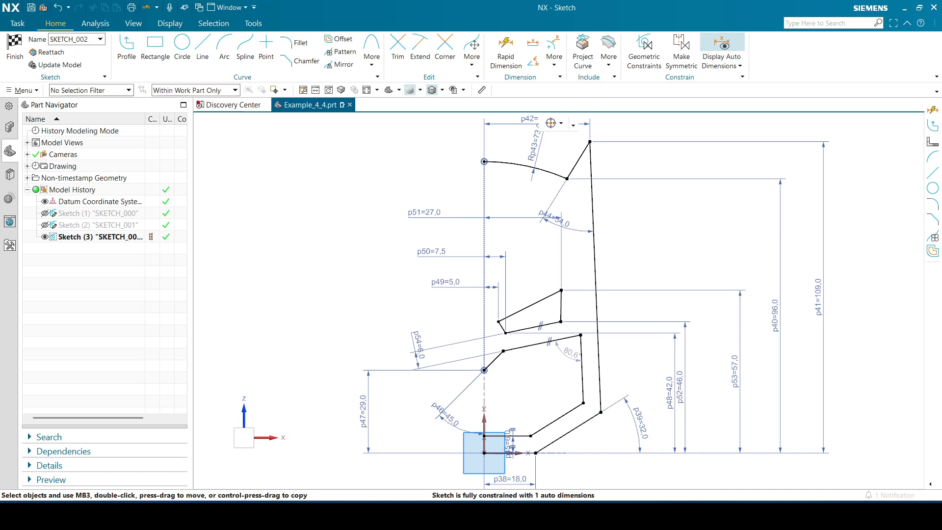
pyautogui.click(562, 300)
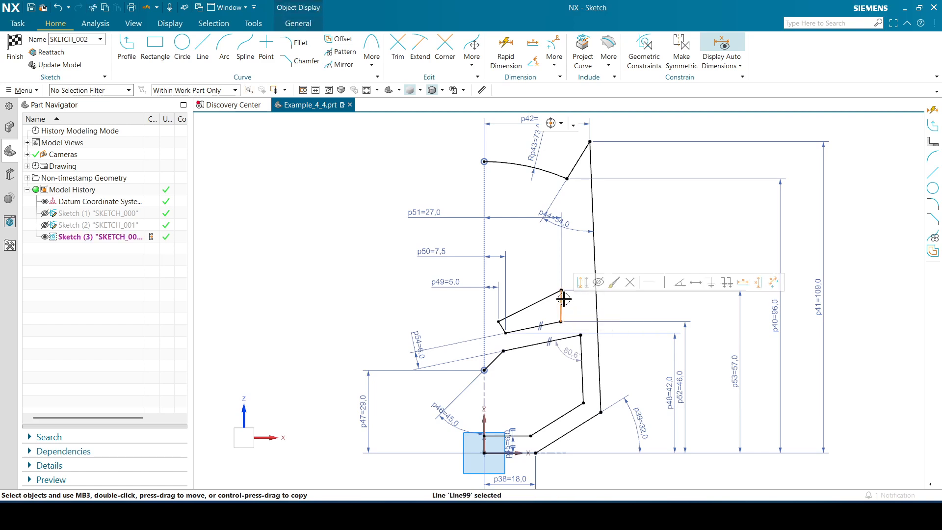
pyautogui.click(666, 284)
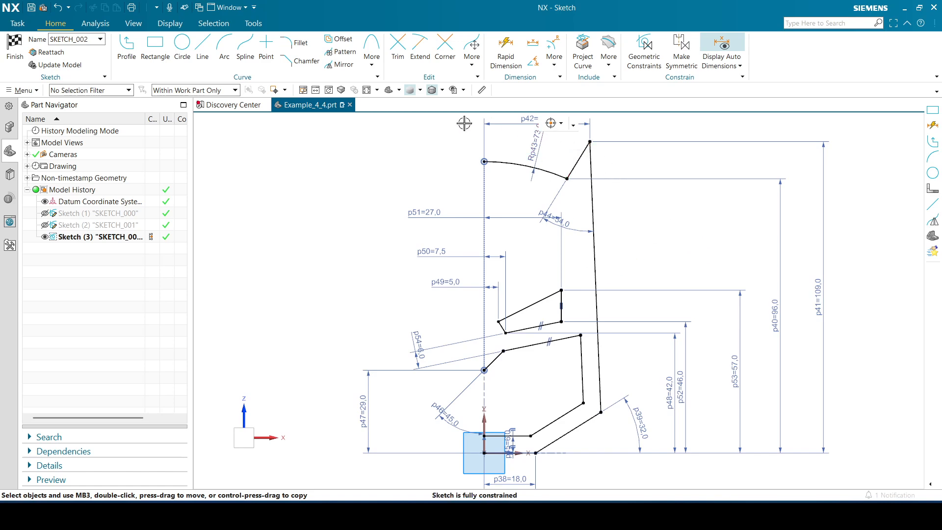
# Mirror the half outline, inner cutout and eye curves about the sketch's vertical axis
pyautogui.click(342, 64)
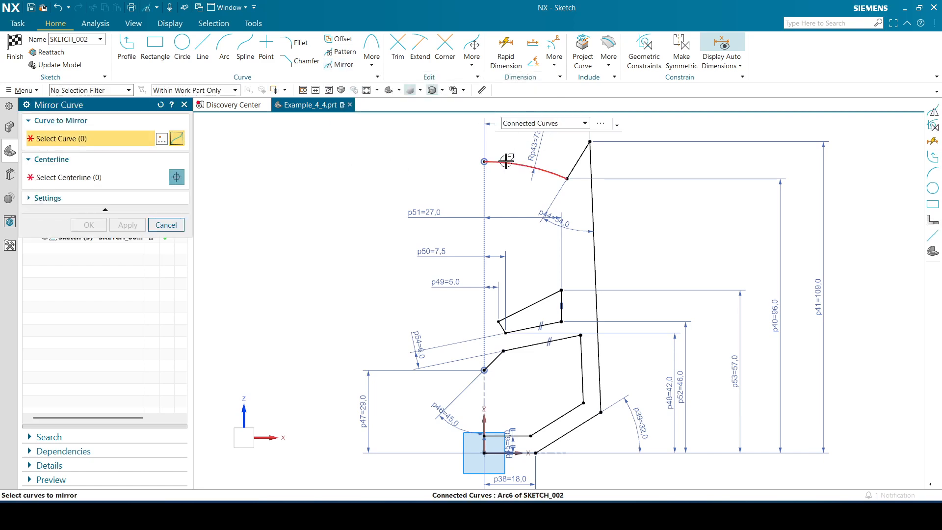
pyautogui.click(531, 167)
pyautogui.click(582, 356)
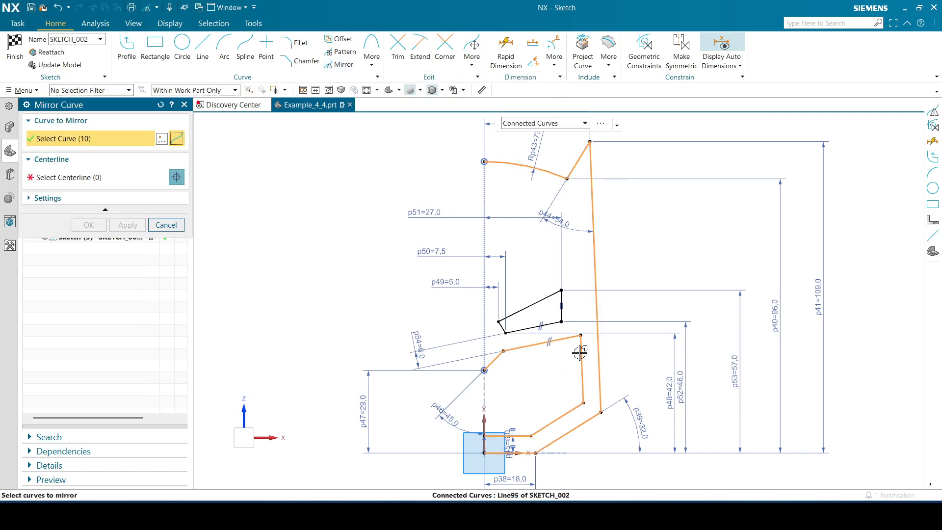
pyautogui.click(539, 306)
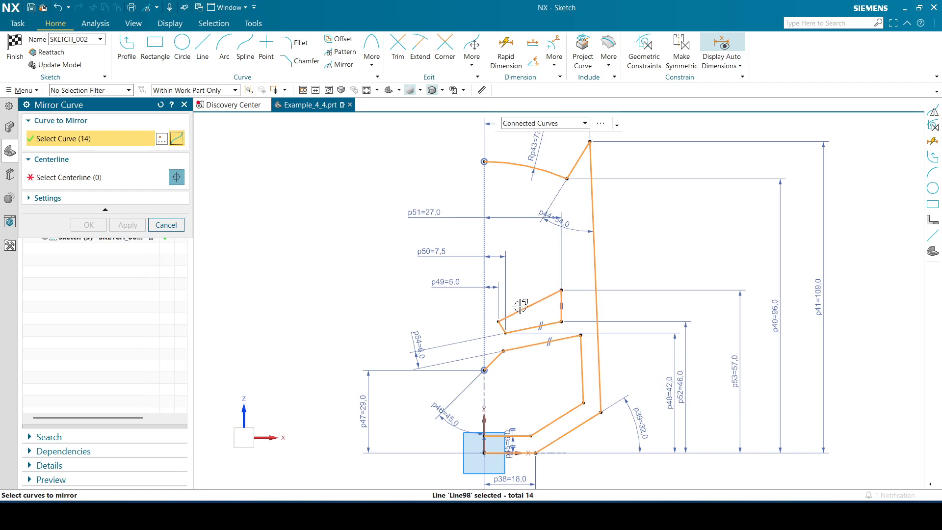
pyautogui.middleClick(345, 313)
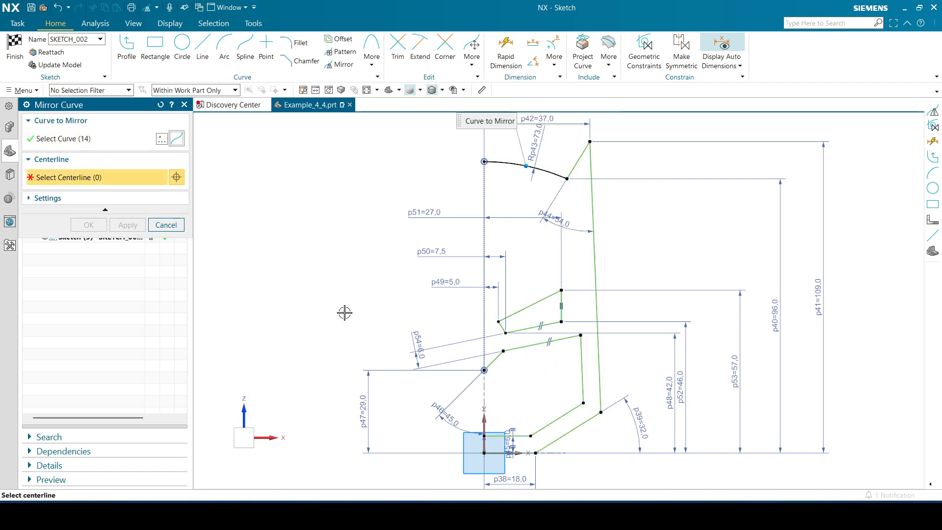
pyautogui.click(486, 421)
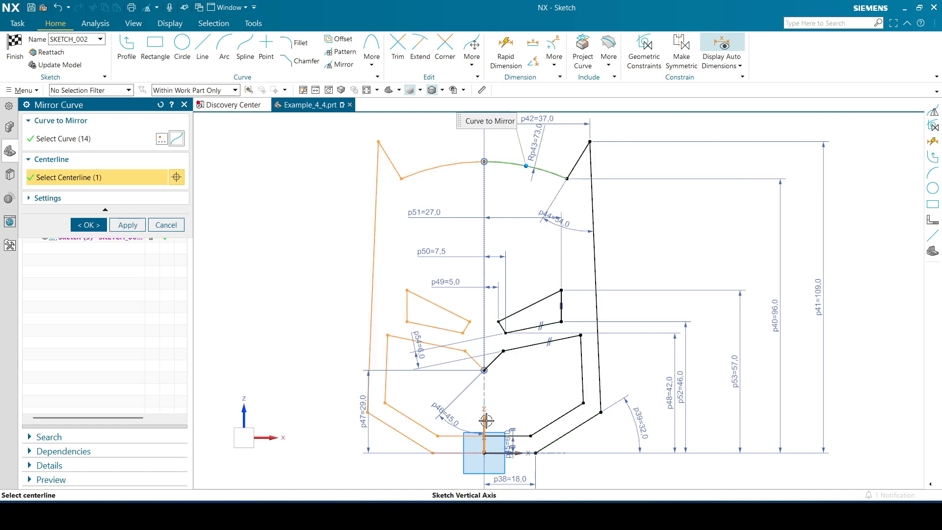
pyautogui.click(89, 225)
# Finish the sketch, orient the model to the front view and clear the sketch selection
pyautogui.click(15, 47)
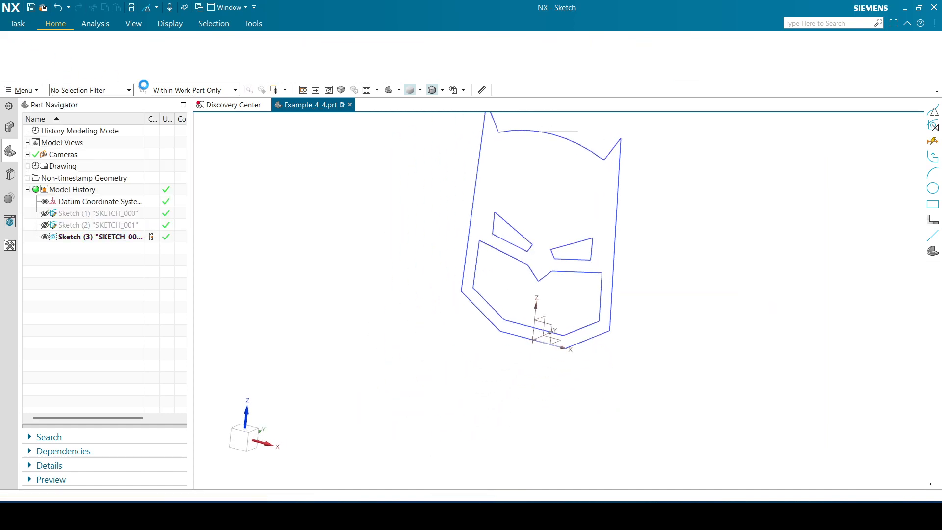
pyautogui.click(469, 90)
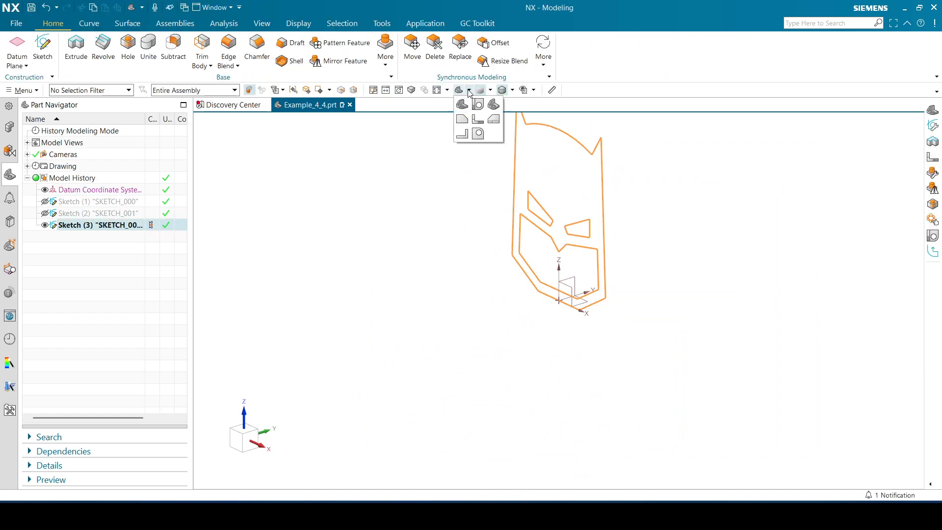
pyautogui.click(483, 127)
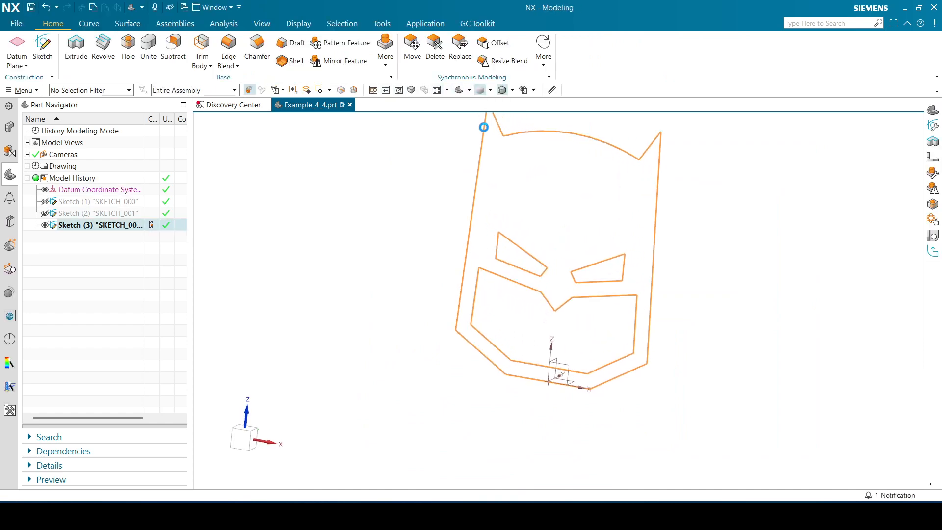
pyautogui.click(81, 267)
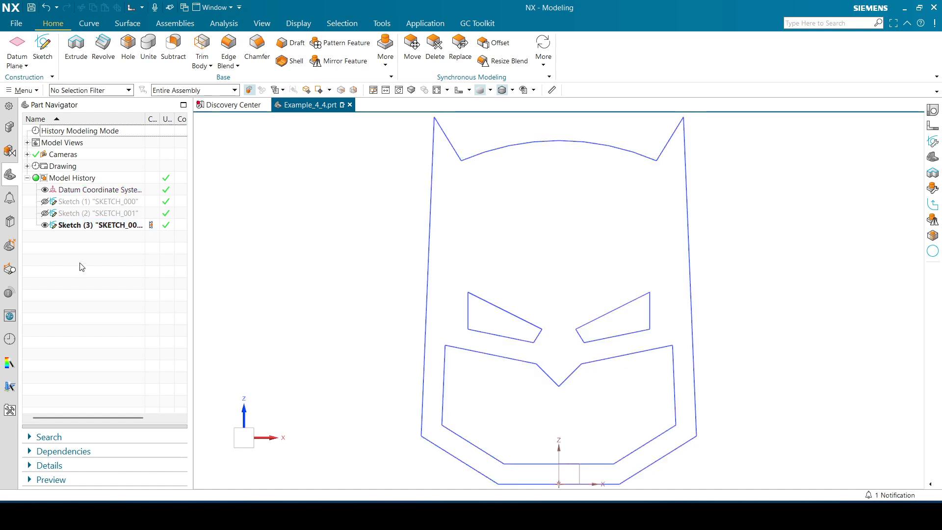
# Toggle the visibility of SKETCH_000 and SKETCH_001 to compare them with the new mask sketch, leaving both hidden
pyautogui.click(45, 213)
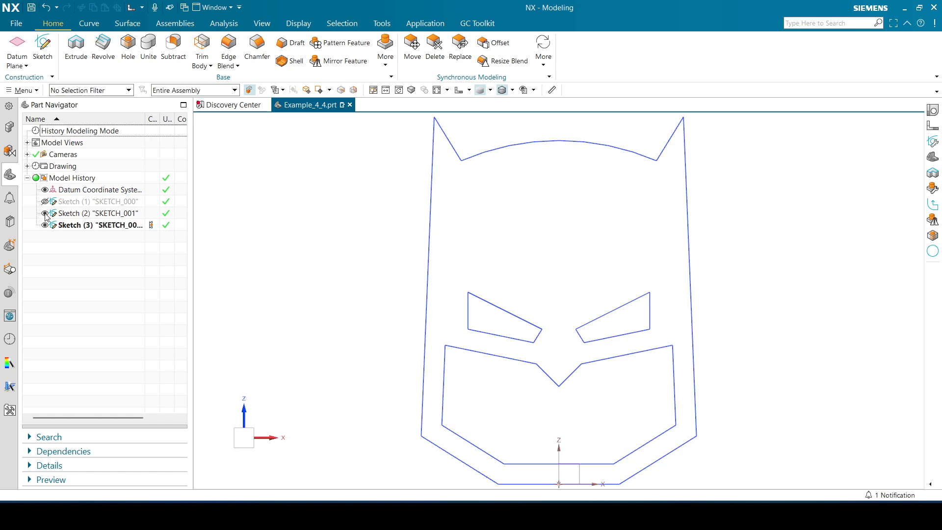
pyautogui.click(46, 214)
pyautogui.click(45, 202)
pyautogui.click(45, 213)
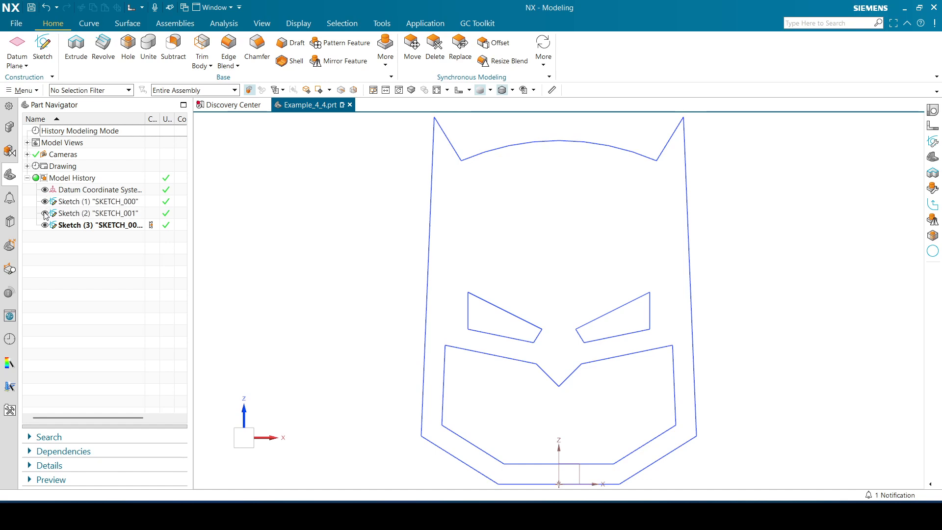
pyautogui.click(46, 214)
pyautogui.click(46, 201)
pyautogui.click(45, 214)
pyautogui.click(45, 201)
pyautogui.click(45, 202)
pyautogui.click(45, 214)
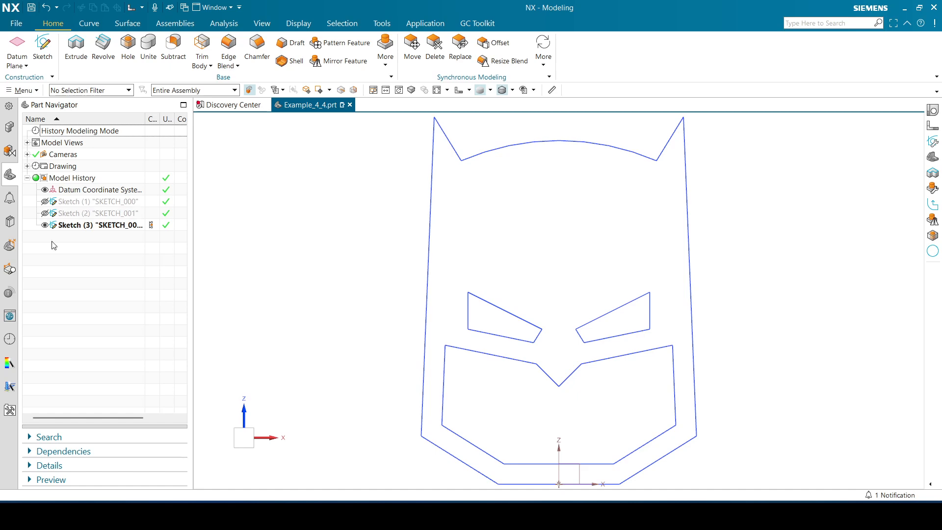